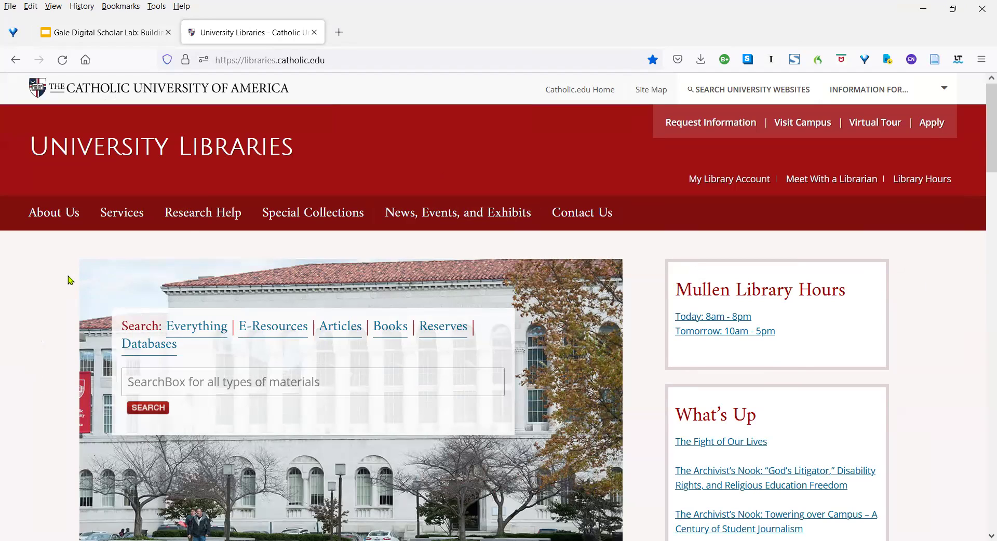
# - Open the Gale Digital Scholar Lab page from the libraries' research help resources and follow its access link to the Lab
pyautogui.moveTo(207, 213)
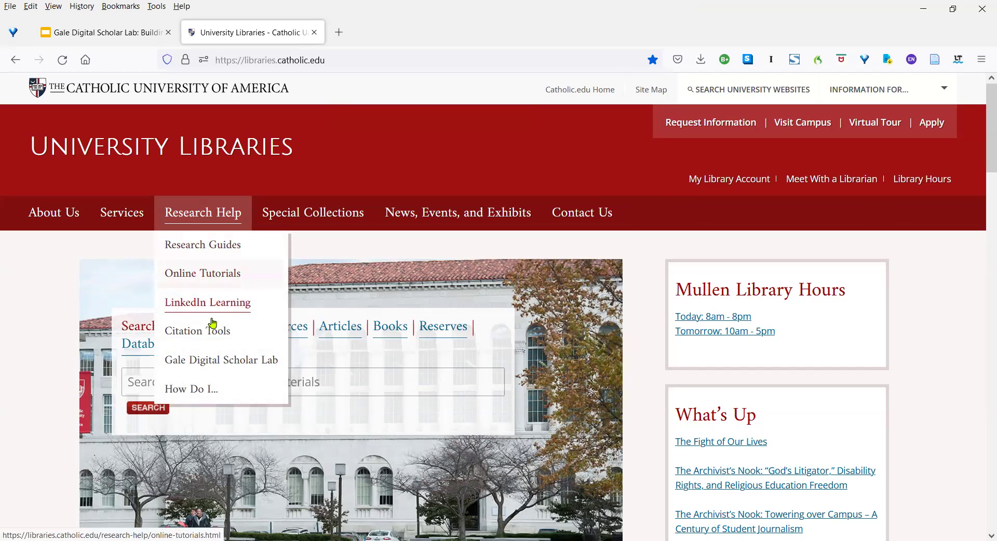
pyautogui.click(246, 364)
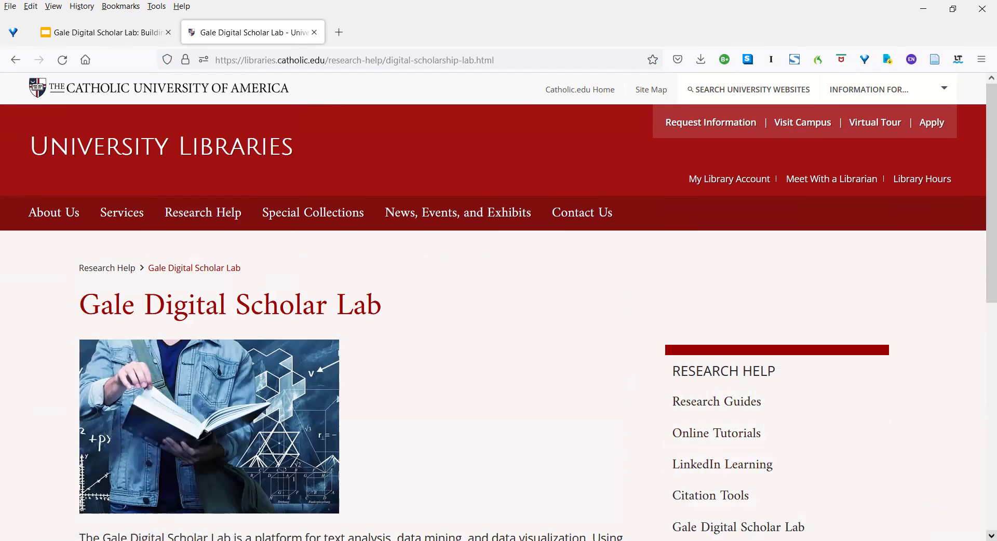
pyautogui.scroll(-4, 498, 306)
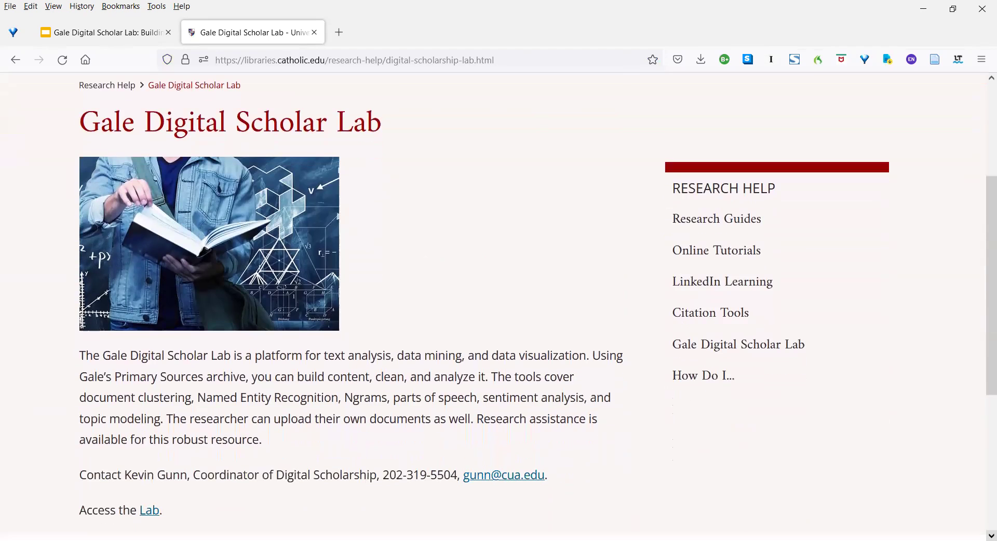
pyautogui.scroll(-3, 343, 376)
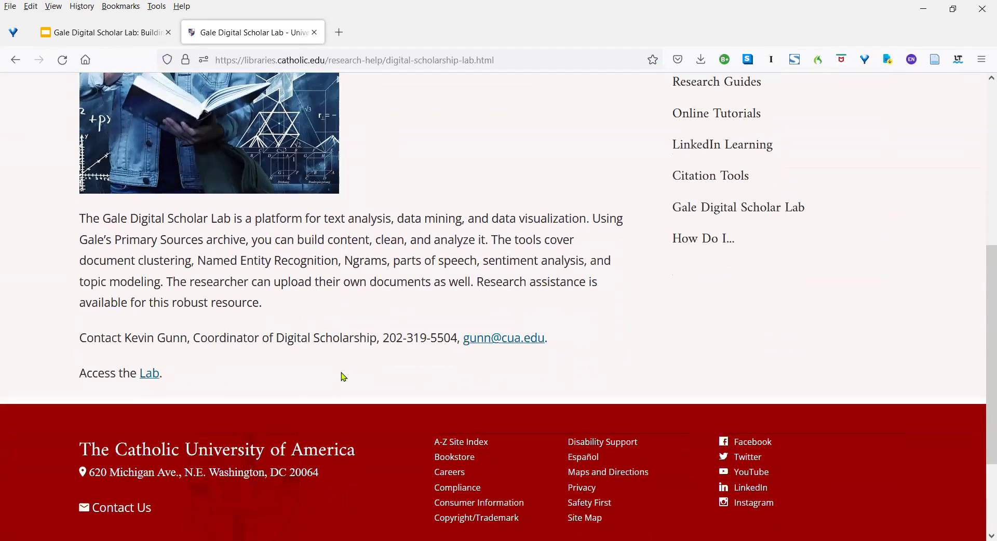
pyautogui.click(155, 379)
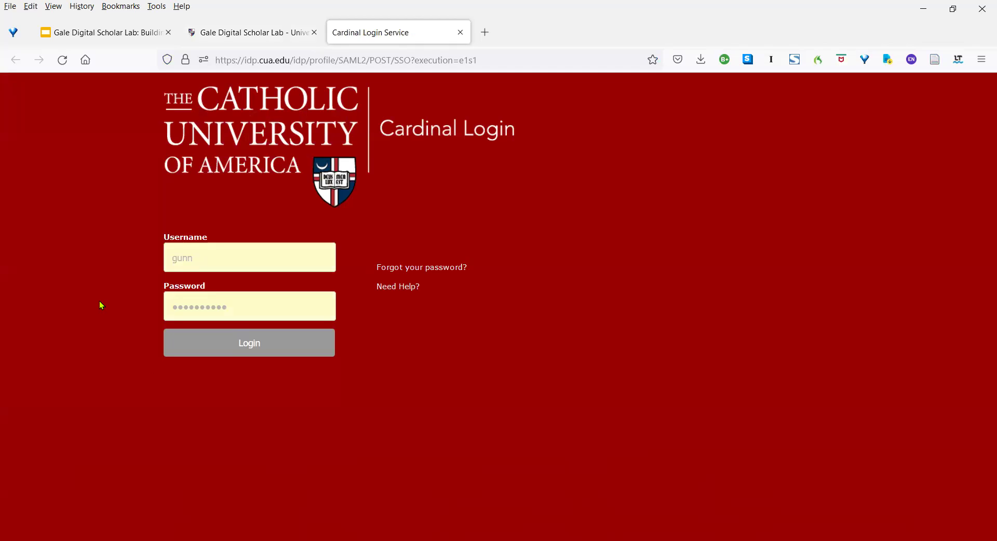
# - Log in with the saved university credentials and sign in to the Digital Scholar Lab with the first listed Google account
pyautogui.click(253, 348)
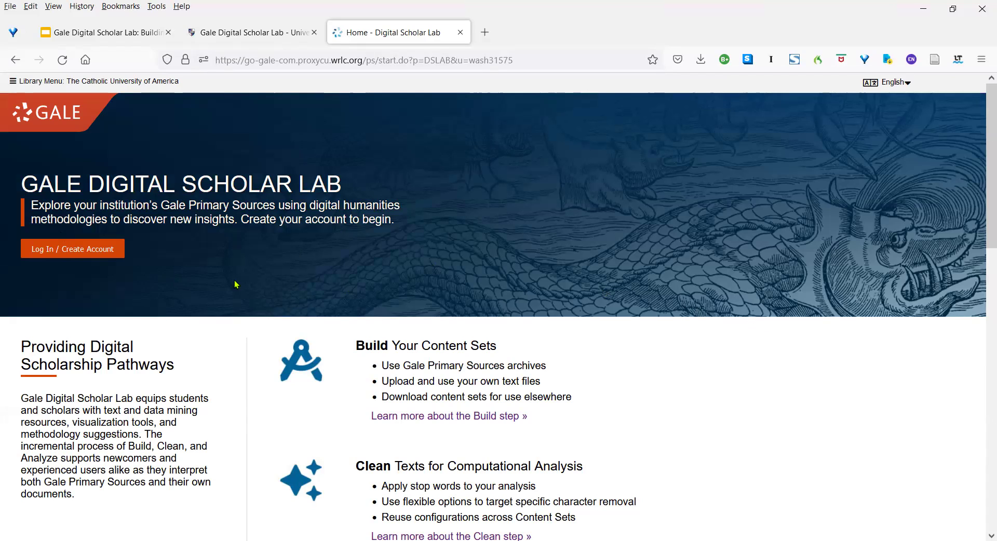
pyautogui.click(88, 253)
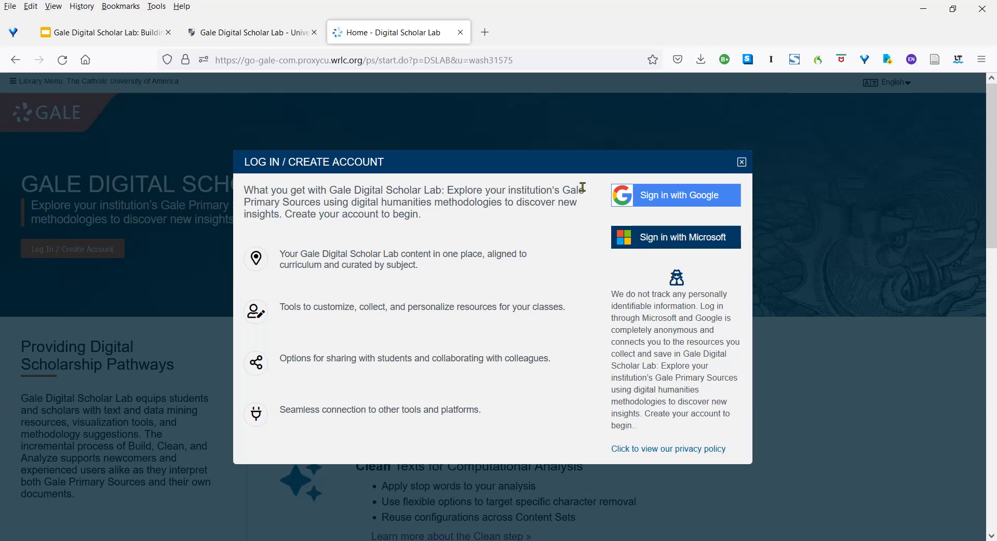
pyautogui.click(656, 200)
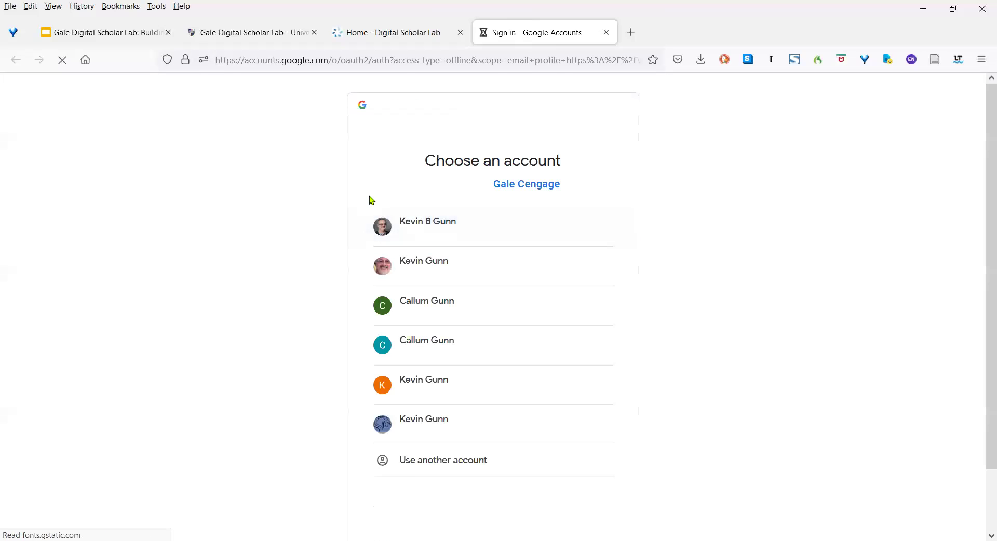
pyautogui.click(419, 236)
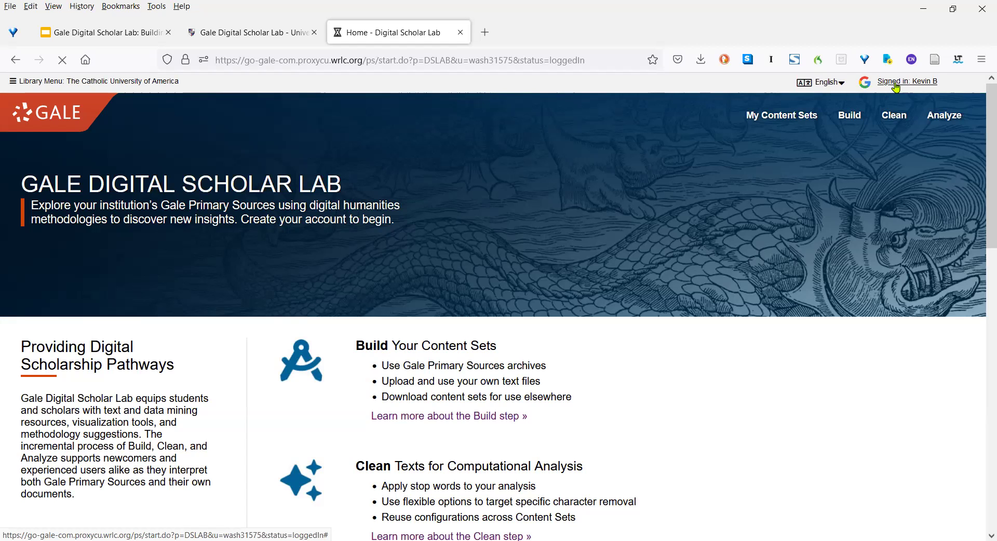
# - Review the Build, Clean and Analyze overviews and the research support resources on the Lab's home page
pyautogui.click(888, 124)
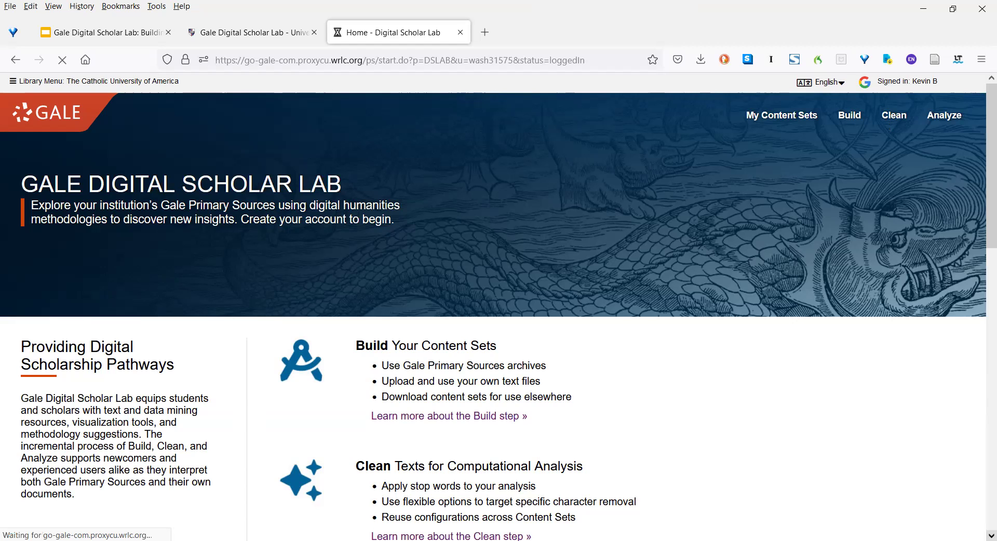
pyautogui.scroll(-3, 499, 307)
pyautogui.scroll(-3, 499, 307)
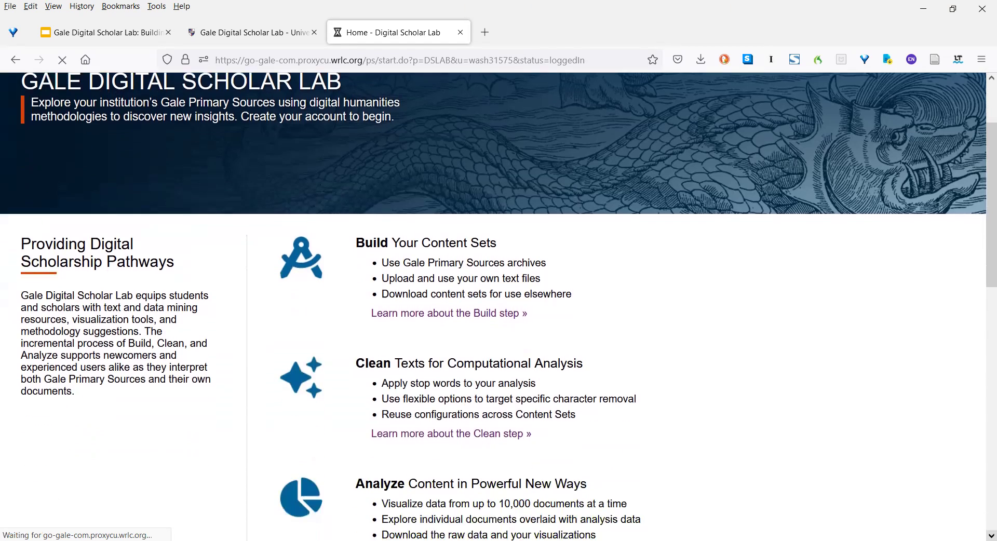
pyautogui.scroll(-1, 498, 306)
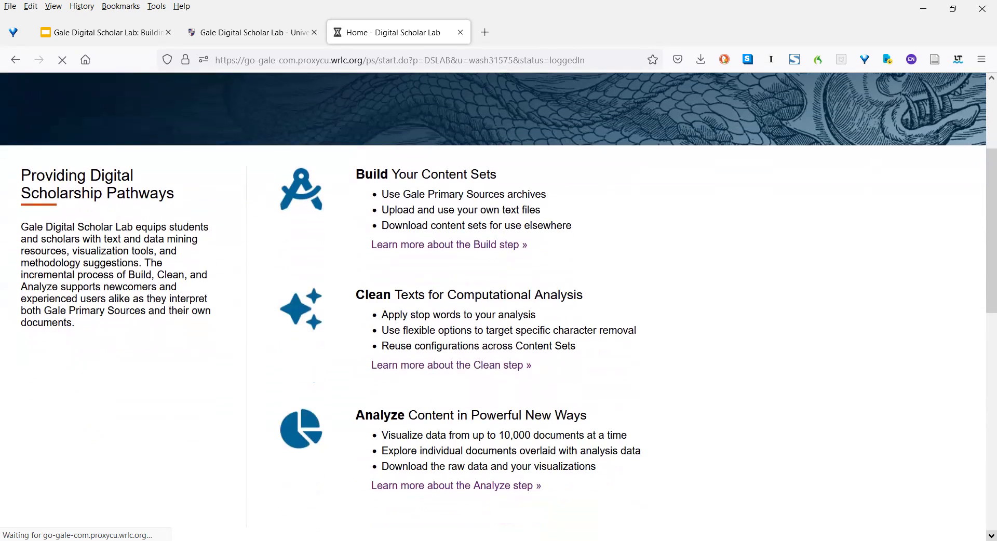
pyautogui.scroll(-1, 726, 301)
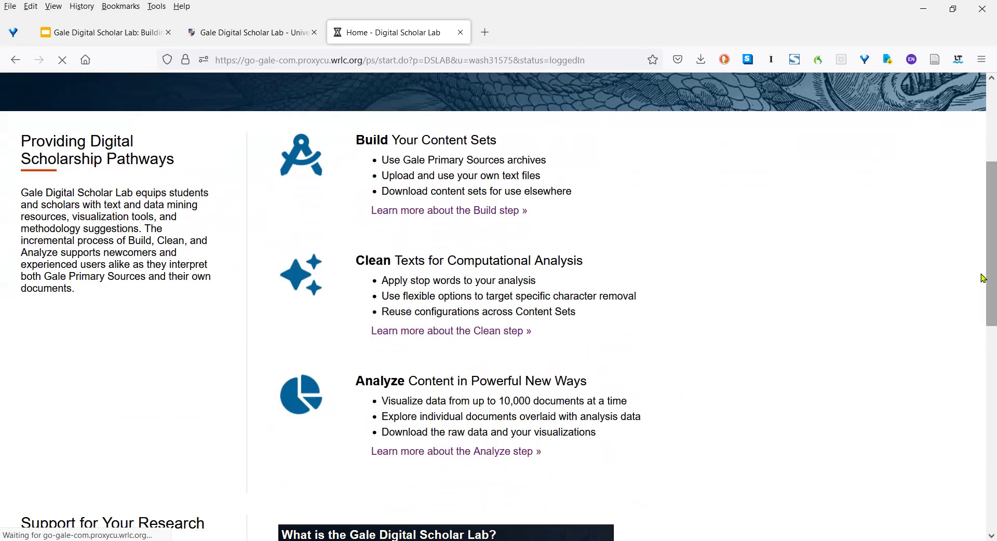
pyautogui.scroll(-3, 983, 278)
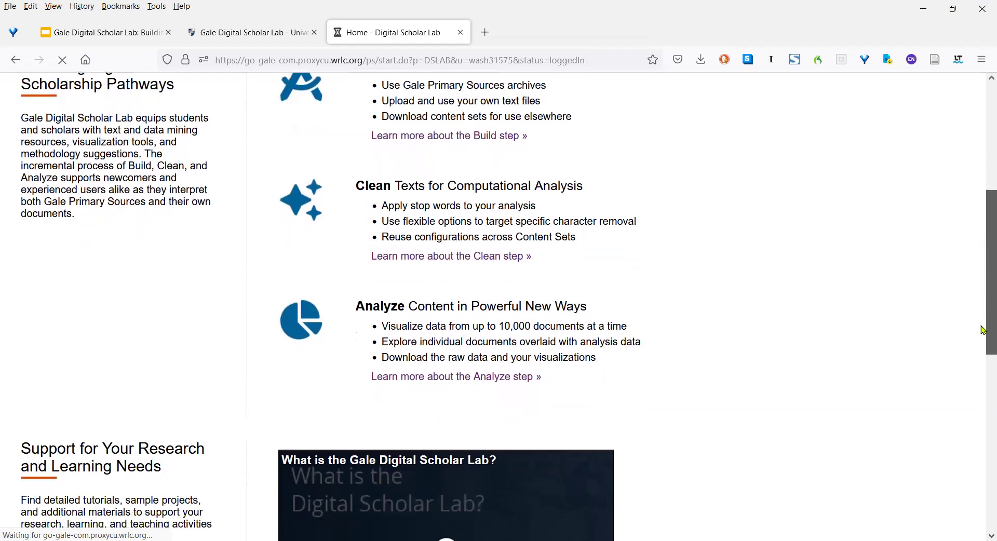
pyautogui.scroll(-10, 983, 330)
pyautogui.moveTo(983, 416); pyautogui.dragTo(983, 473)
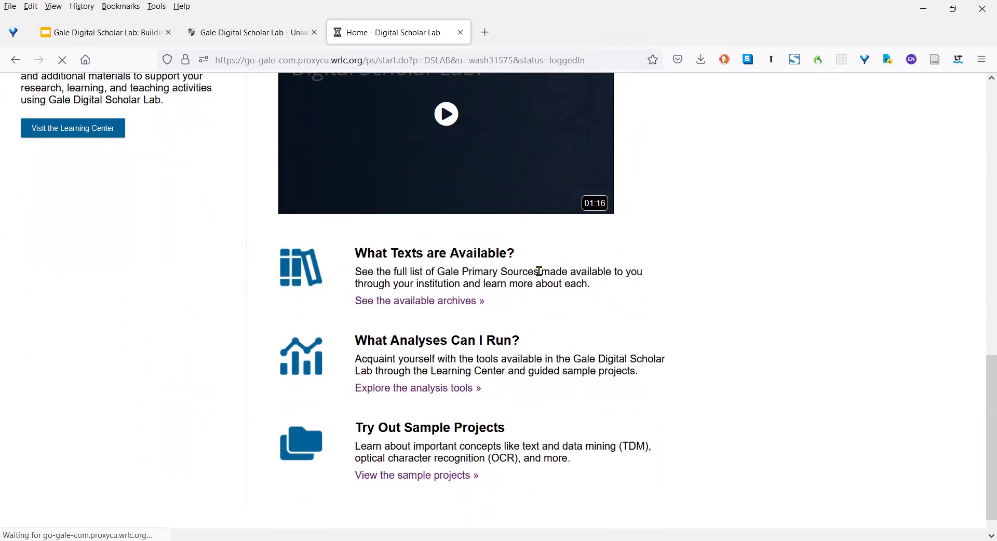
# - Open the list of available archives and reveal the search field for American Fiction, 1774-1920
pyautogui.click(453, 306)
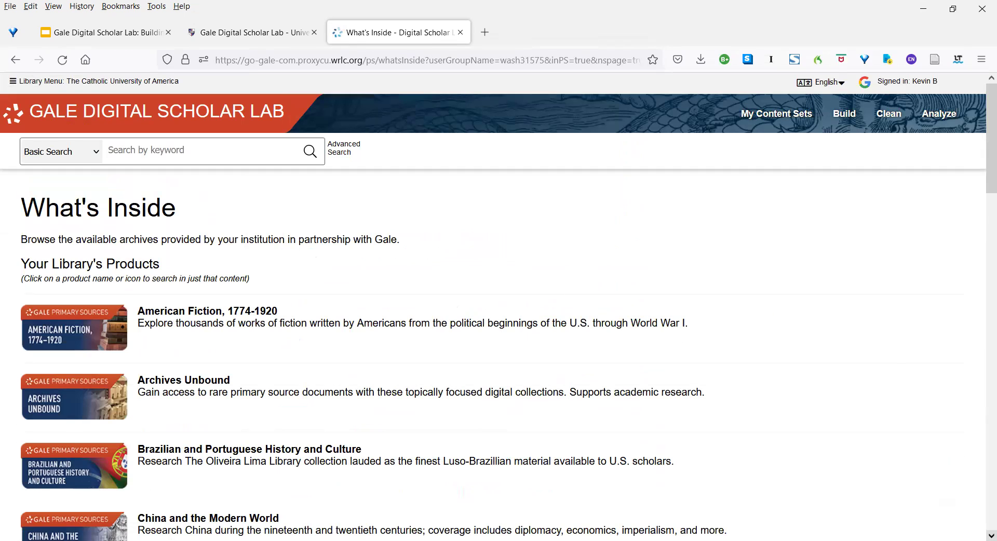
pyautogui.click(990, 536)
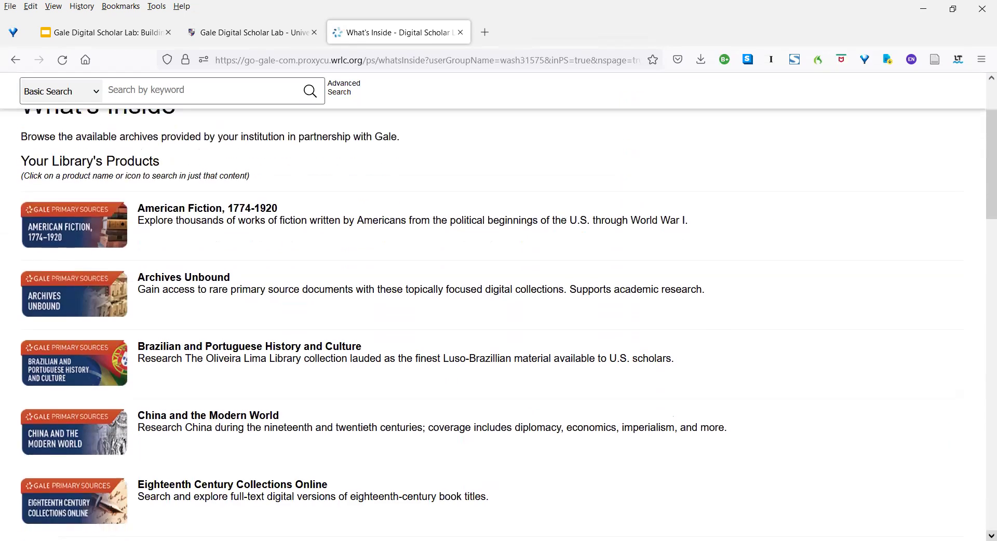
pyautogui.scroll(-1, 498, 324)
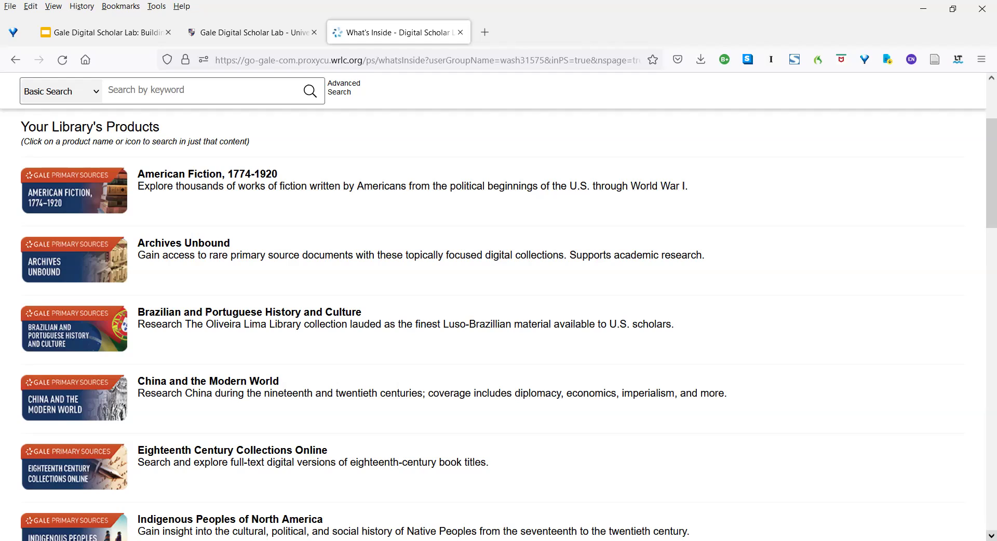
pyautogui.click(84, 197)
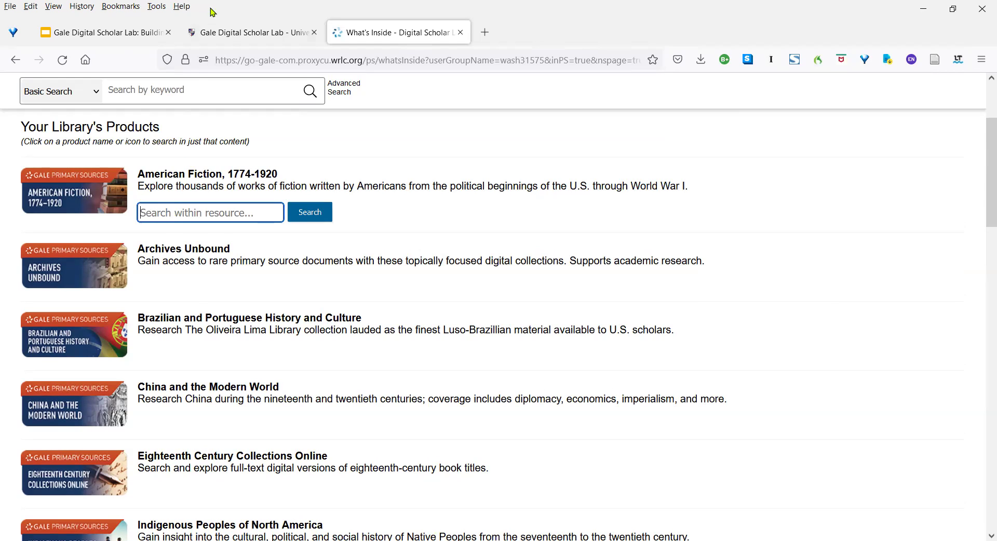
# - Search the University Libraries' databases for "american fiction" and open the American Fiction, 1774-1920 resource
pyautogui.click(244, 32)
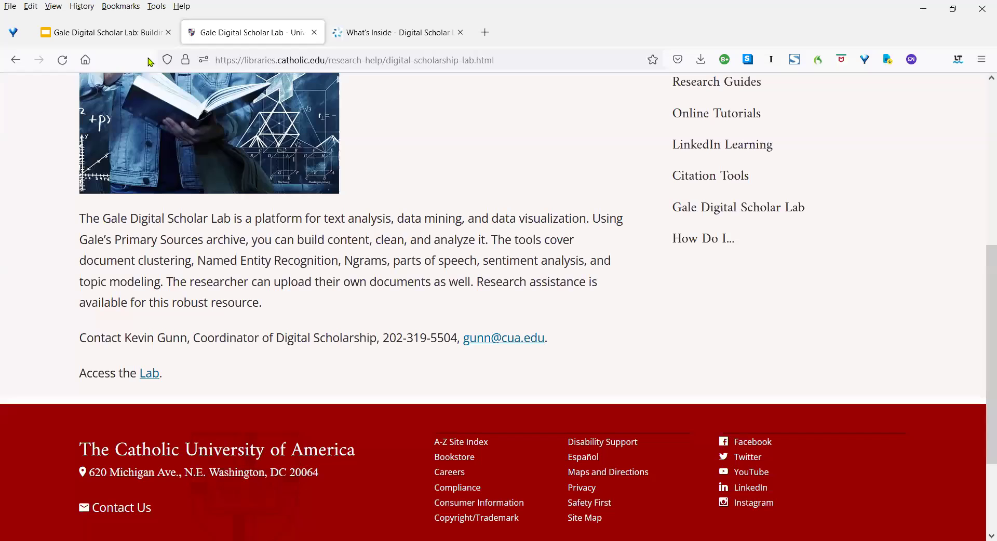
pyautogui.click(16, 61)
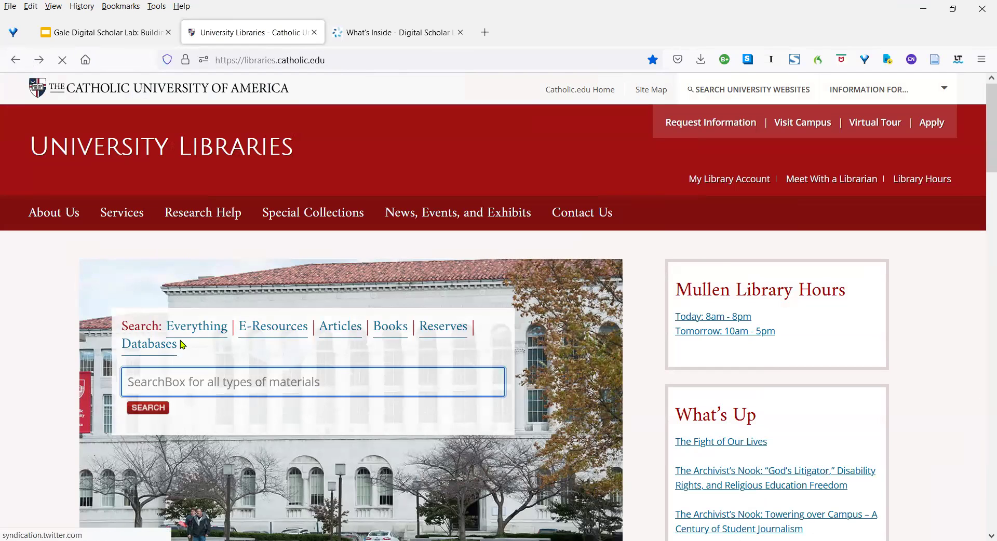
pyautogui.click(157, 352)
pyautogui.click(221, 380)
pyautogui.write('ameri')
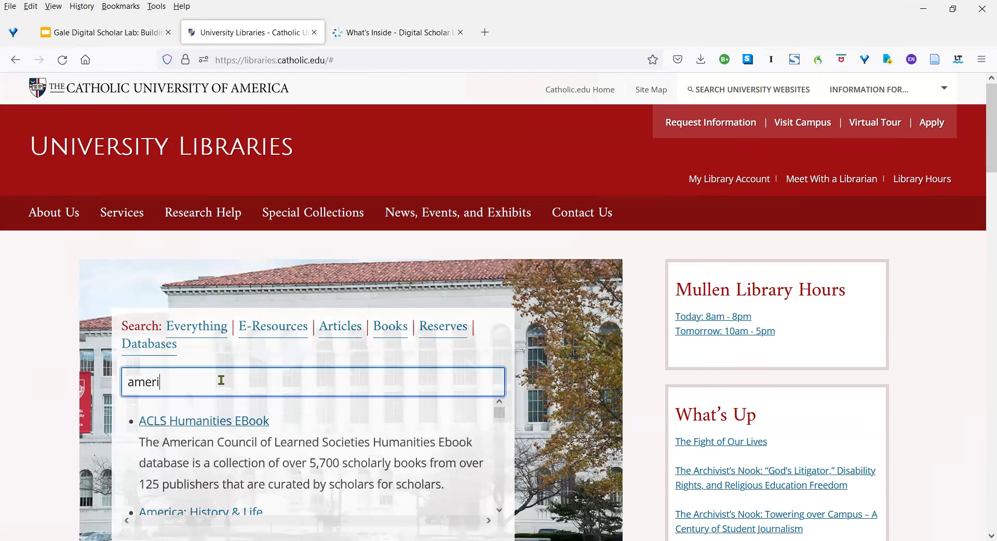
pyautogui.write('can fiction')
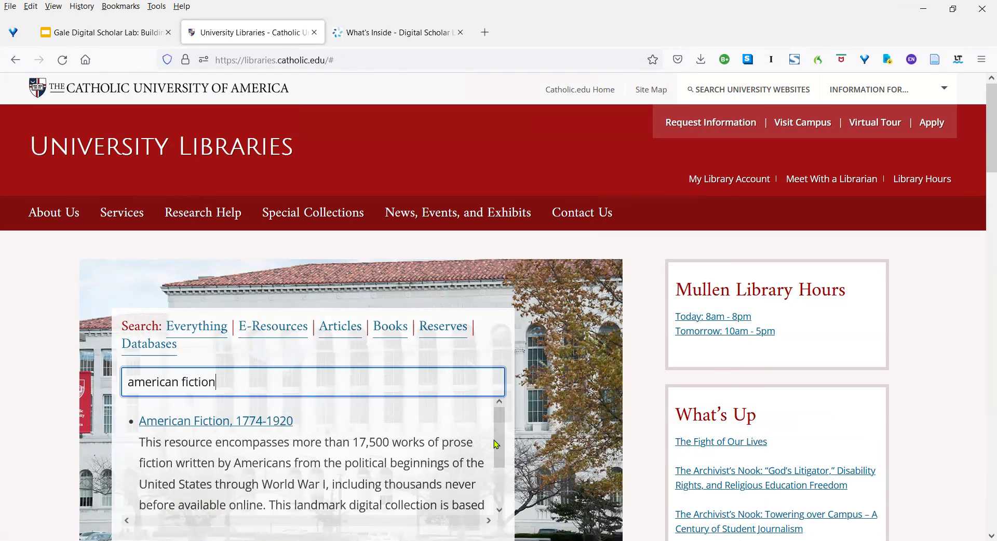
pyautogui.scroll(-3, 498, 440)
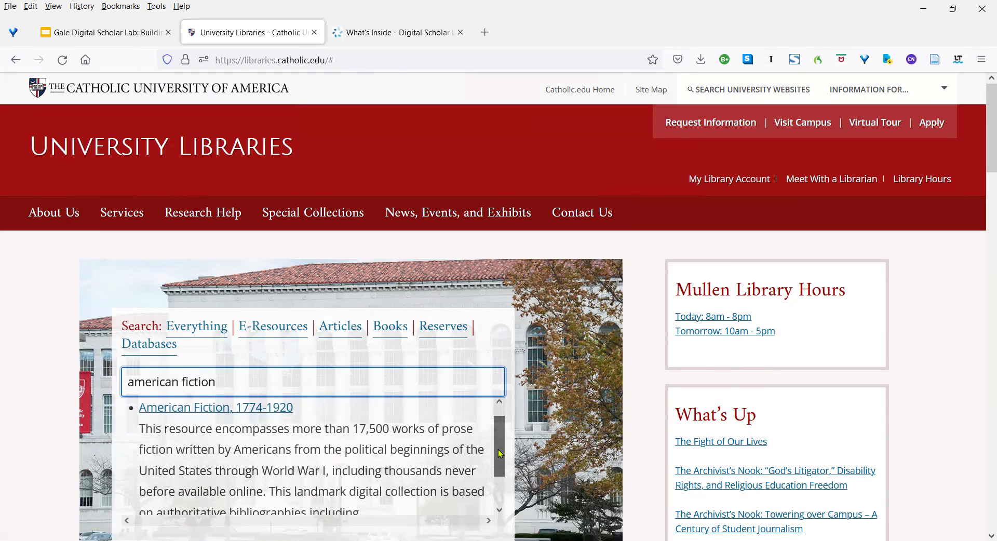
pyautogui.scroll(3, 498, 449)
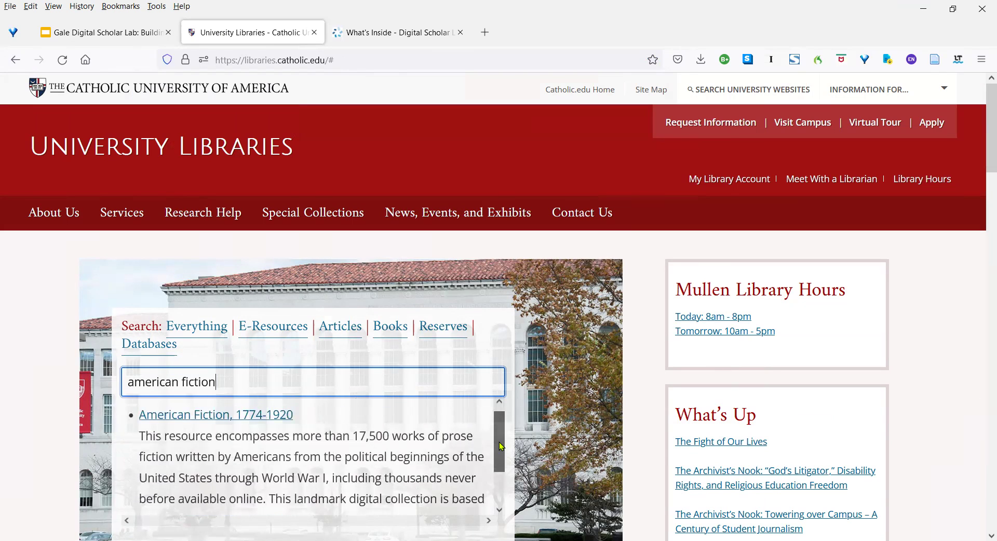
pyautogui.click(225, 427)
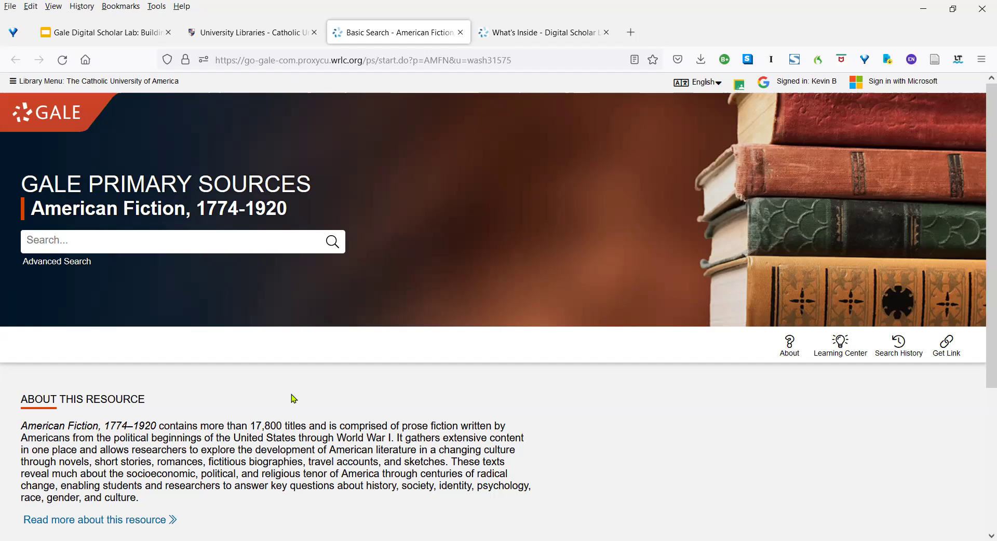
# - Close the American Fiction, 1774-1920 resource and return to the Lab's What's Inside archive list
pyautogui.click(460, 33)
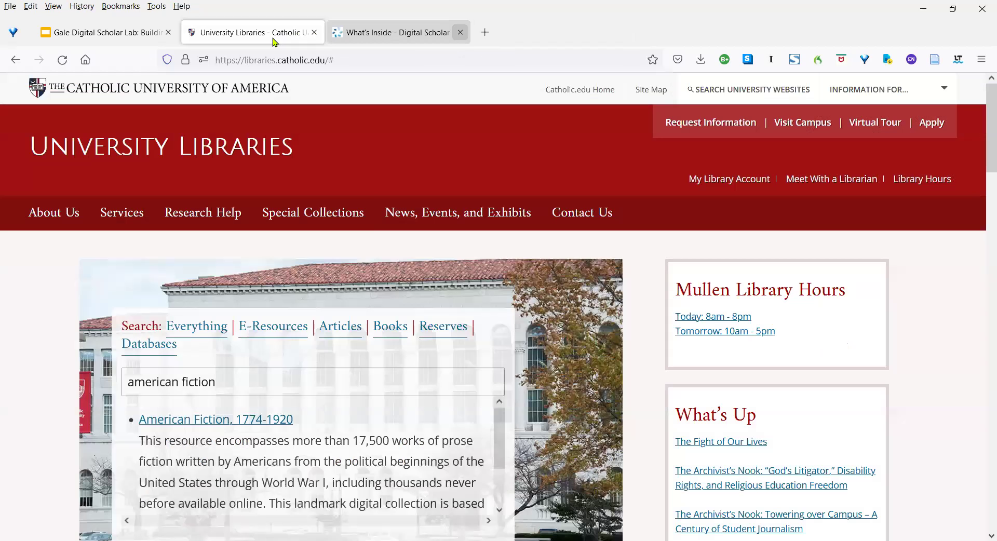
pyautogui.moveTo(292, 212)
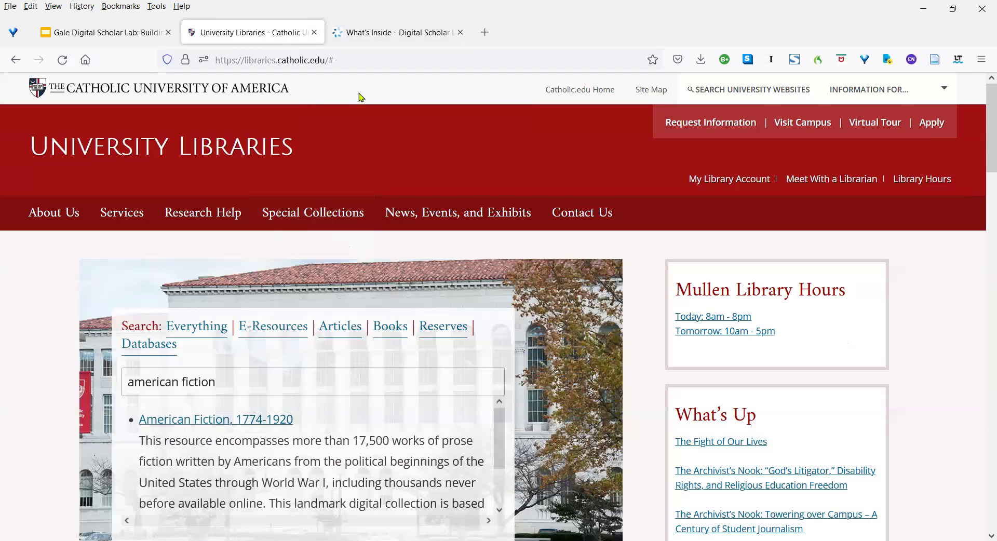
pyautogui.click(384, 34)
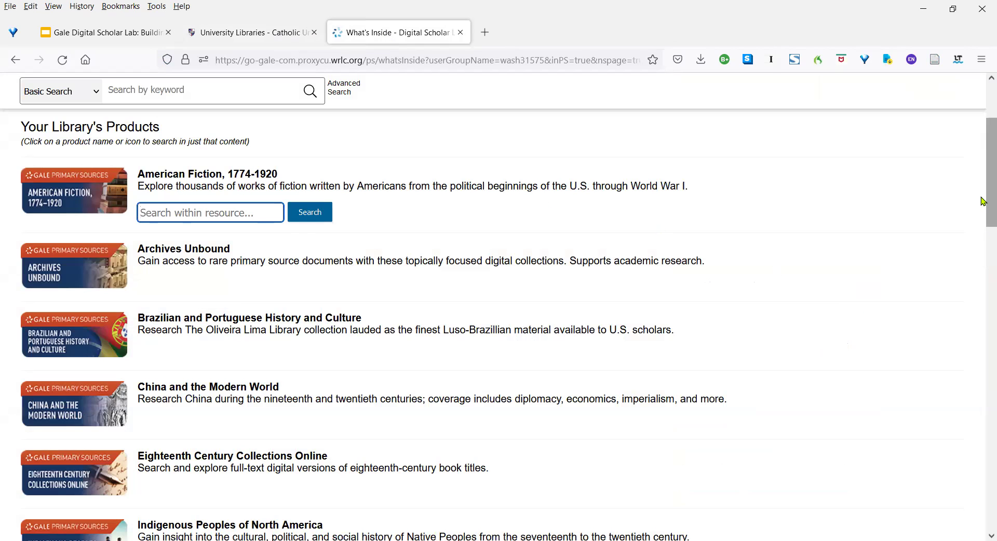
# - Look through the complete list of the library's Gale archives and return to the Lab's home page
pyautogui.moveTo(983, 201); pyautogui.dragTo(982, 276)
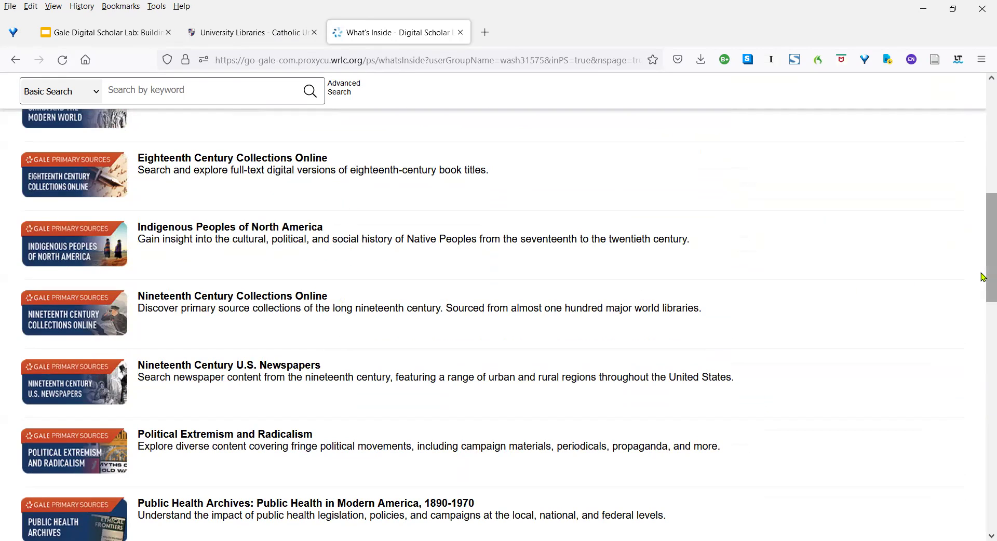
pyautogui.moveTo(983, 277); pyautogui.dragTo(983, 328)
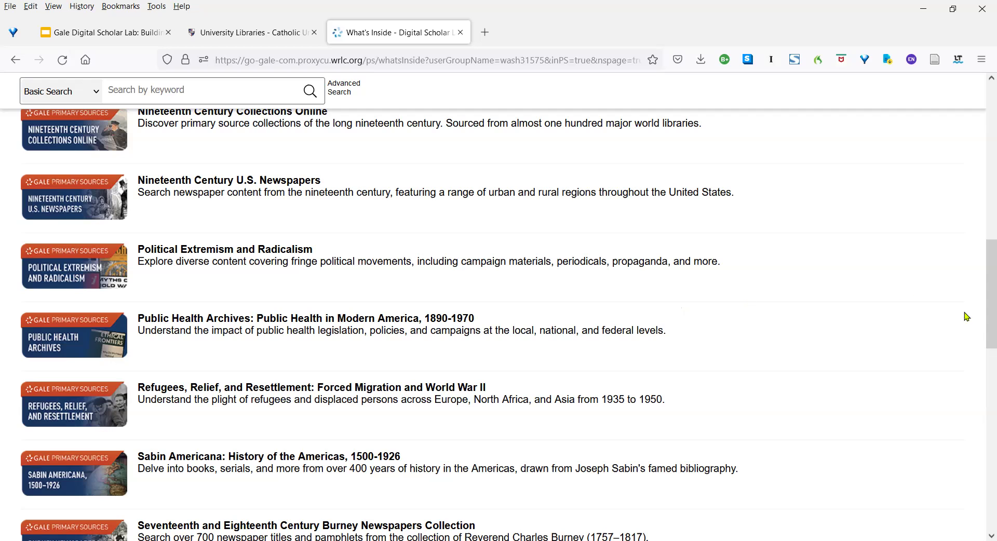
pyautogui.moveTo(983, 329); pyautogui.dragTo(982, 404)
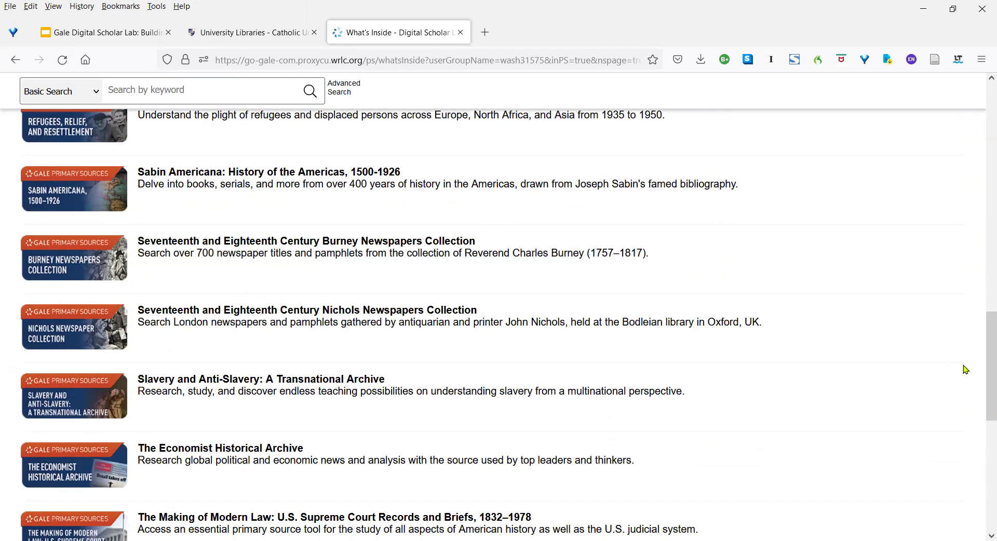
pyautogui.moveTo(983, 384); pyautogui.dragTo(983, 484)
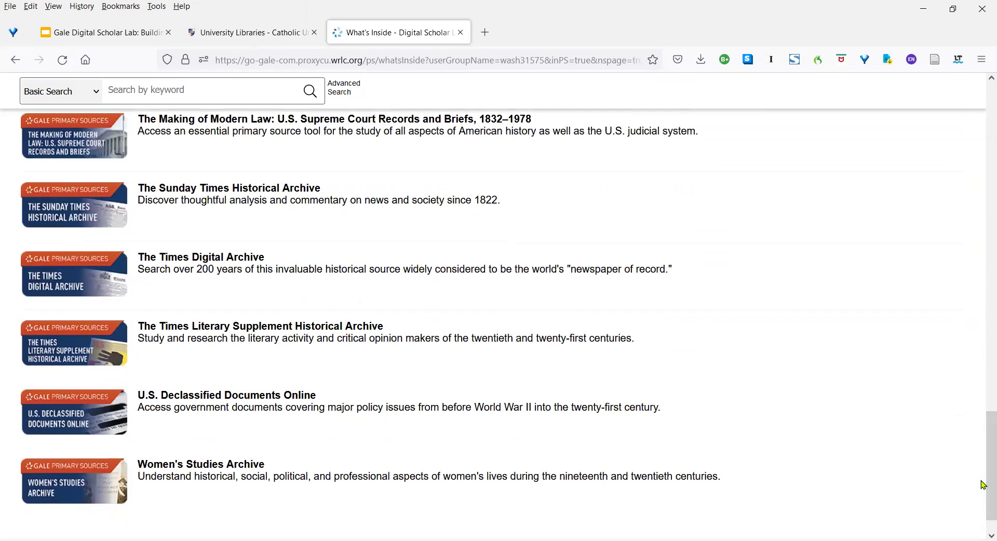
pyautogui.click(983, 93)
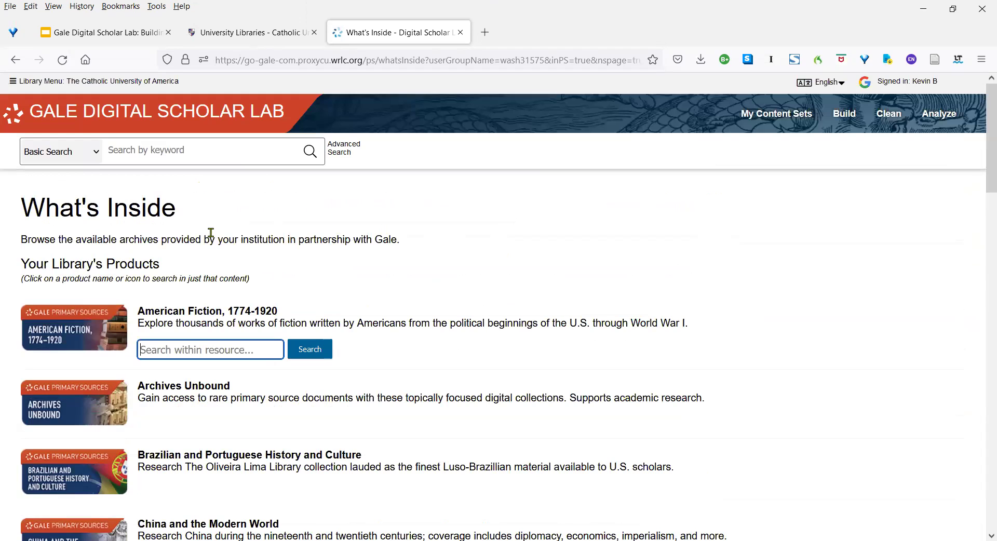
pyautogui.click(15, 61)
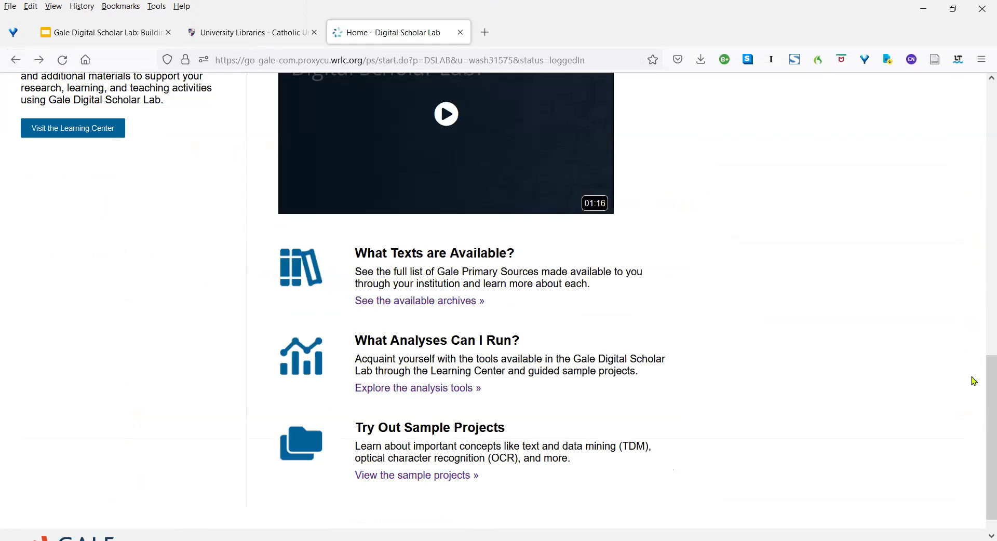
# - Open the Build page and search the Gale primary sources for "Northwest rebellion"
pyautogui.moveTo(982, 397); pyautogui.dragTo(982, 122)
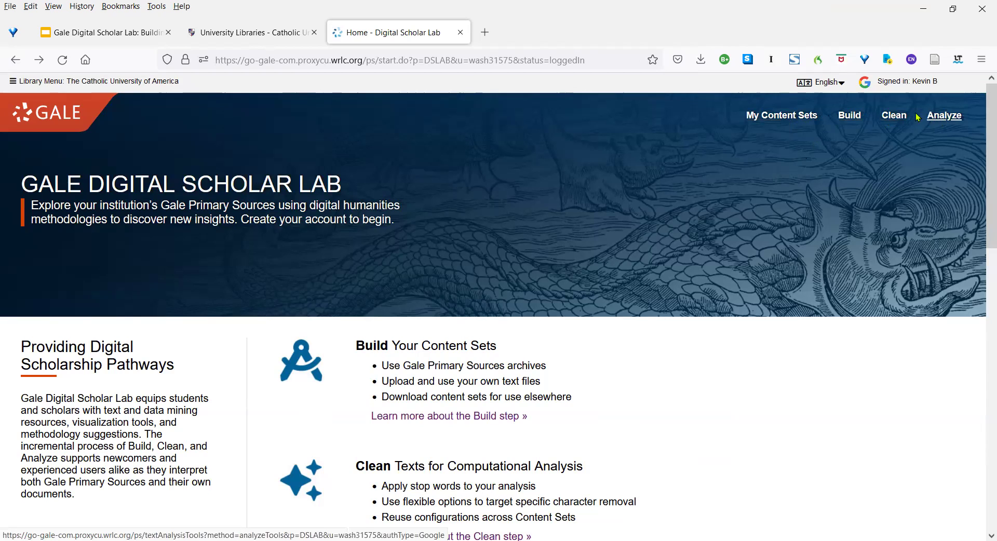
pyautogui.click(851, 120)
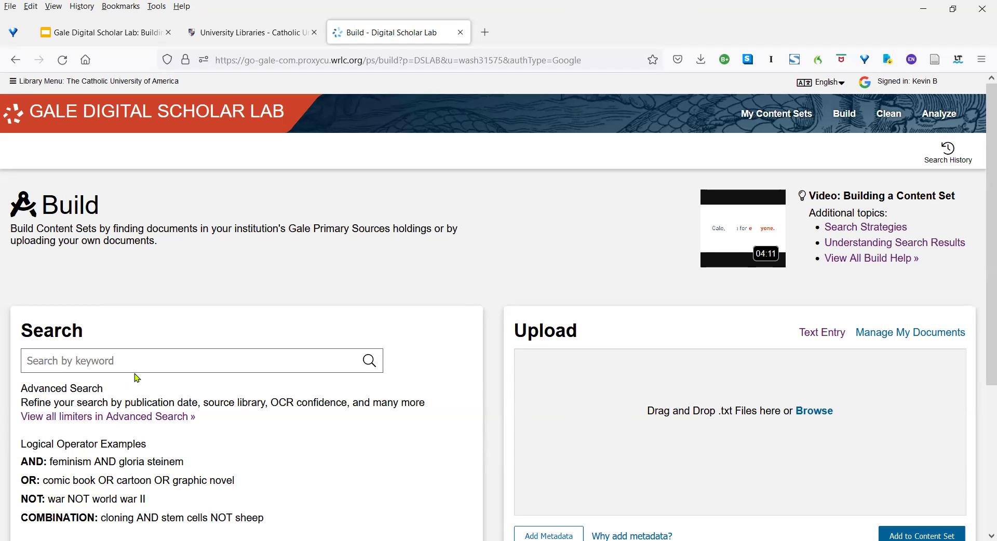
pyautogui.click(125, 361)
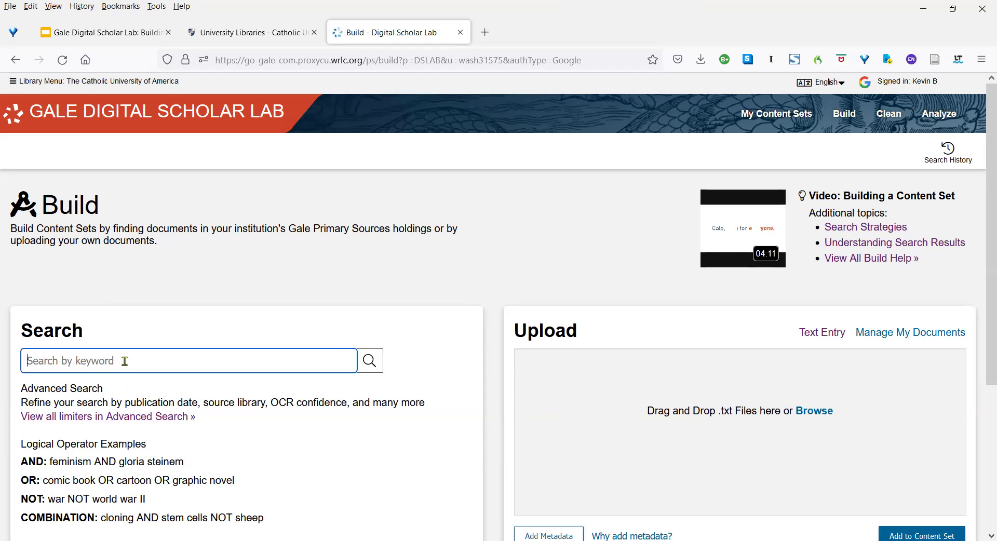
pyautogui.write('N')
pyautogui.write('orthw')
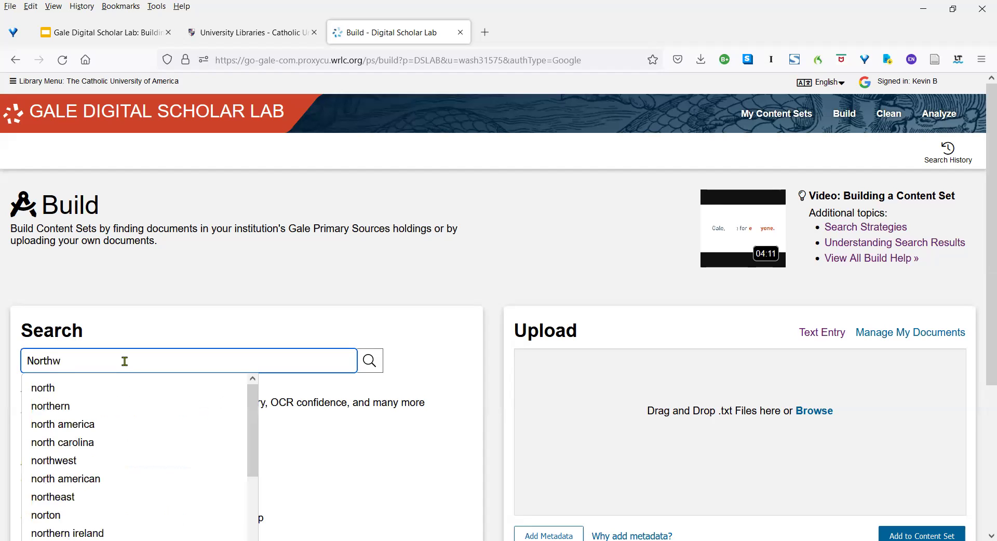
pyautogui.write('est')
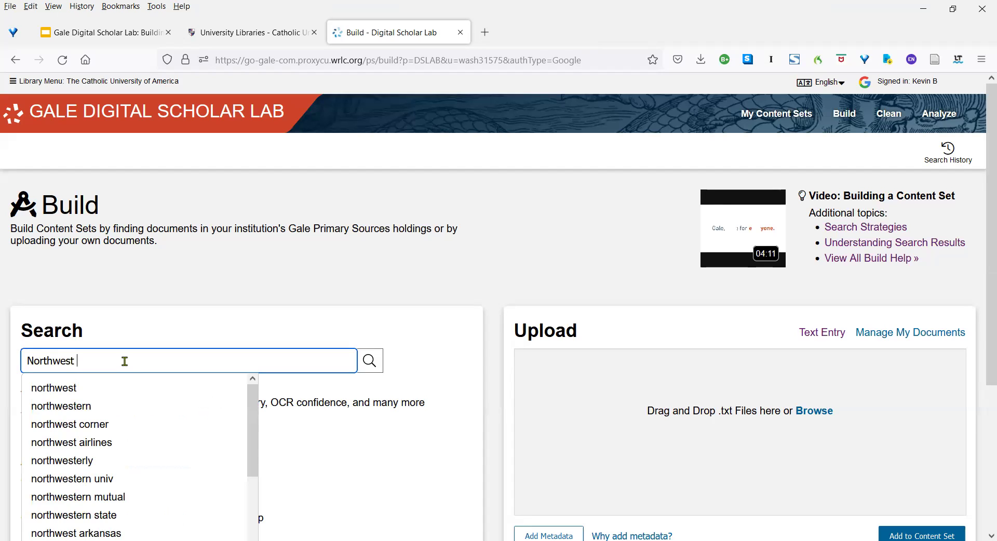
pyautogui.write('rebellion')
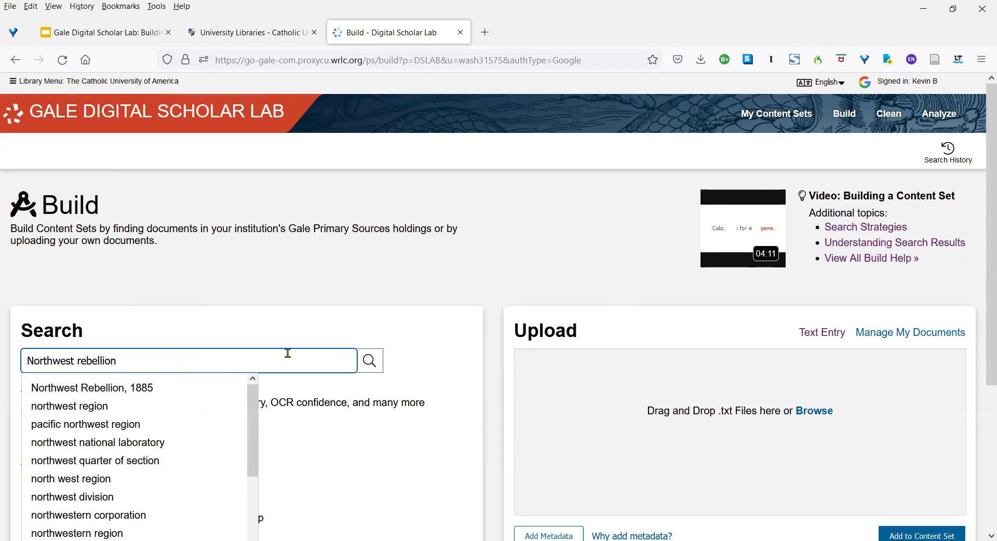
pyautogui.click(369, 362)
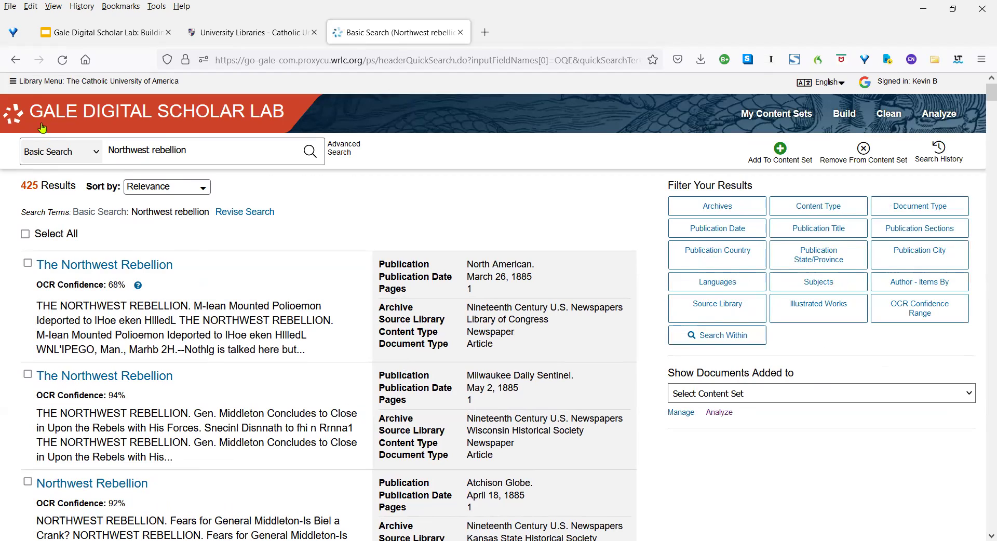
# - Return to the Build page and search for the suggested term "Northwest Rebellion, 1885"
pyautogui.click(16, 62)
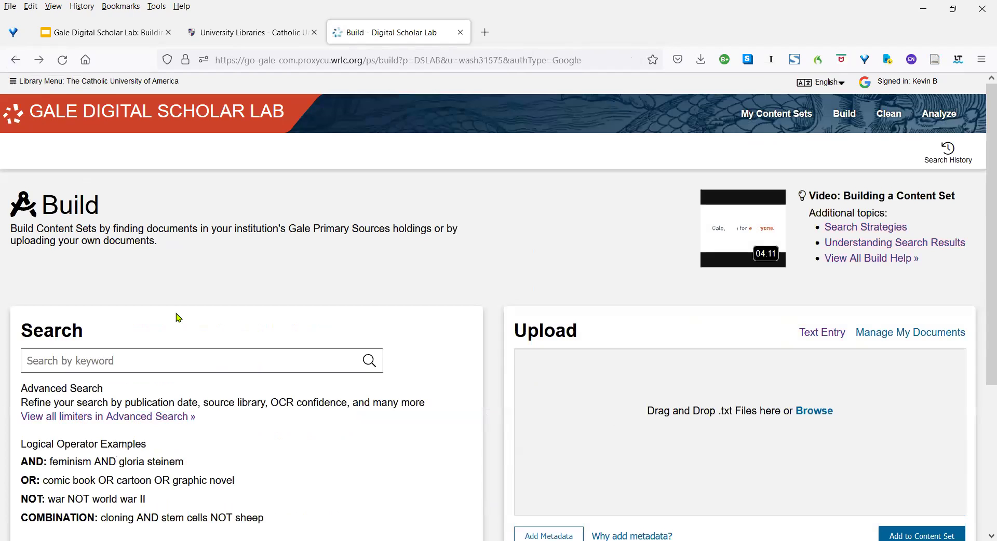
pyautogui.click(216, 363)
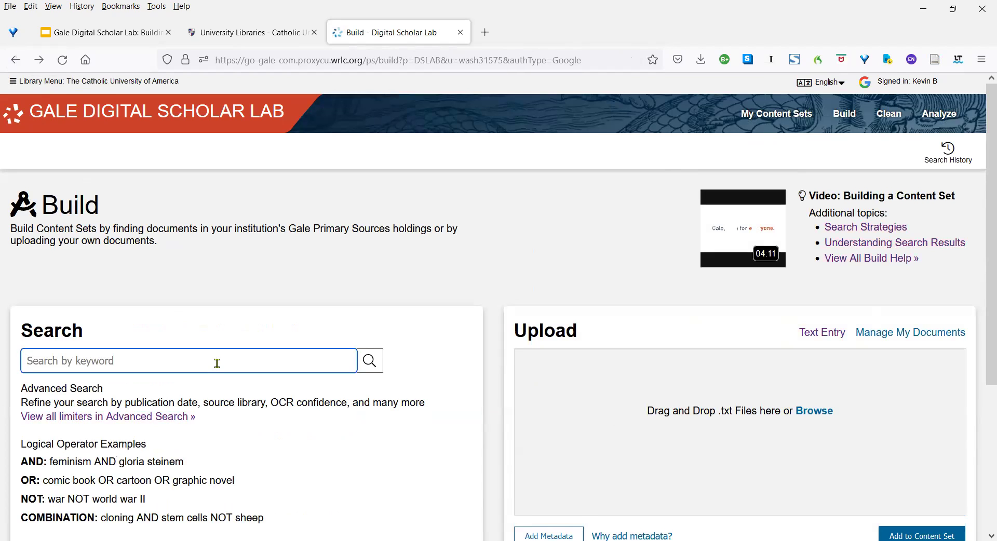
pyautogui.write('n')
pyautogui.write('orth')
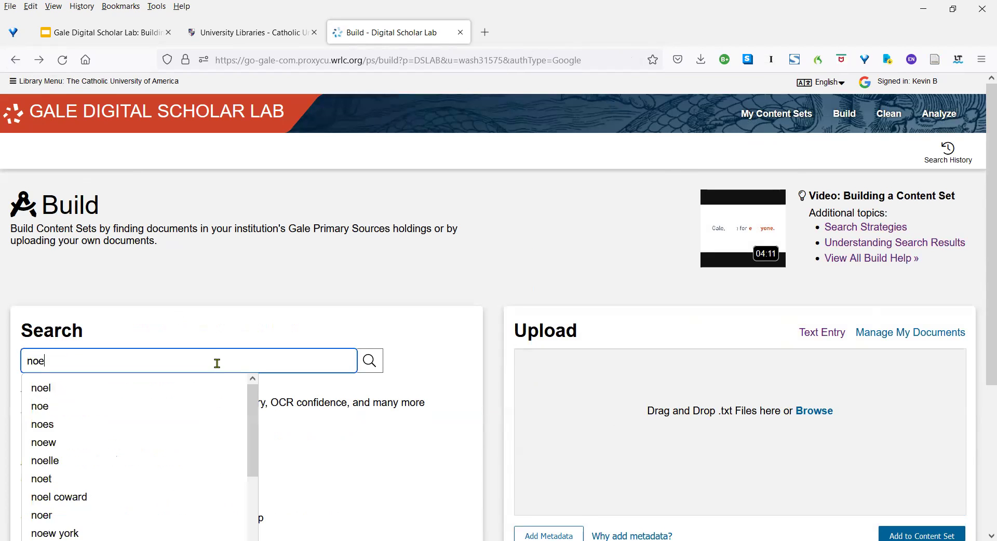
pyautogui.write('wes')
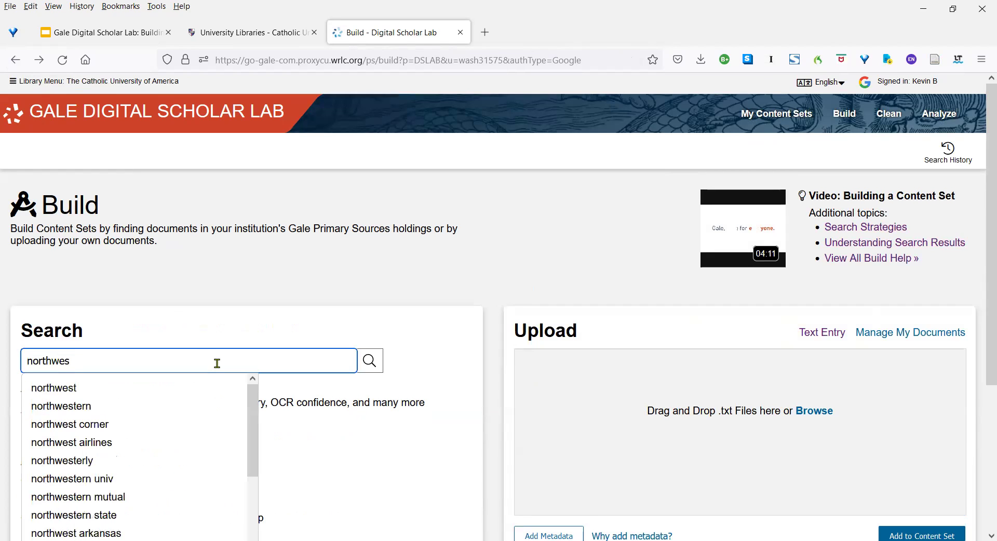
pyautogui.write('t relb')
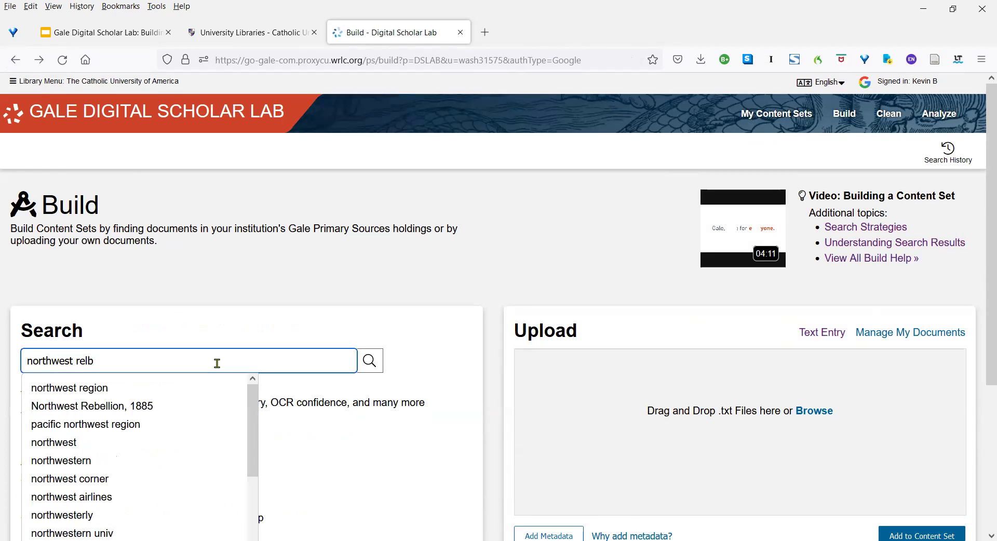
pyautogui.click(150, 407)
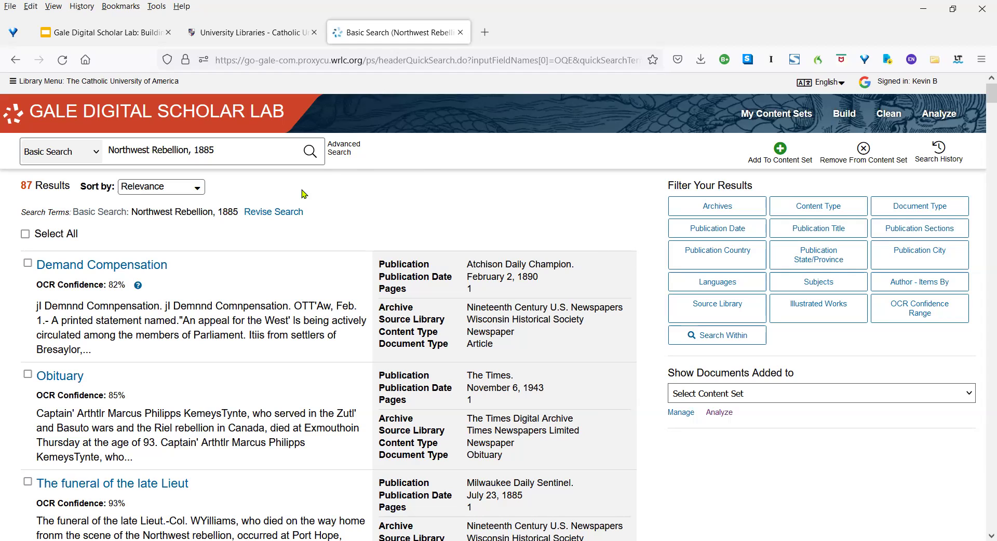
# - Sort the results by Publication Date - Oldest and open the North American article "The Northwest Rebellion" of March 26, 1885
pyautogui.click(197, 192)
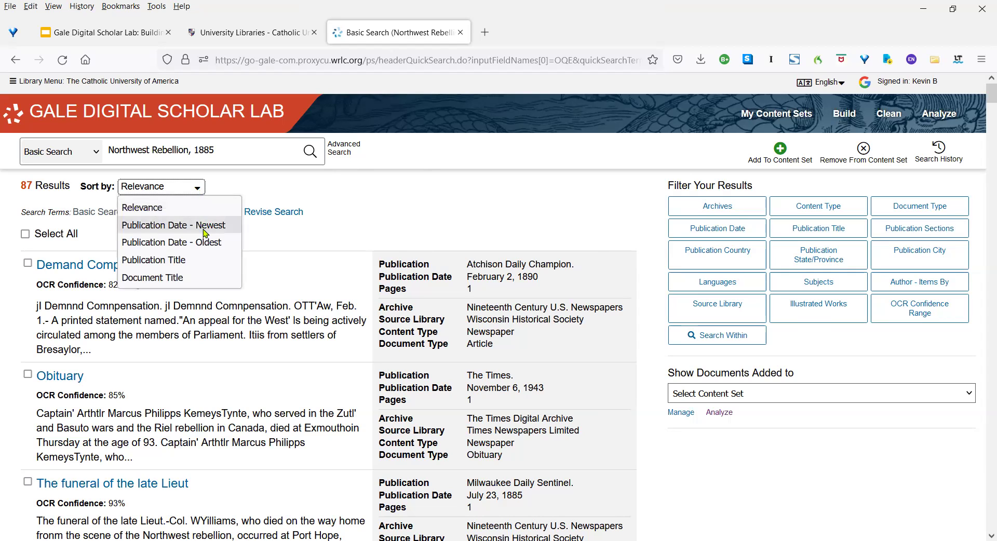
pyautogui.click(228, 241)
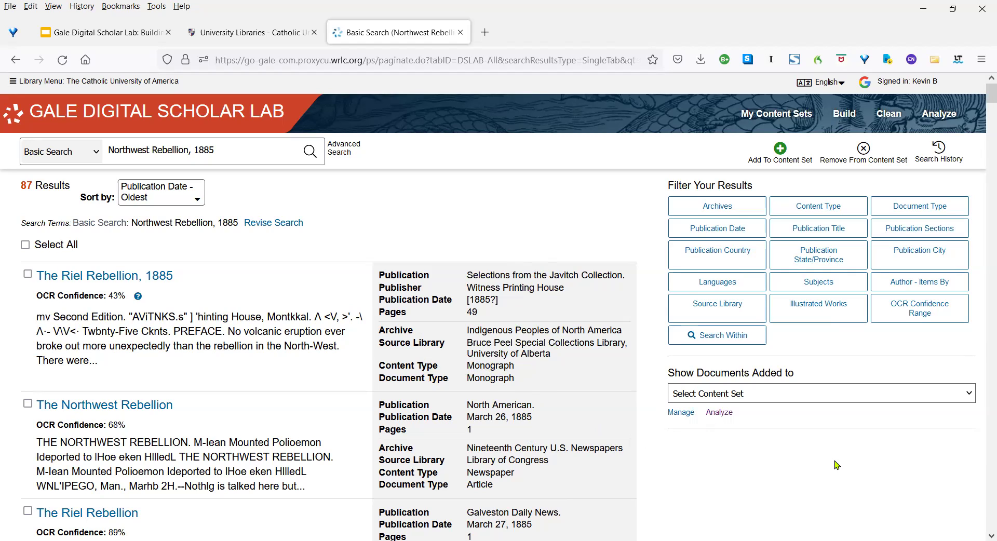
pyautogui.scroll(-3, 499, 306)
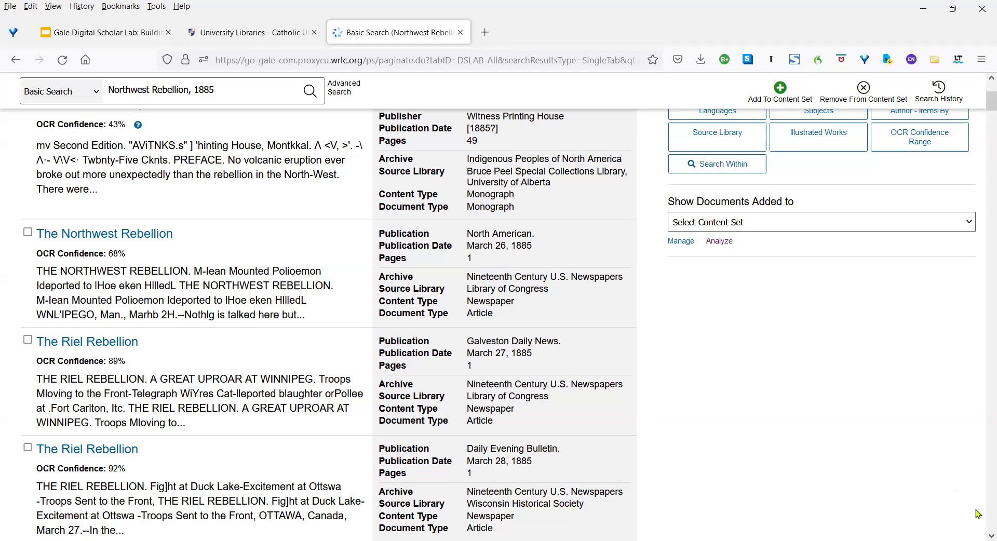
pyautogui.click(991, 535)
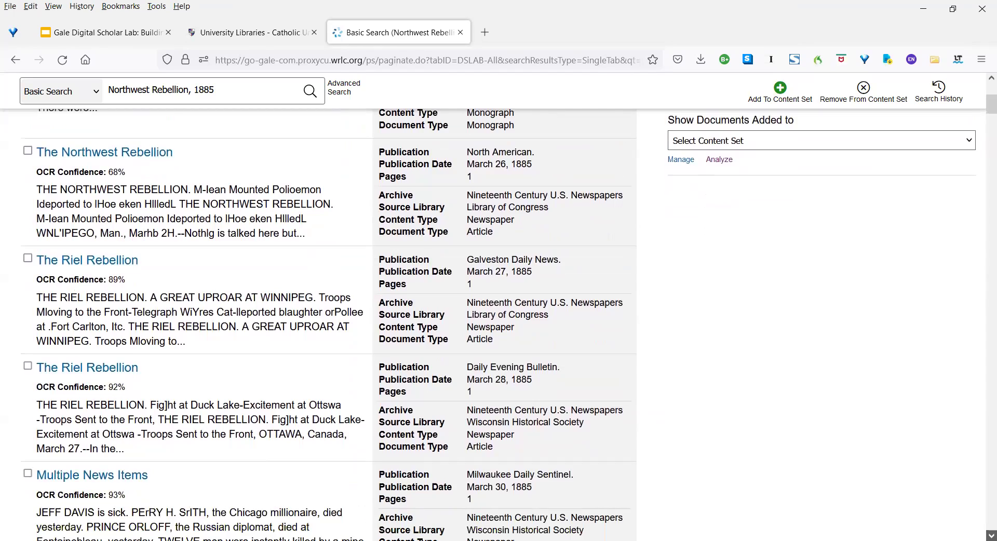
pyautogui.click(990, 536)
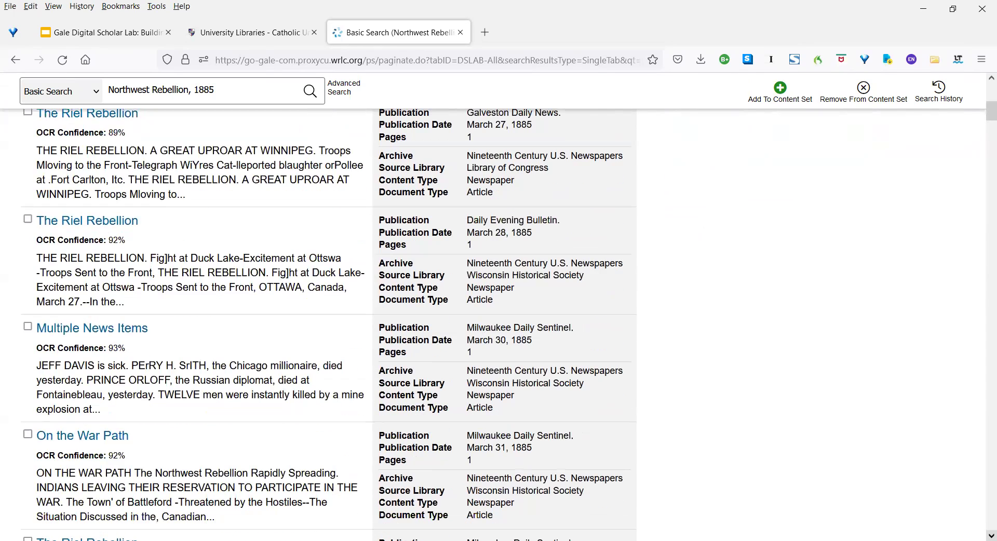
pyautogui.click(987, 78)
pyautogui.moveTo(986, 79); pyautogui.dragTo(983, 79)
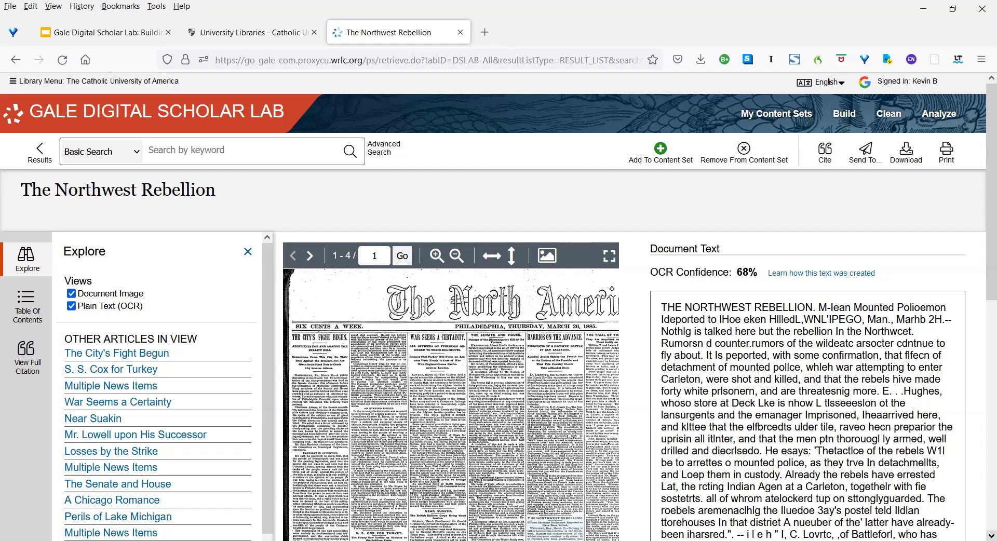
# - Enlarge the scanned "The Northwest Rebellion" article to compare it with its OCR text, and return to the search results
pyautogui.scroll(-1, 904, 251)
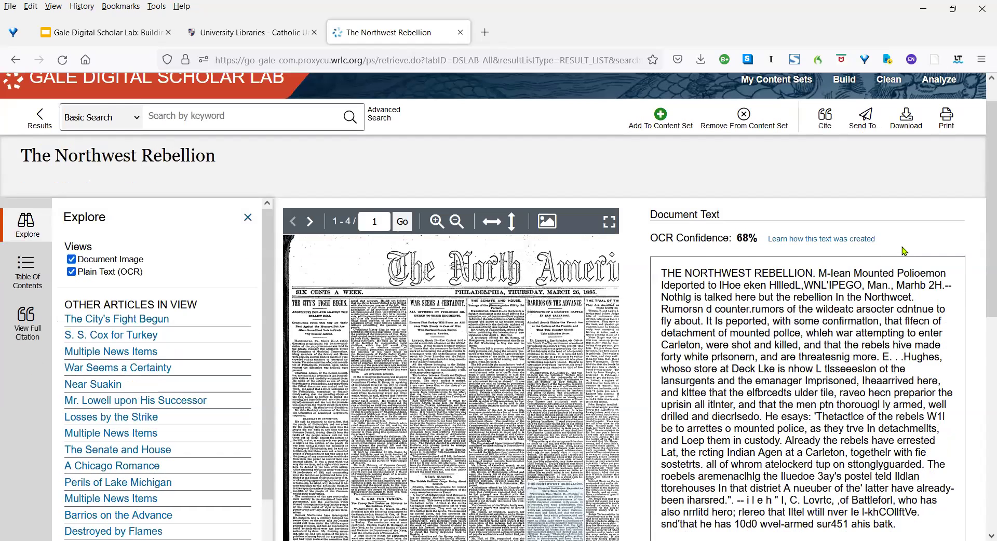
pyautogui.middleClick(902, 247)
pyautogui.scroll(-1, 981, 257)
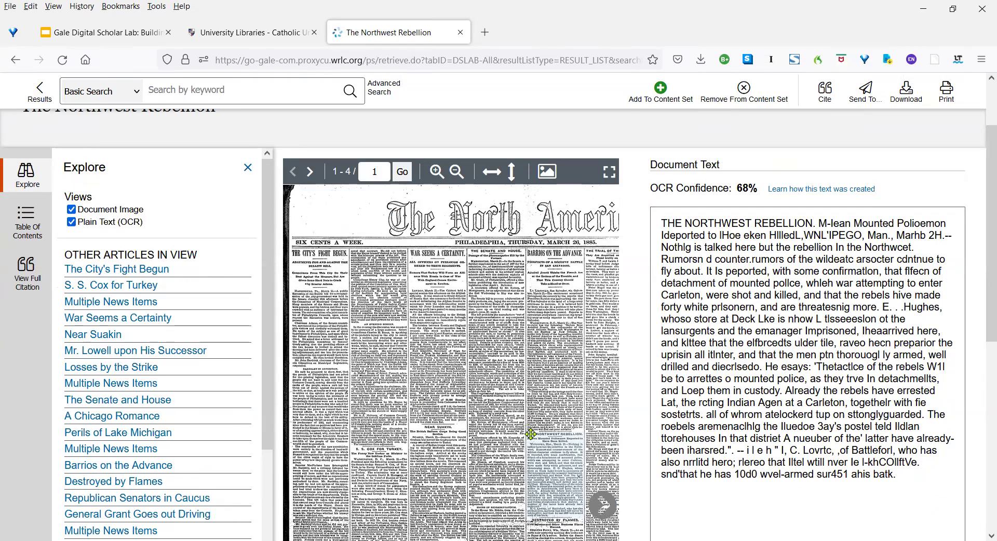
pyautogui.click(436, 172)
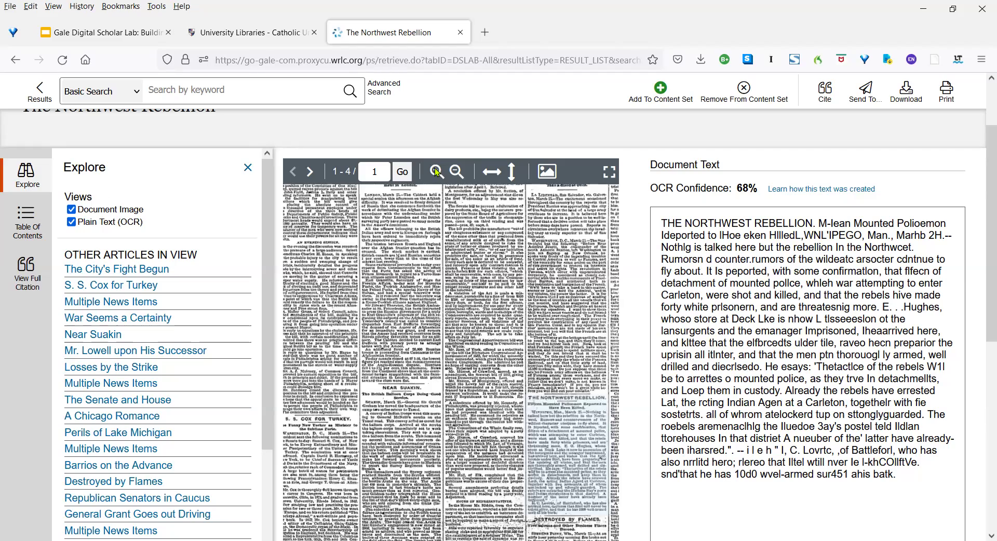
pyautogui.click(436, 172)
pyautogui.click(436, 171)
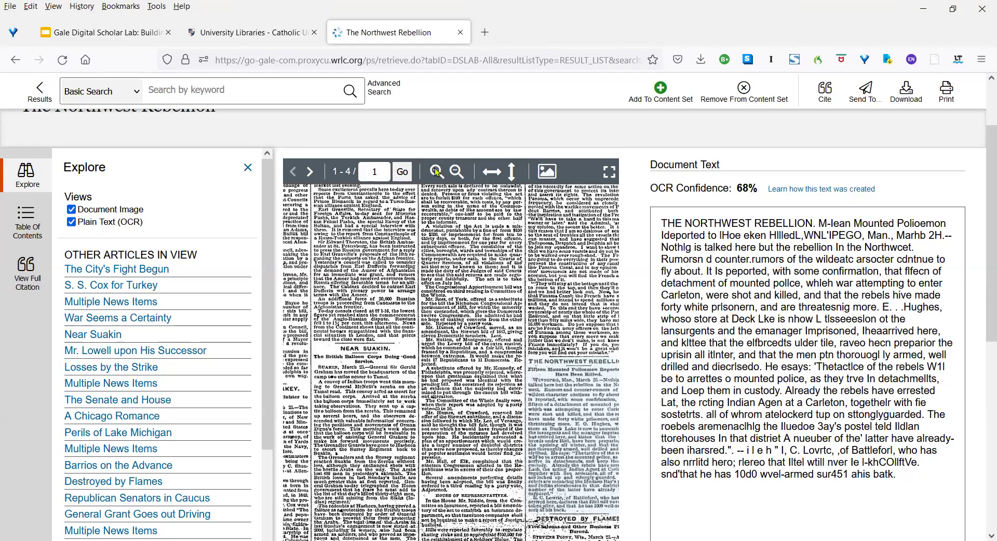
pyautogui.click(436, 172)
pyautogui.click(436, 172)
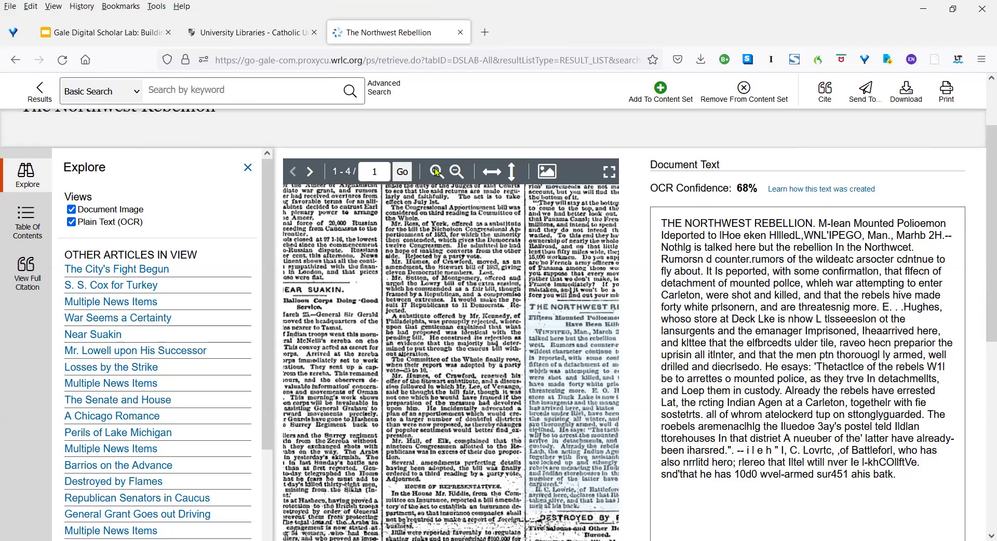
pyautogui.click(436, 172)
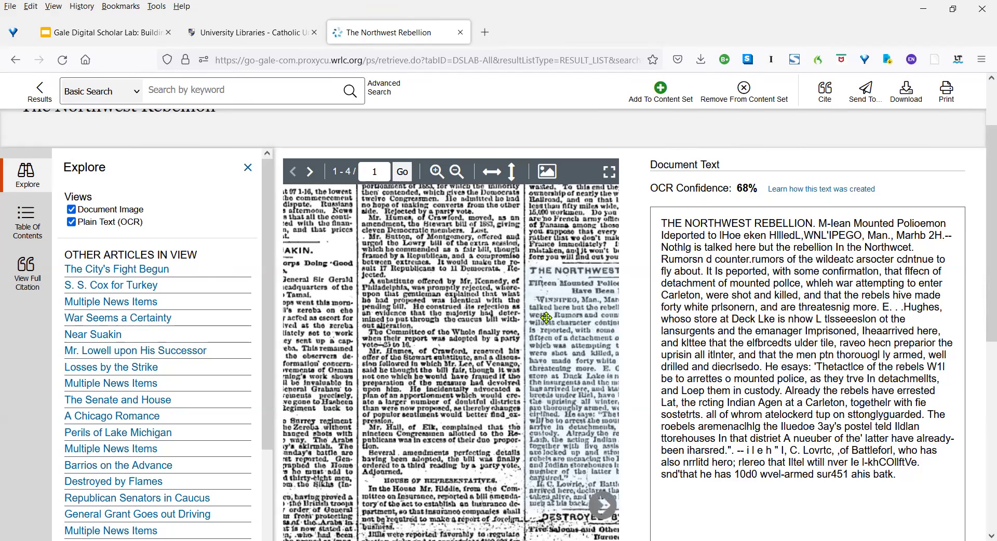
pyautogui.moveTo(547, 317); pyautogui.dragTo(410, 294)
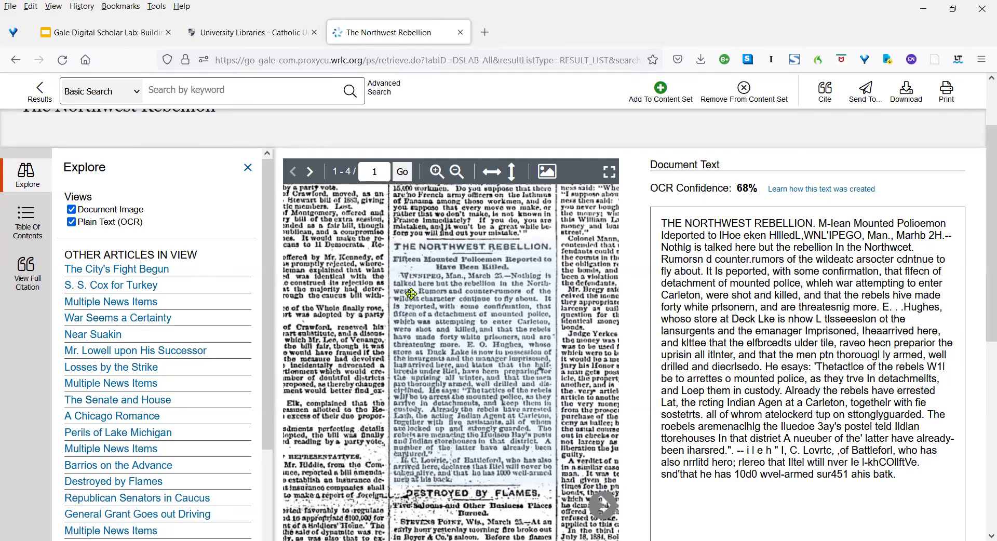
pyautogui.click(436, 172)
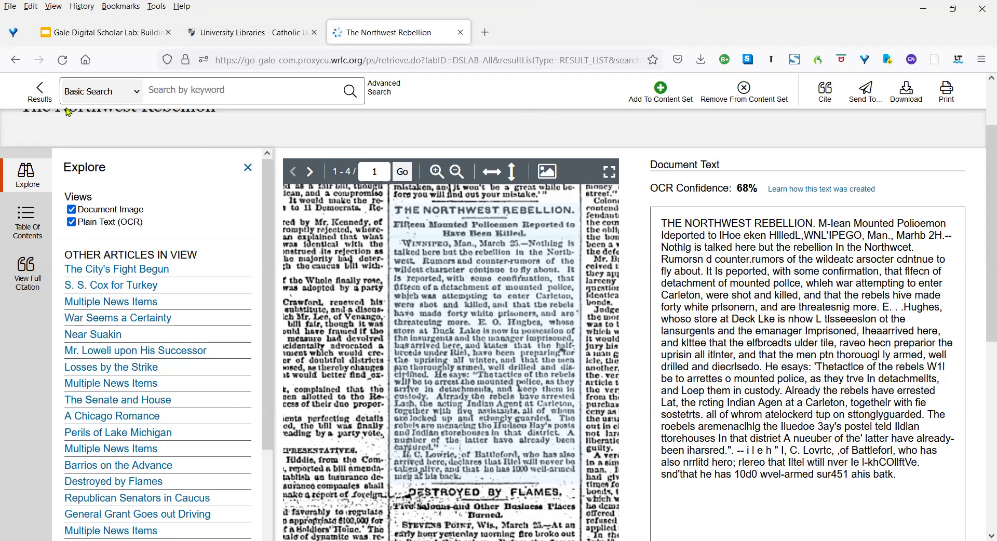
pyautogui.click(42, 91)
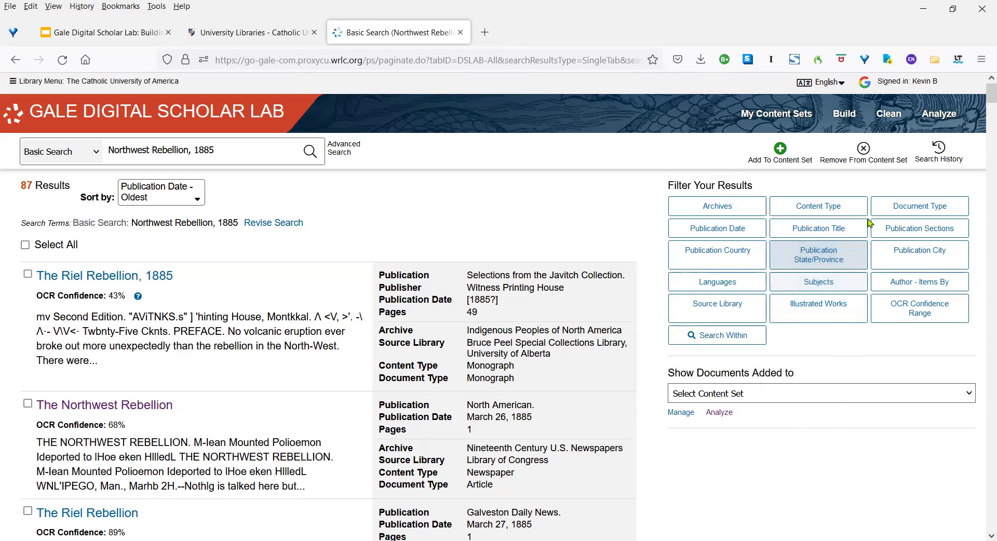
# - Try the Newspapers & Periodicals option in the Content Type filter and cancel without applying it
pyautogui.click(836, 208)
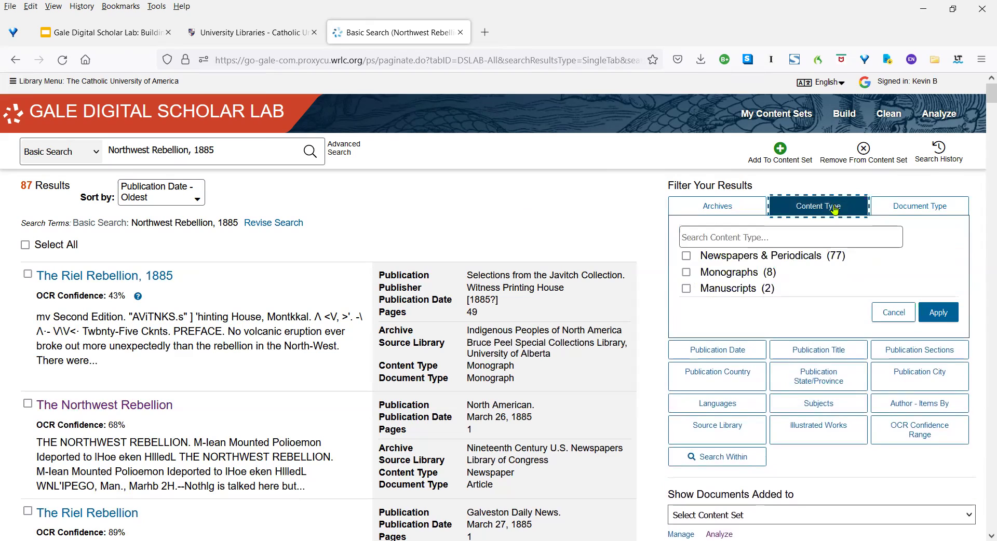
pyautogui.click(686, 256)
pyautogui.click(686, 256)
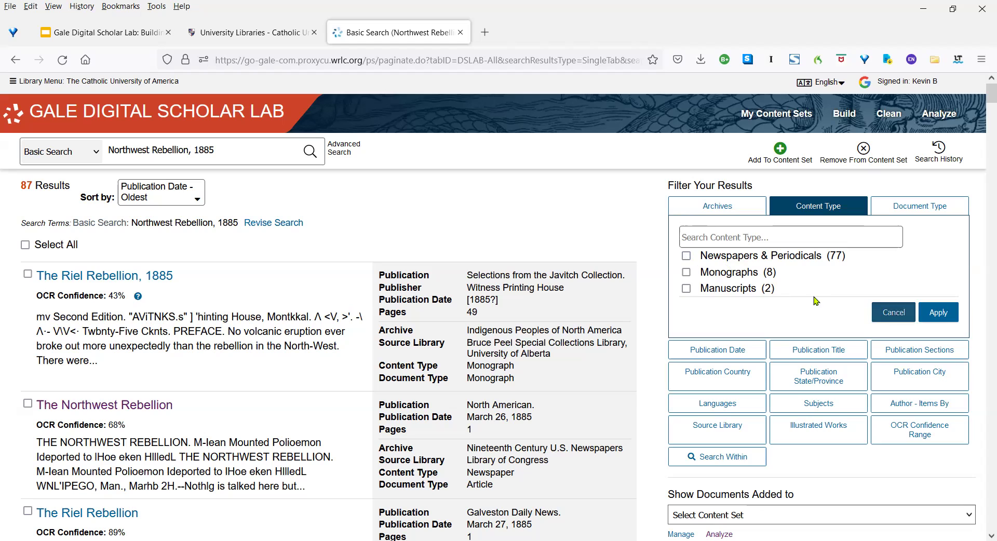
pyautogui.click(901, 316)
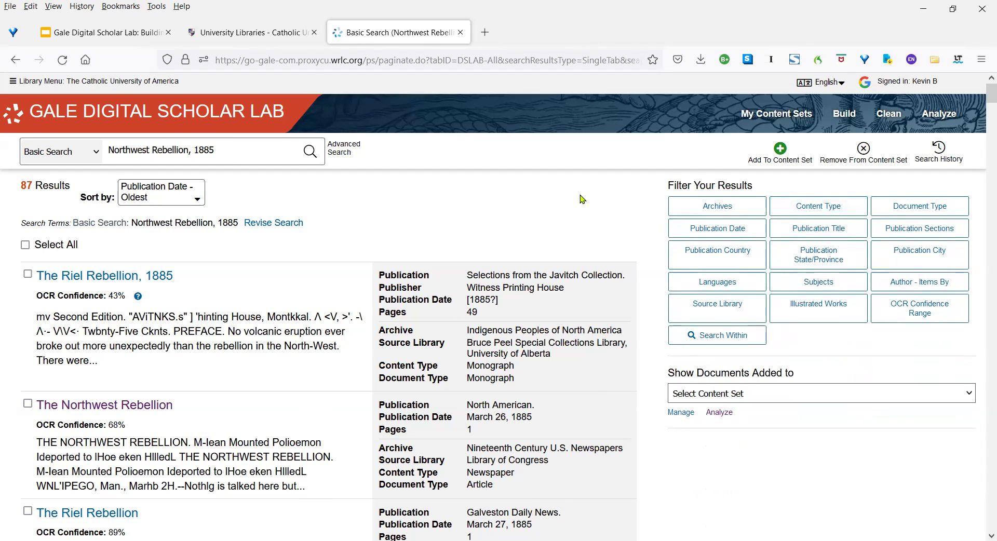
# - Create a new content set named "Northwest Rebellion 1885 redone"
pyautogui.click(780, 151)
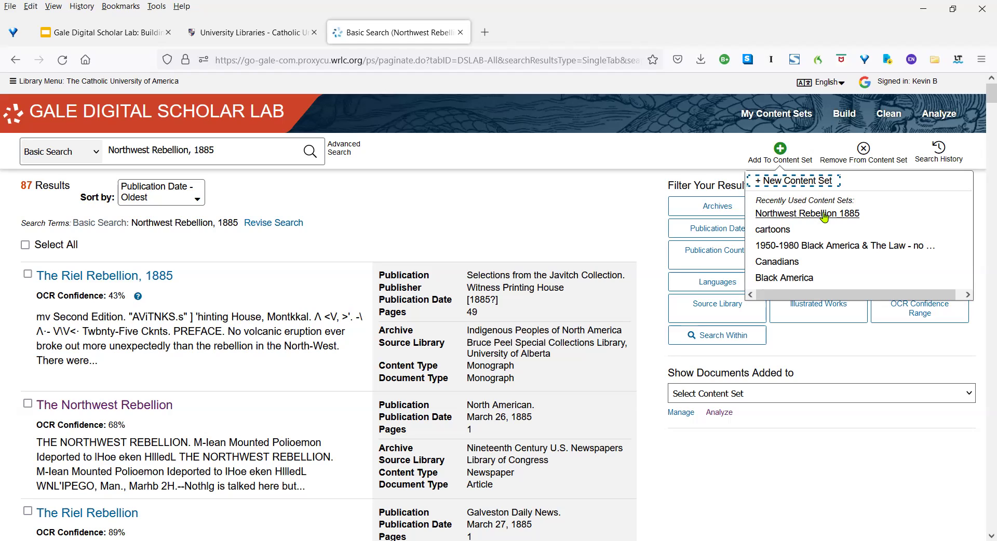
pyautogui.click(802, 183)
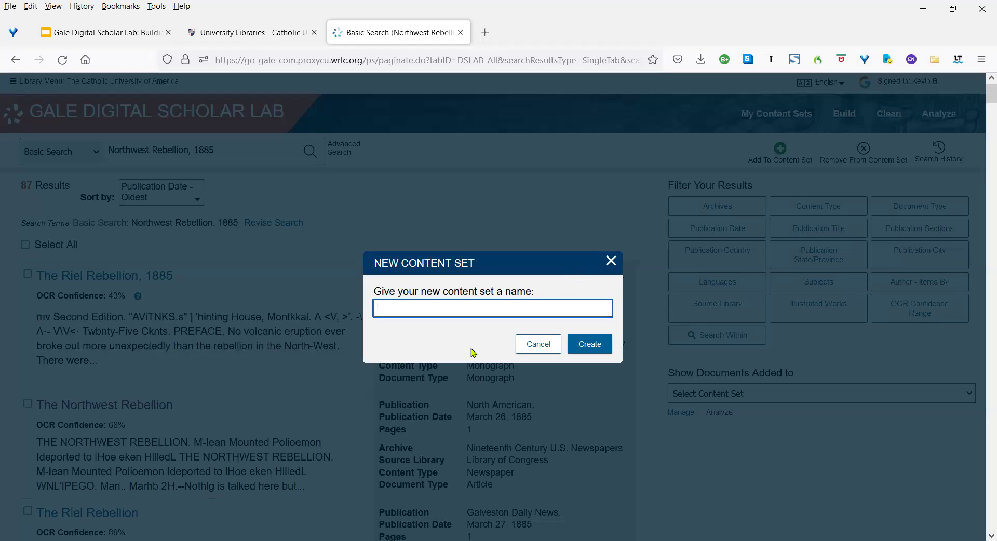
pyautogui.write('Northwest Rebel')
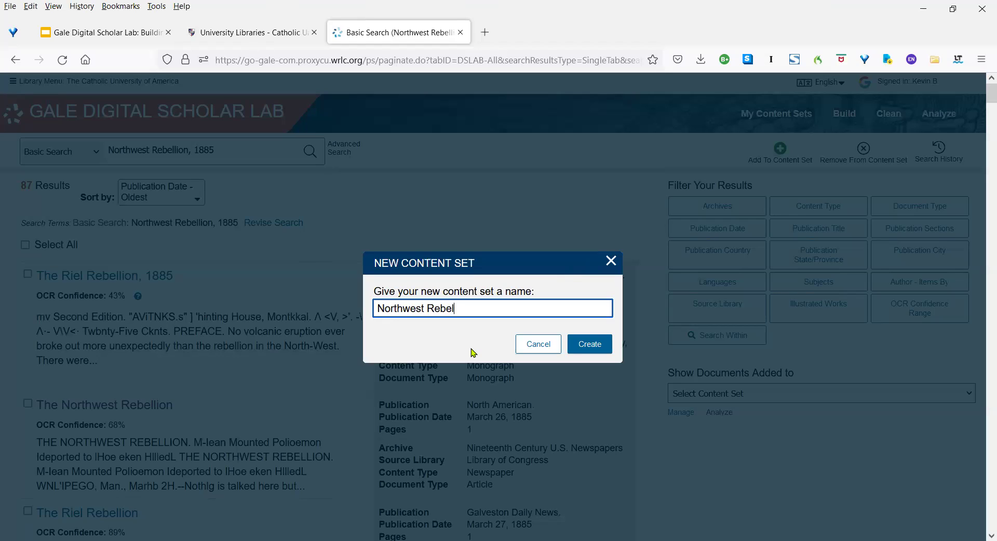
pyautogui.write('lion 1885 redone')
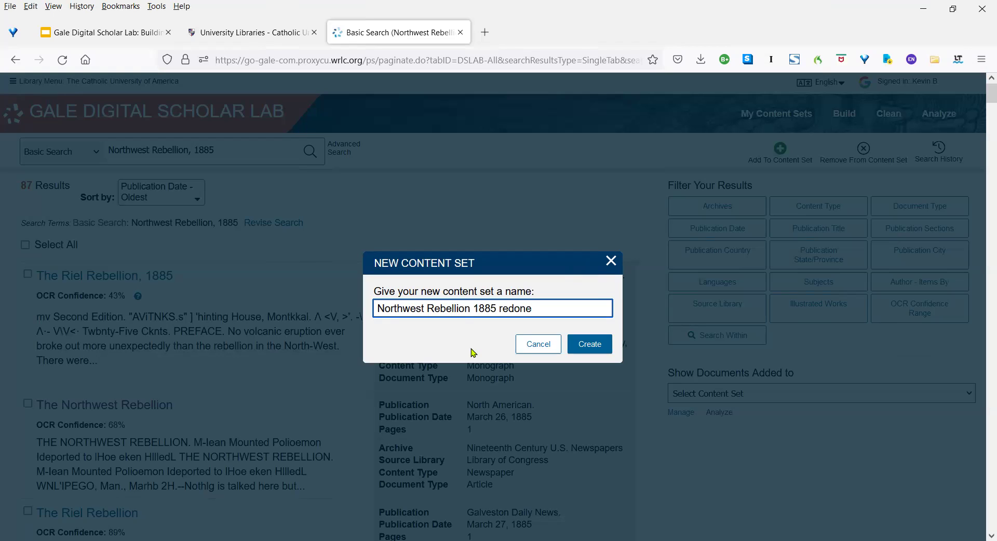
pyautogui.click(586, 347)
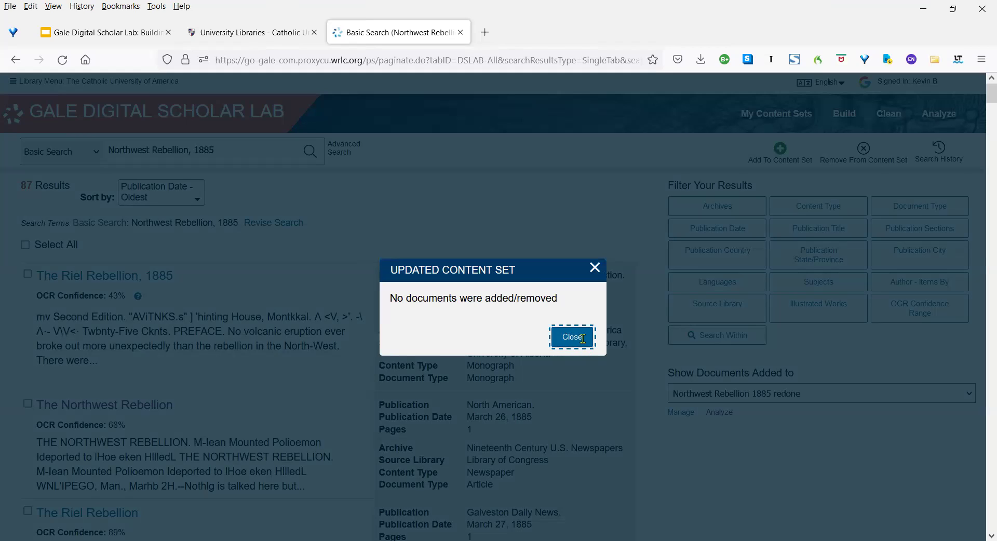
pyautogui.click(583, 343)
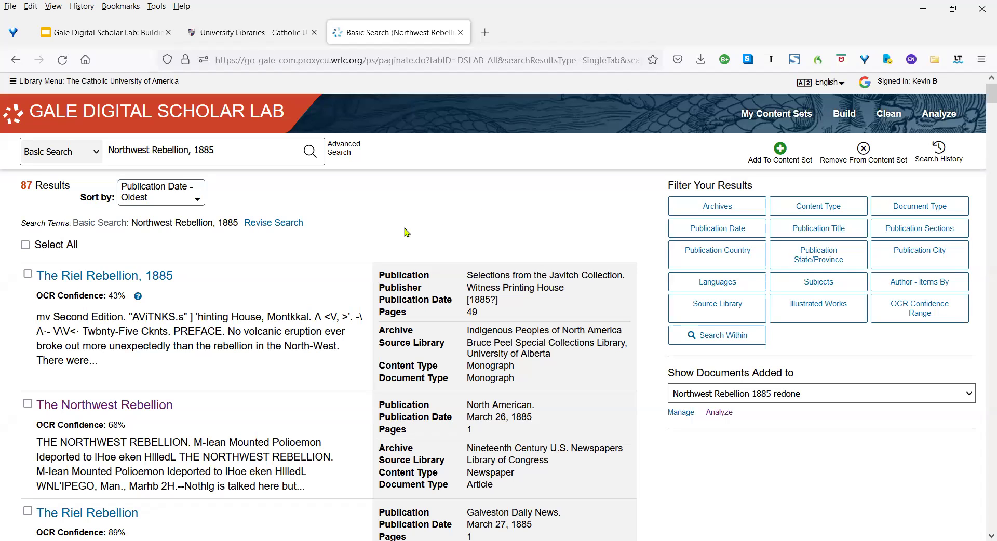
# - Select all results of the "Northwest Rebellion, 1885" search and add them to the content set "Northwest Rebellion 1885 redone"
pyautogui.click(25, 248)
pyautogui.click(784, 151)
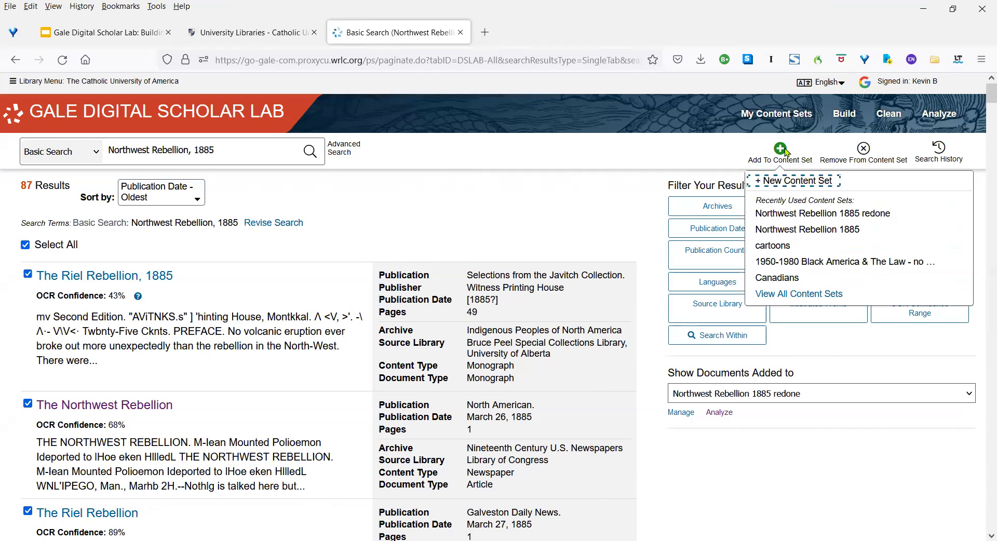
pyautogui.click(849, 215)
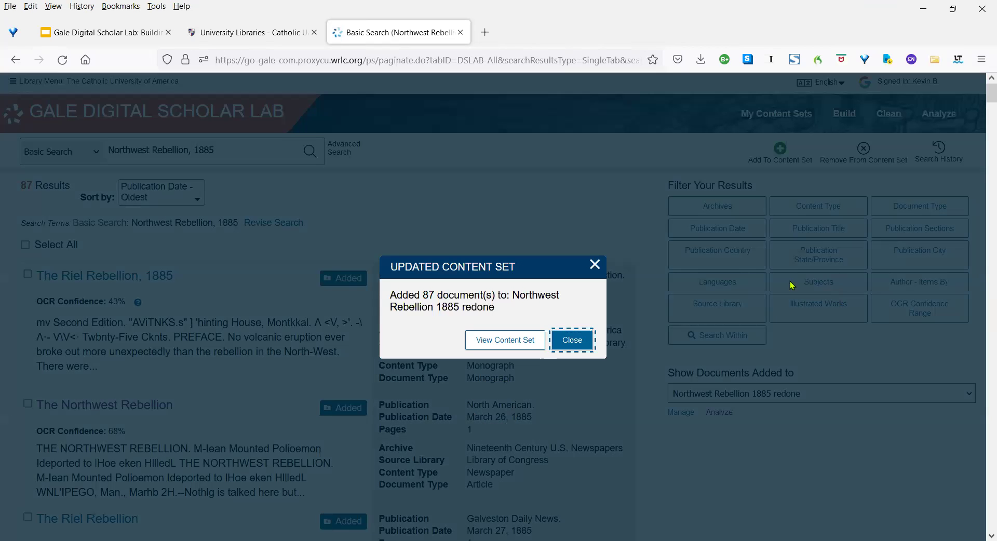
pyautogui.click(571, 341)
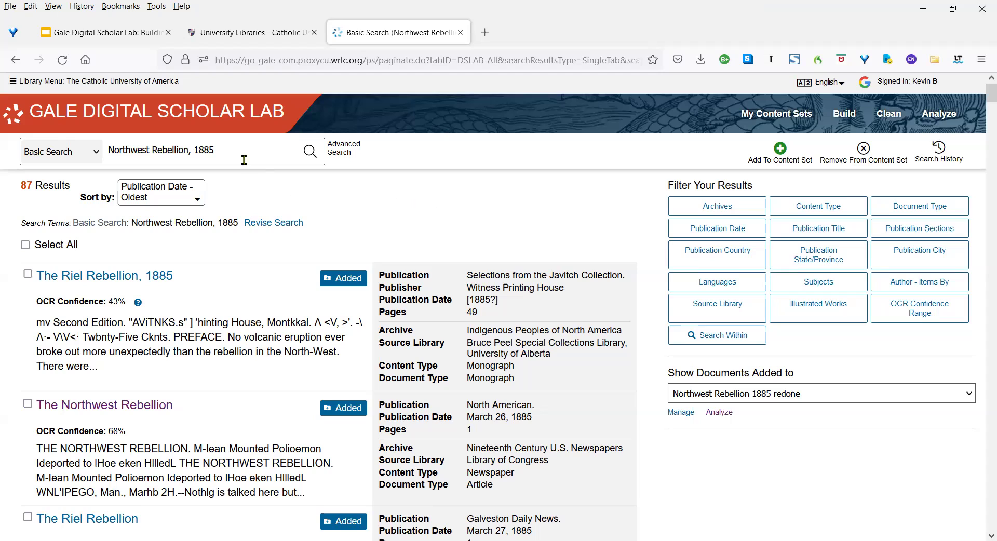
# - Broaden the basic search by removing the year from the term, and search for "Northwest Rebellion"
pyautogui.click(228, 152)
pyautogui.press('BackSpace')
pyautogui.press('BackSpace')
pyautogui.press('BackSpace')
pyautogui.press('BackSpace')
pyautogui.press('BackSpace')
pyautogui.press('BackSpace')
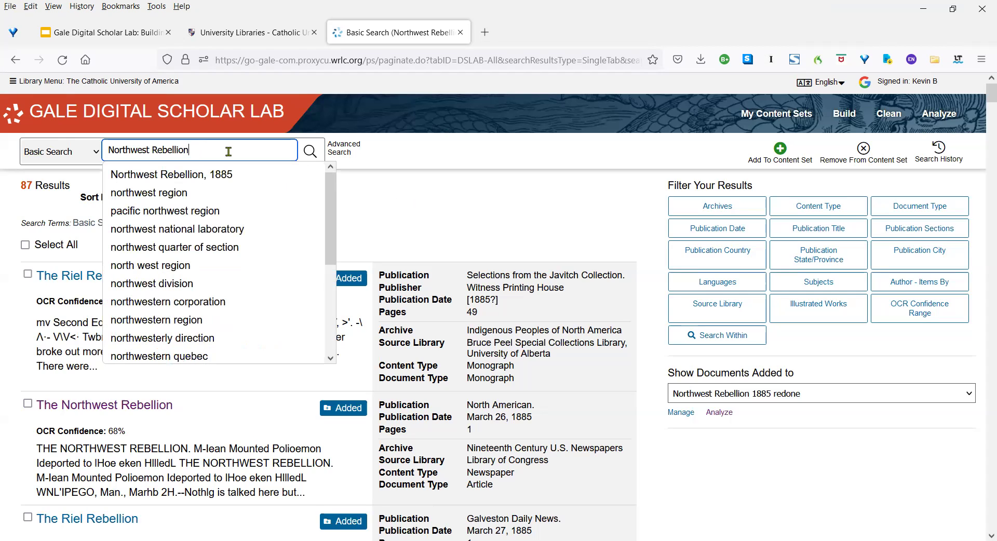
pyautogui.press('Return')
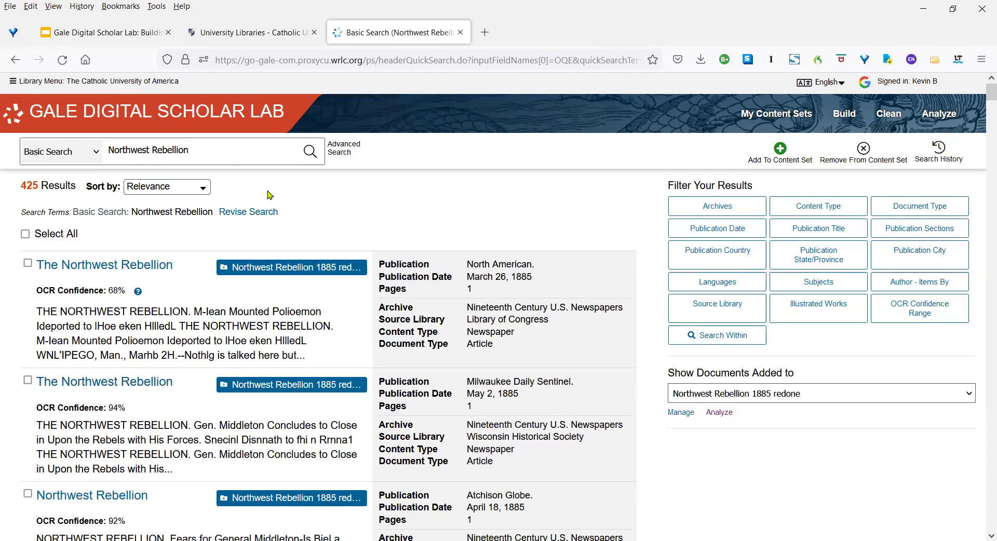
# - Select all results of the "Northwest Rebellion" search, across all pages, and add them to the content set "Northwest Rebellion 1885 redone"
pyautogui.click(25, 234)
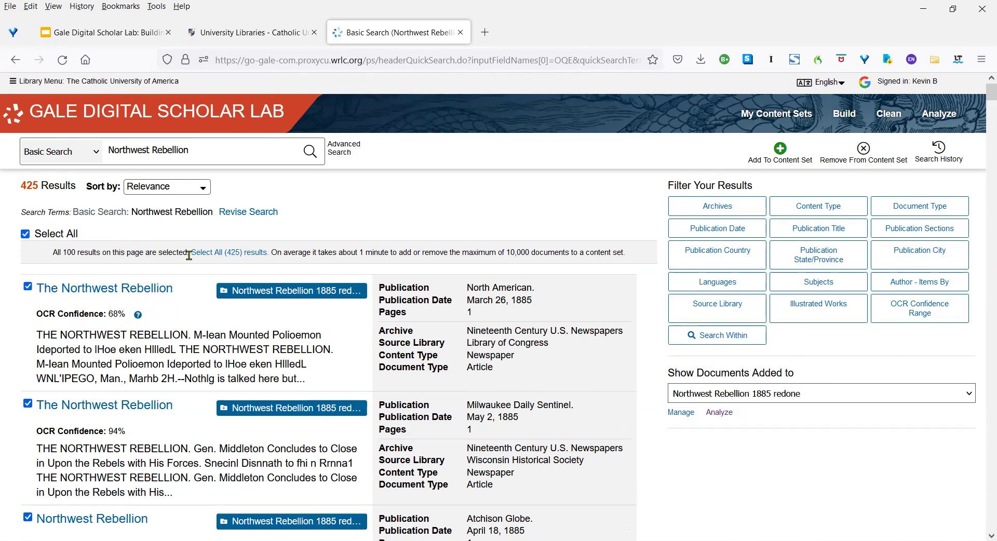
pyautogui.click(211, 253)
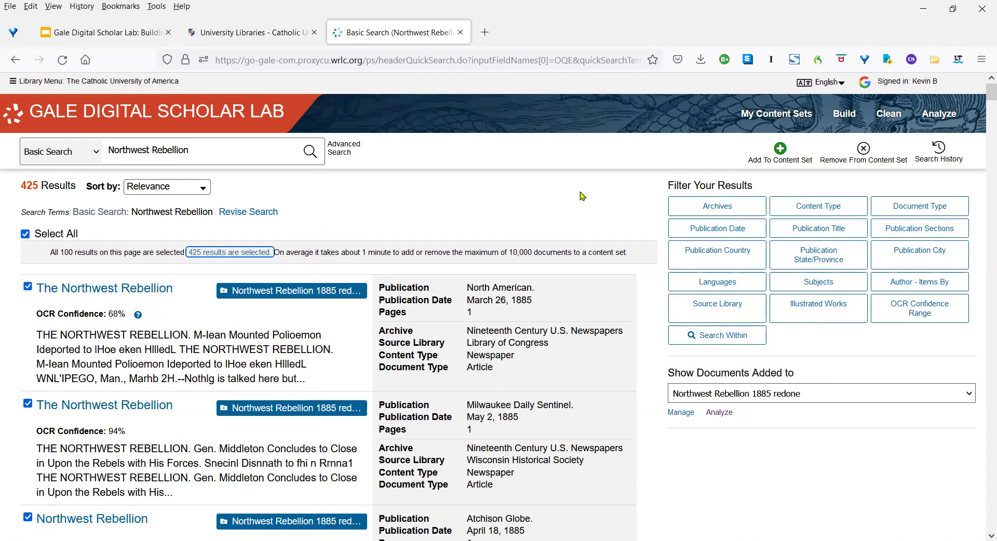
pyautogui.click(780, 150)
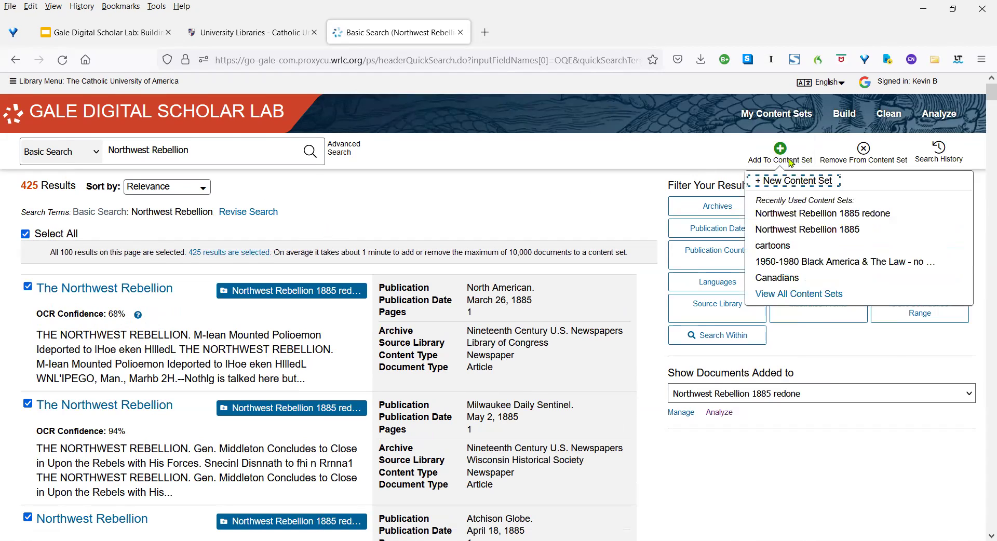
pyautogui.click(805, 213)
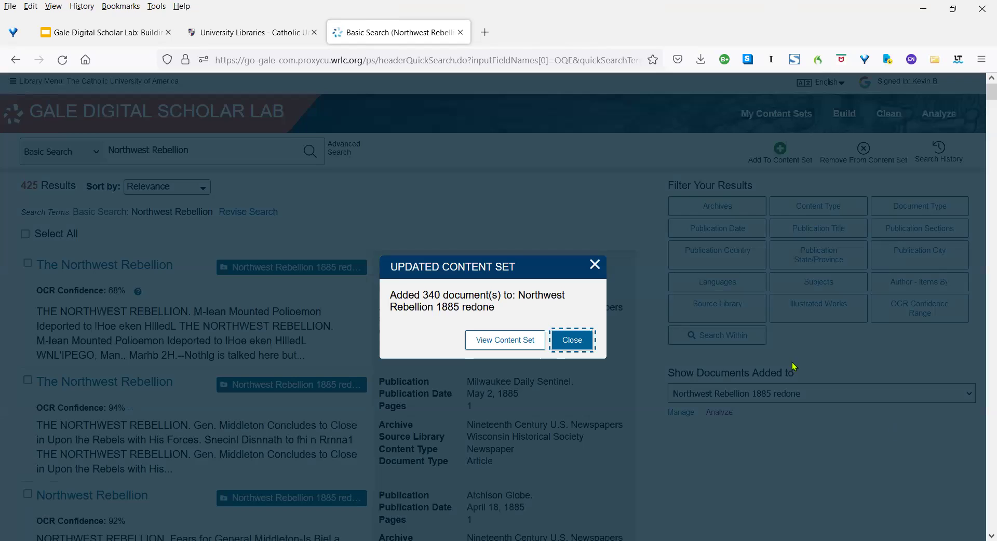
pyautogui.click(569, 345)
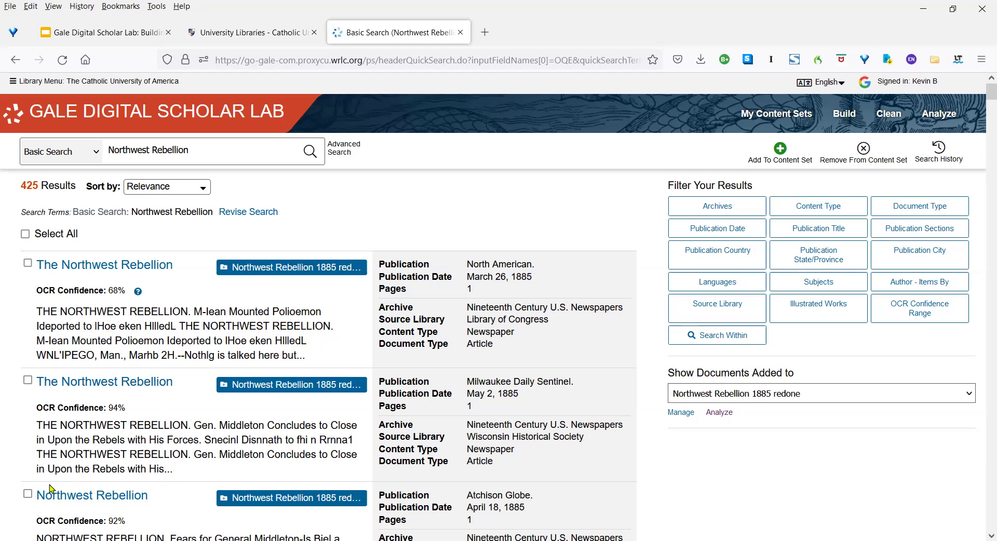
# - Remove the "Northwest Rebellion" search results from the content set "Northwest Rebellion 1885 redone"
pyautogui.click(28, 494)
pyautogui.click(859, 157)
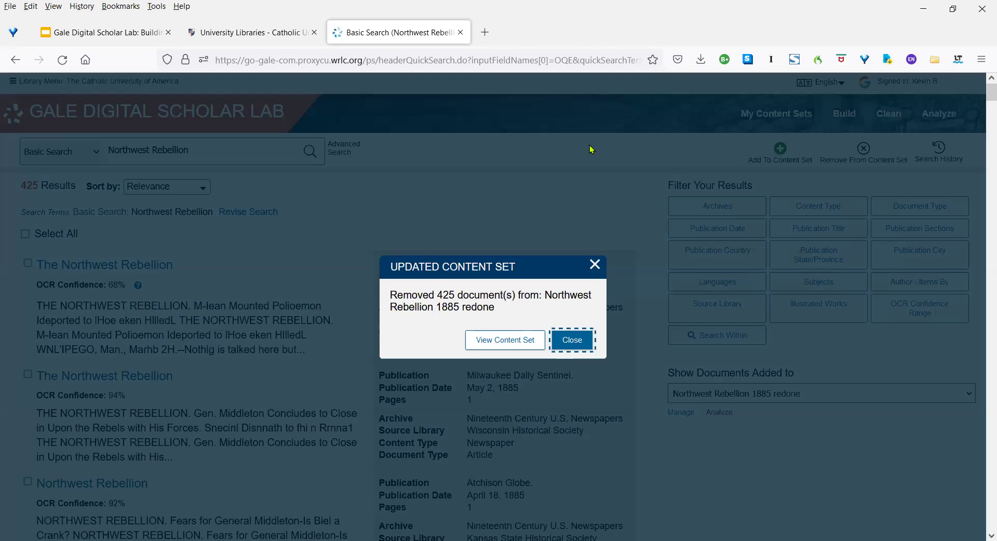
pyautogui.click(573, 344)
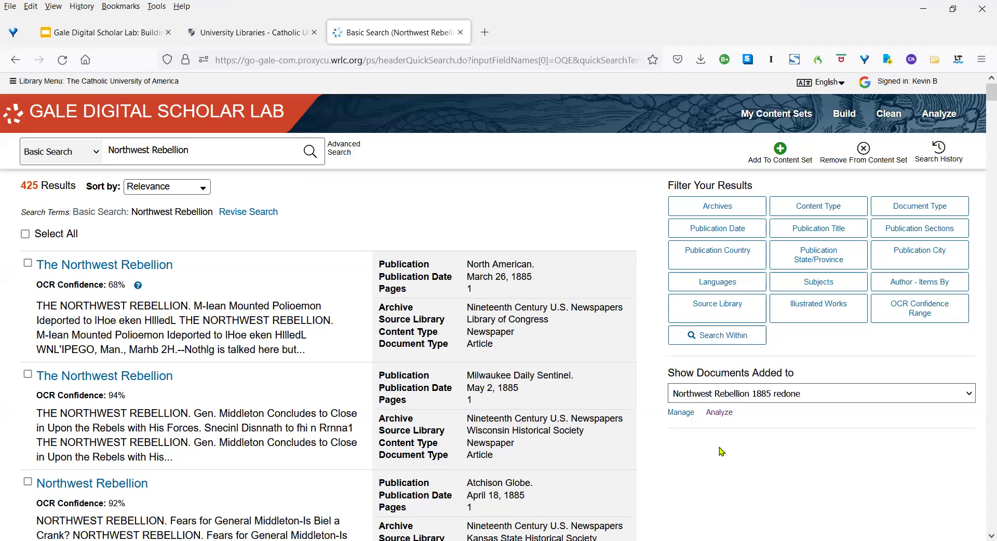
# - Check the search results, and review the saved sets and their document counts on the My Content Sets page
pyautogui.scroll(-8, 982, 216)
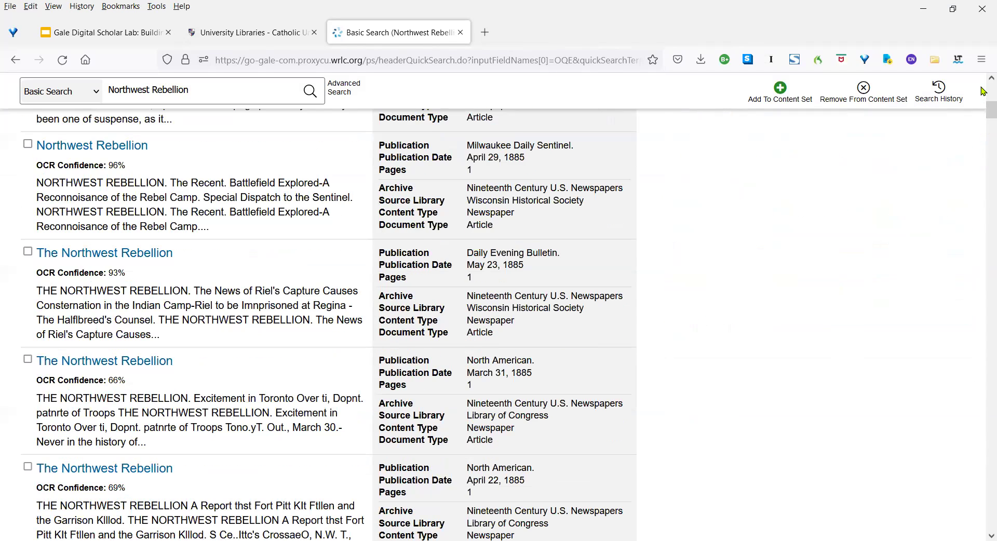
pyautogui.scroll(10, 983, 91)
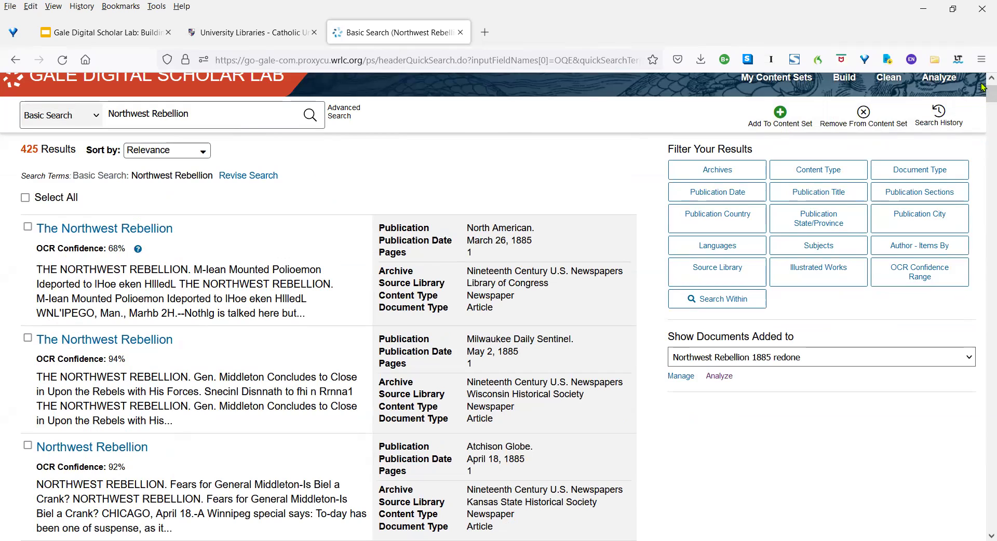
pyautogui.scroll(1, 981, 83)
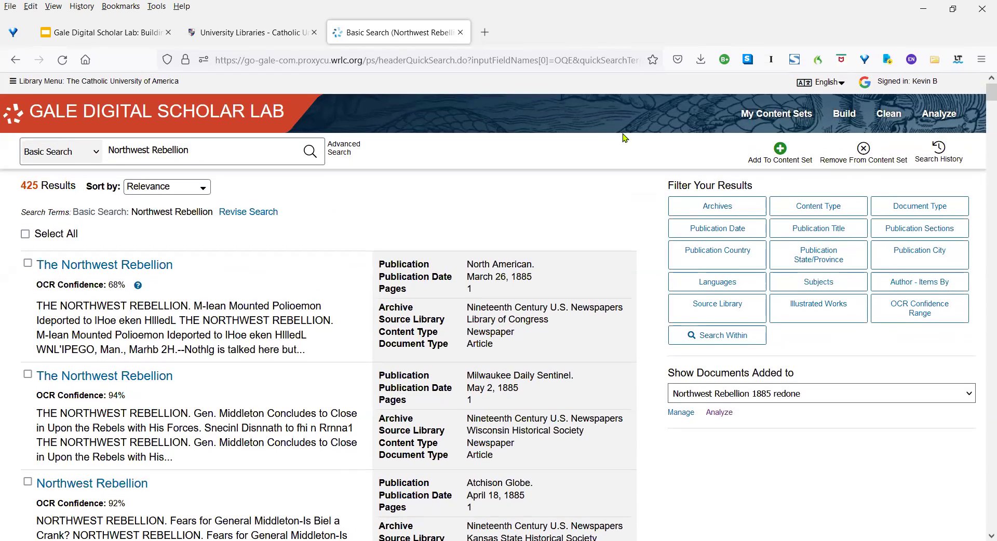
pyautogui.click(776, 116)
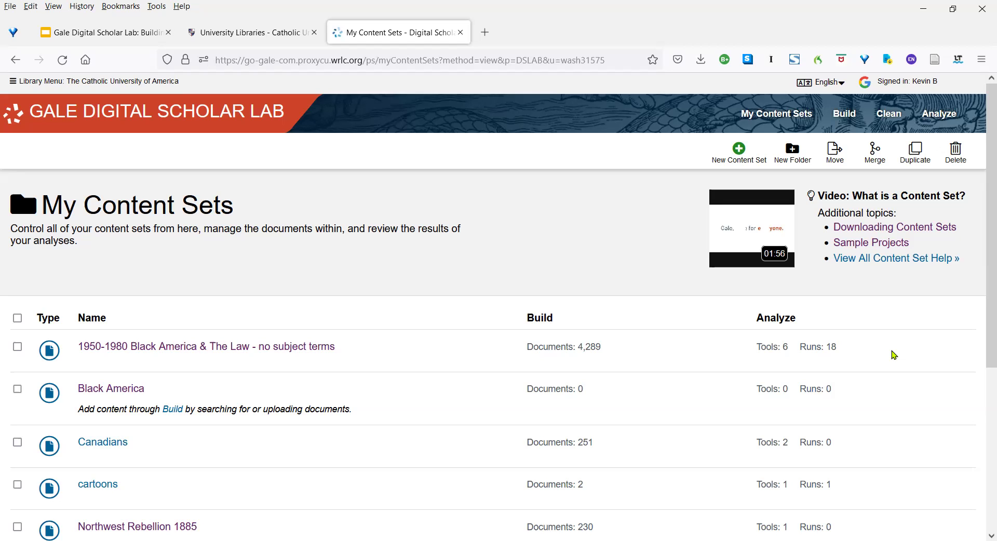
pyautogui.click(983, 513)
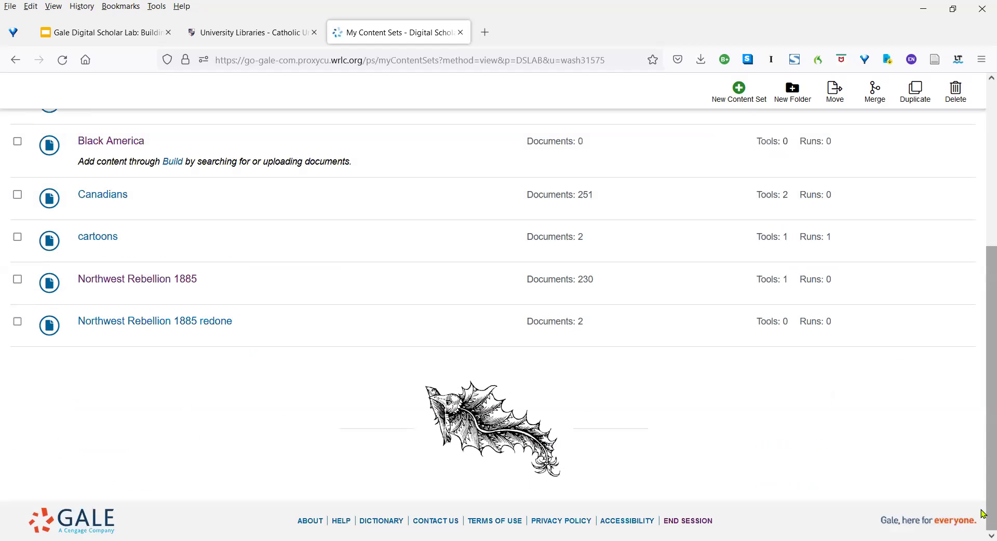
pyautogui.scroll(3, 982, 431)
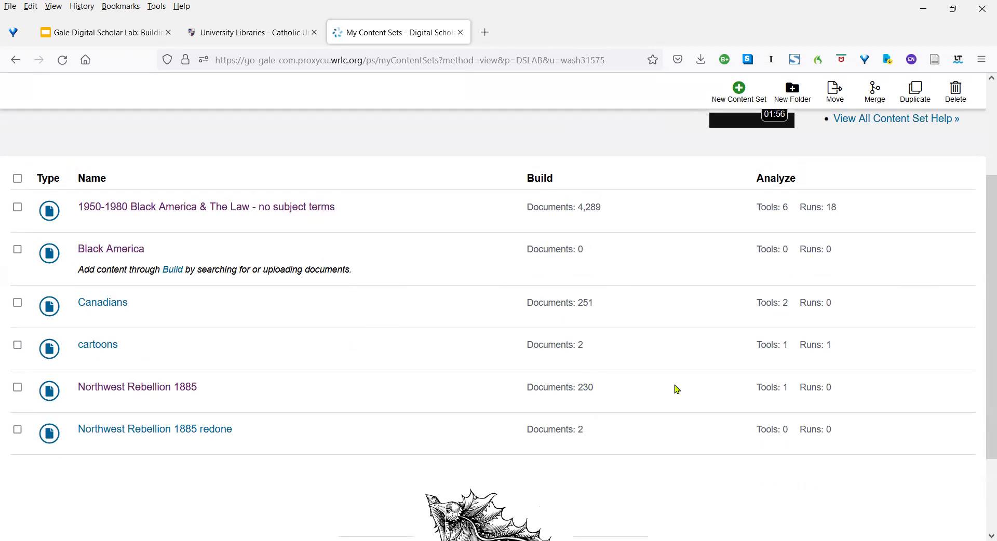
pyautogui.moveTo(983, 382); pyautogui.dragTo(984, 274)
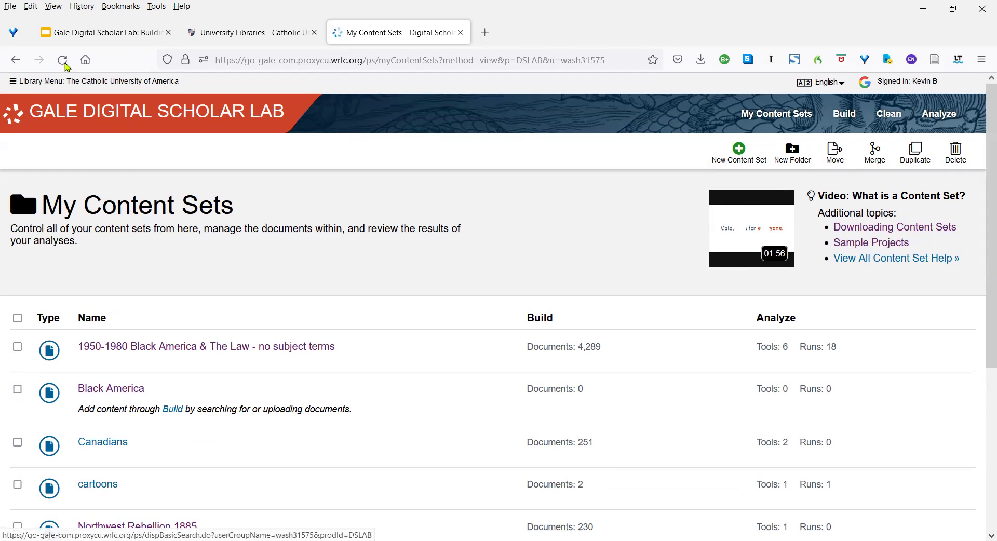
# - Return to the search results, open Advanced Search and look over its databases and search limiters
pyautogui.click(14, 60)
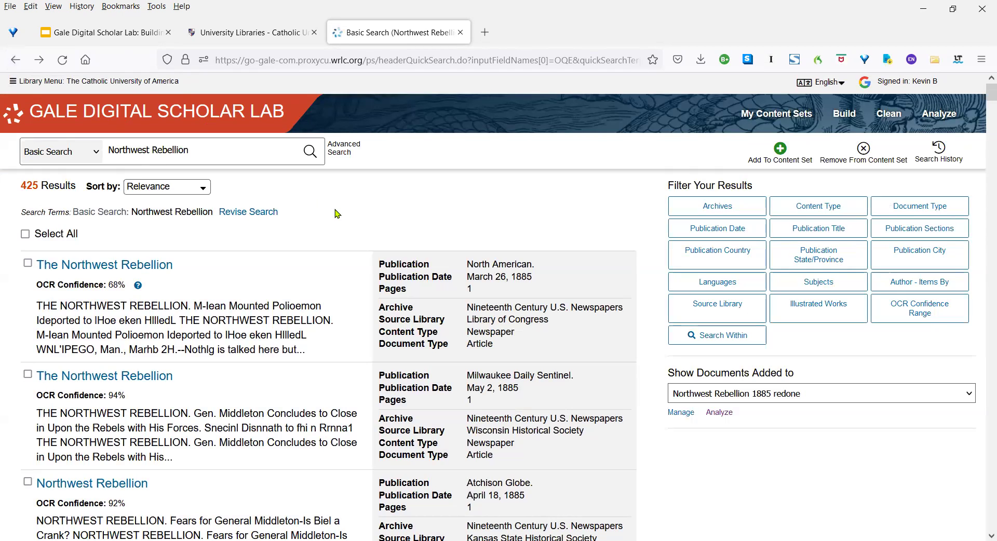
pyautogui.click(345, 149)
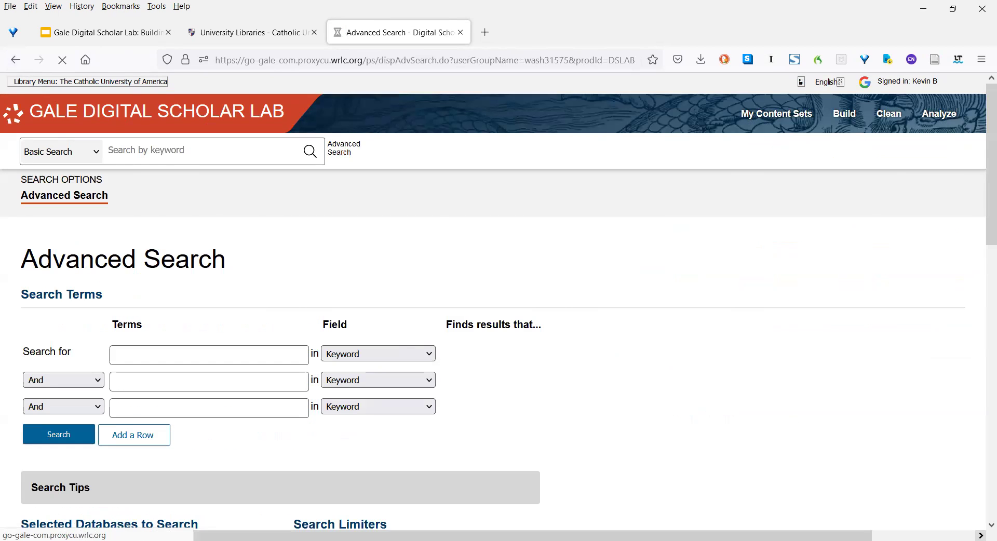
pyautogui.scroll(-8, 498, 311)
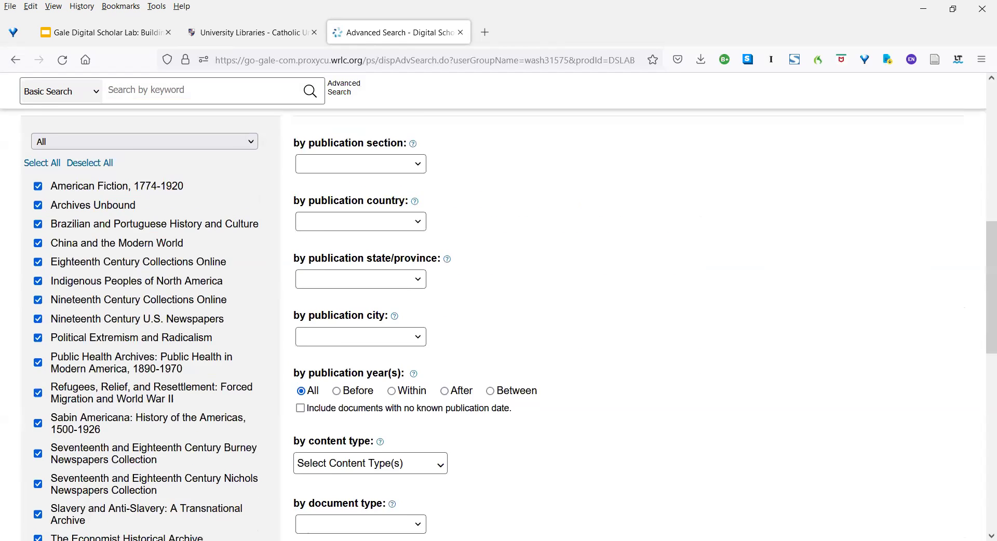
pyautogui.click(983, 387)
pyautogui.click(982, 222)
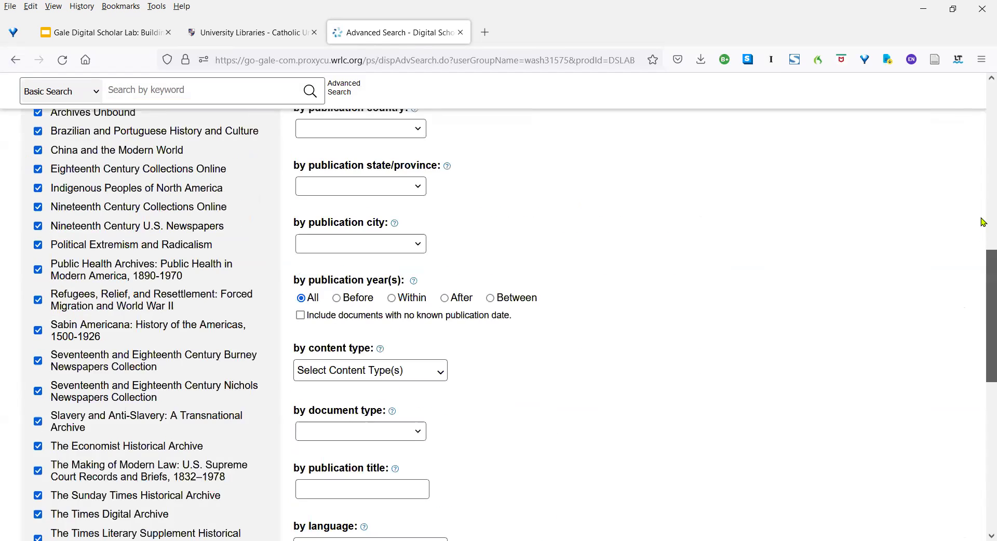
pyautogui.click(982, 221)
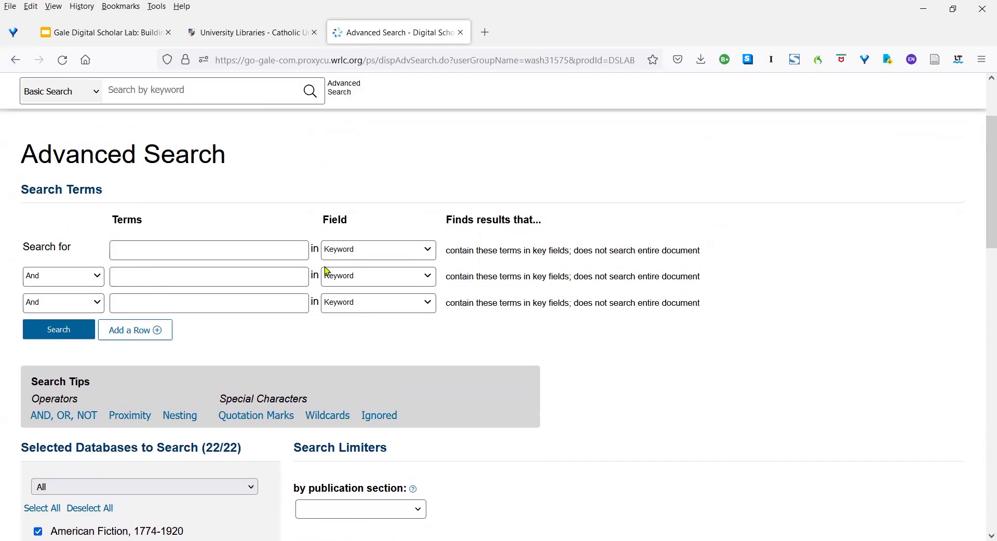
# - Run an advanced search for "riel rebellion" in the Subject field
pyautogui.click(271, 251)
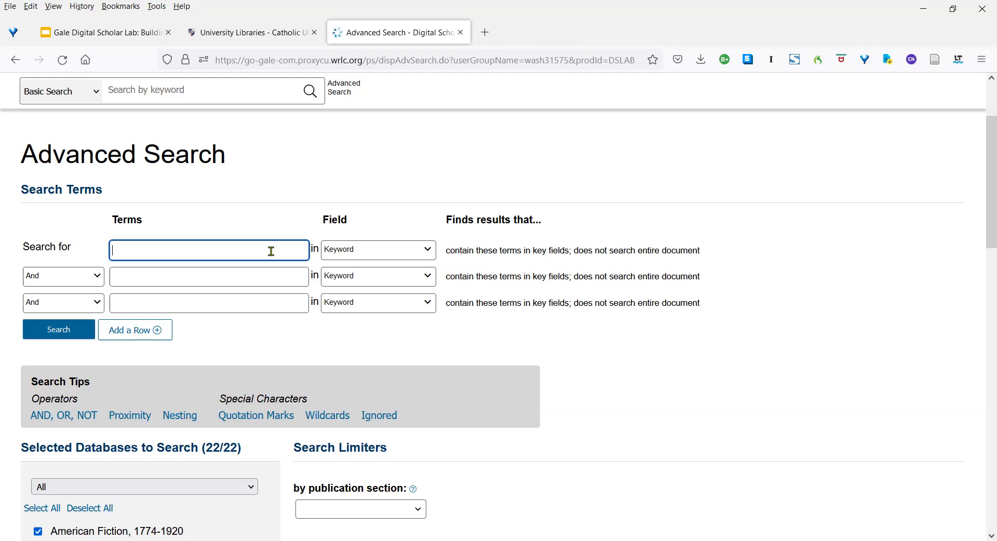
pyautogui.write('riel re')
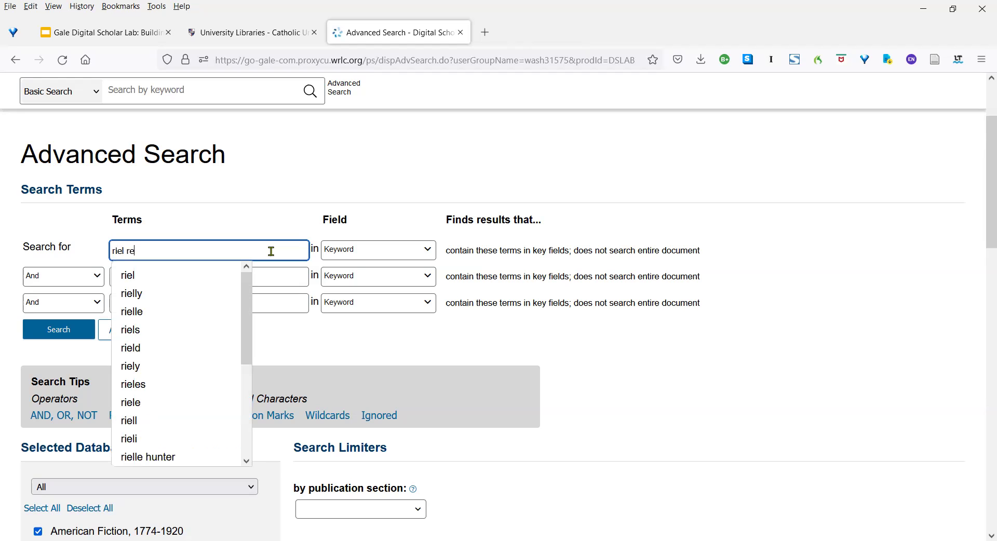
pyautogui.write('bellion')
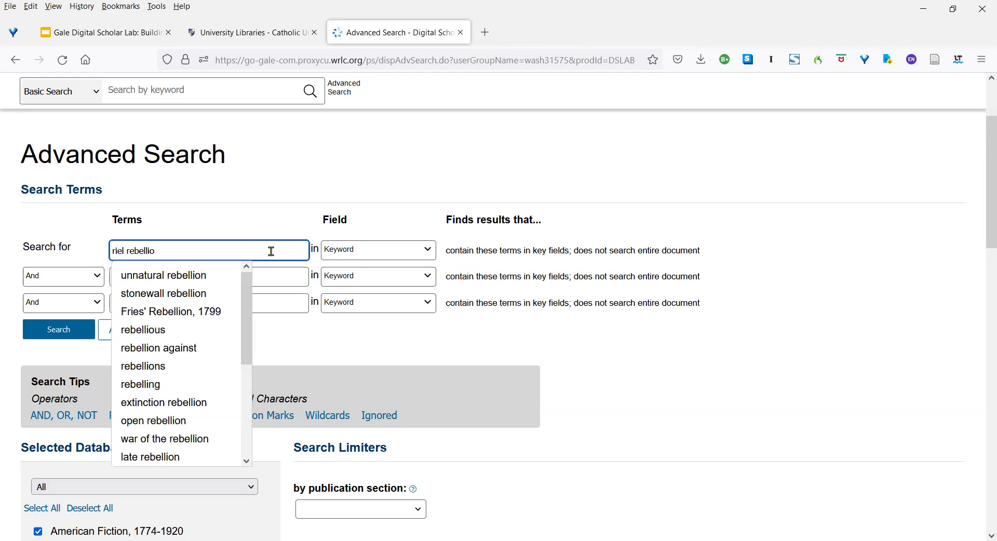
pyautogui.click(251, 211)
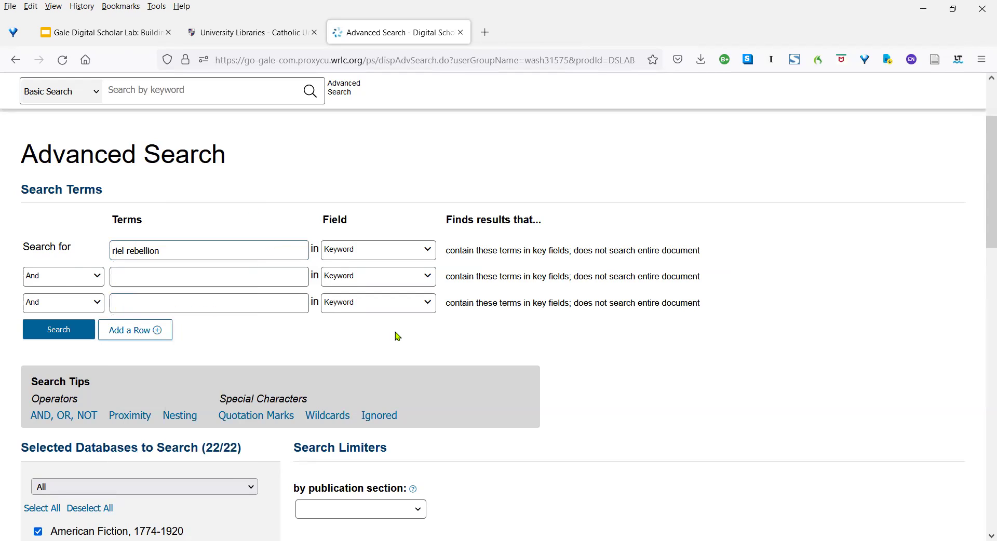
pyautogui.click(427, 251)
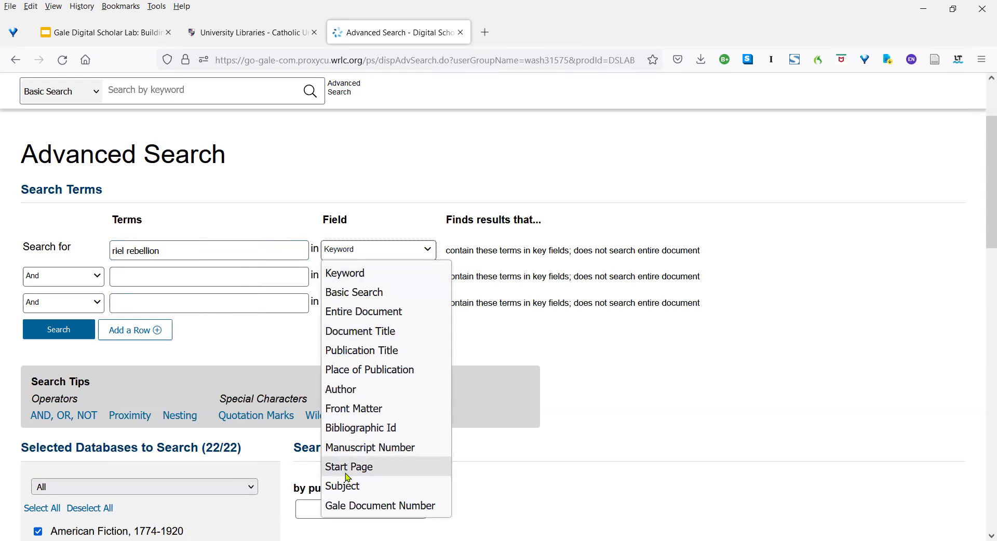
pyautogui.click(354, 487)
pyautogui.click(67, 331)
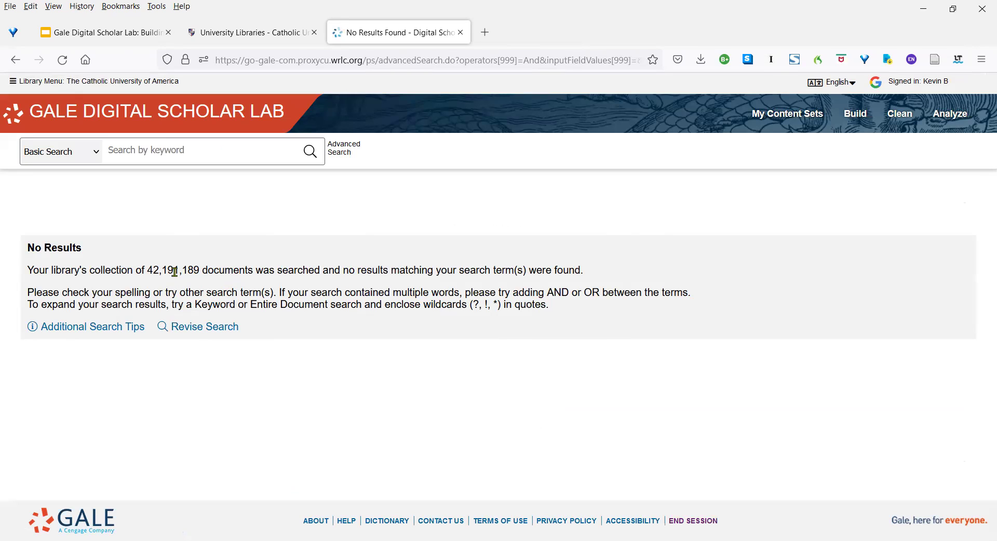
# - Return to the advanced search form and search for "riel rebellion" in the Keyword field instead
pyautogui.click(17, 62)
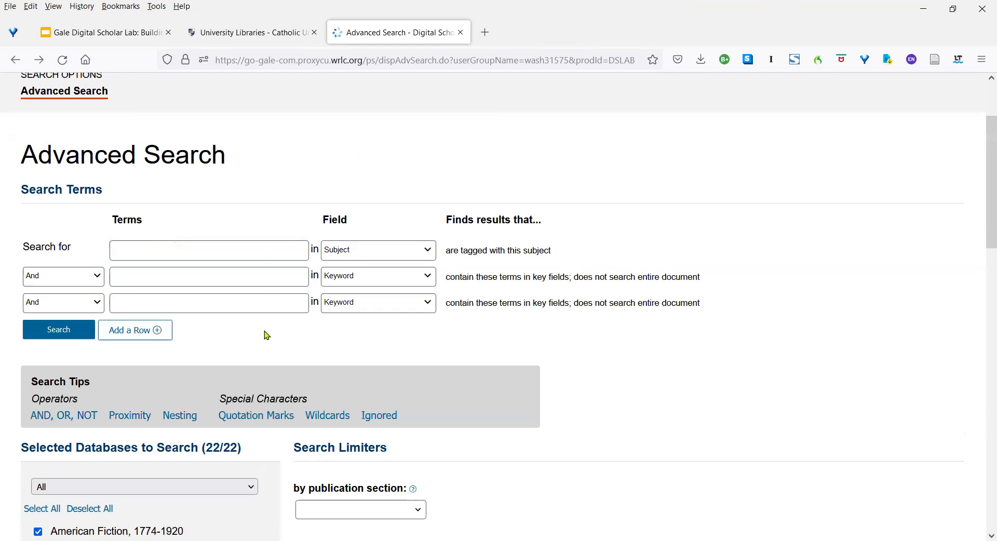
pyautogui.click(433, 255)
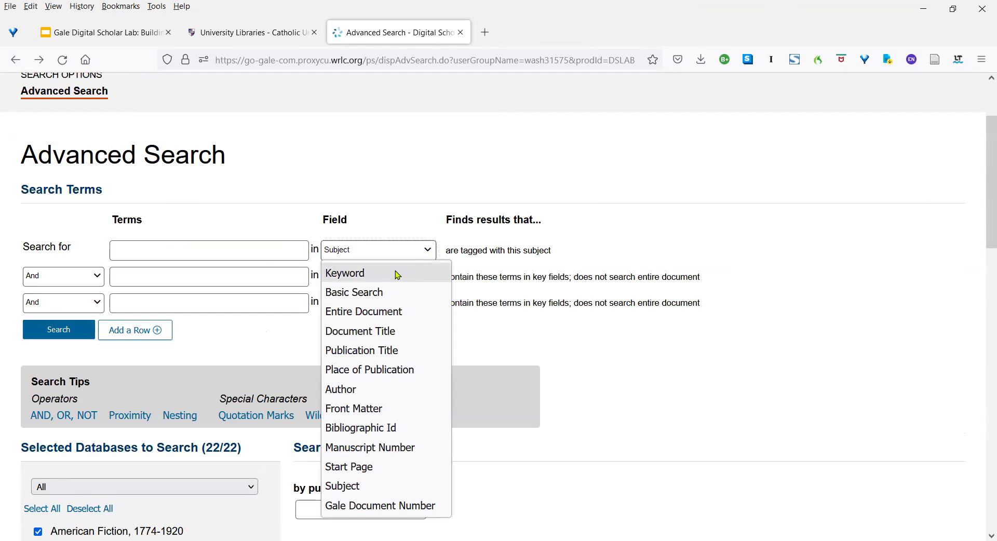
pyautogui.click(395, 273)
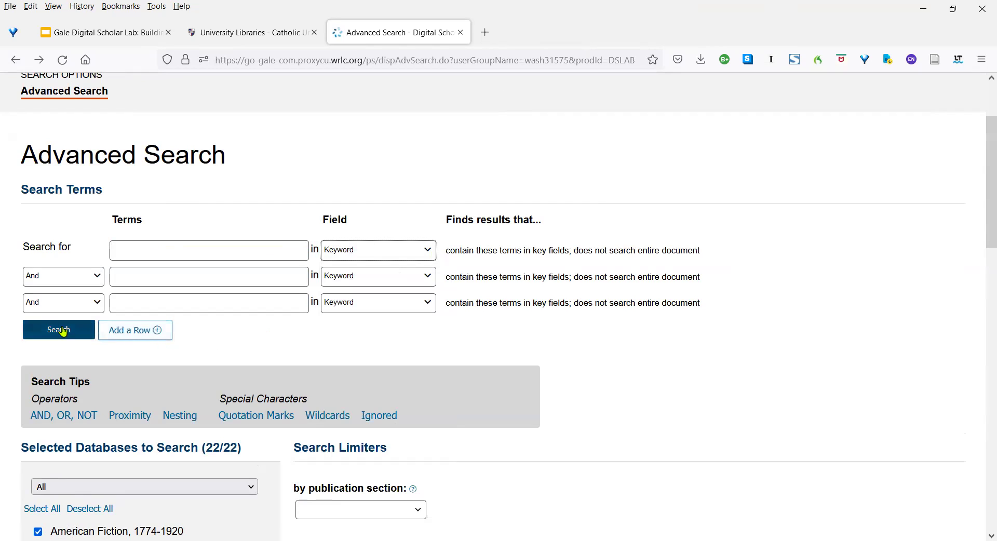
pyautogui.click(138, 248)
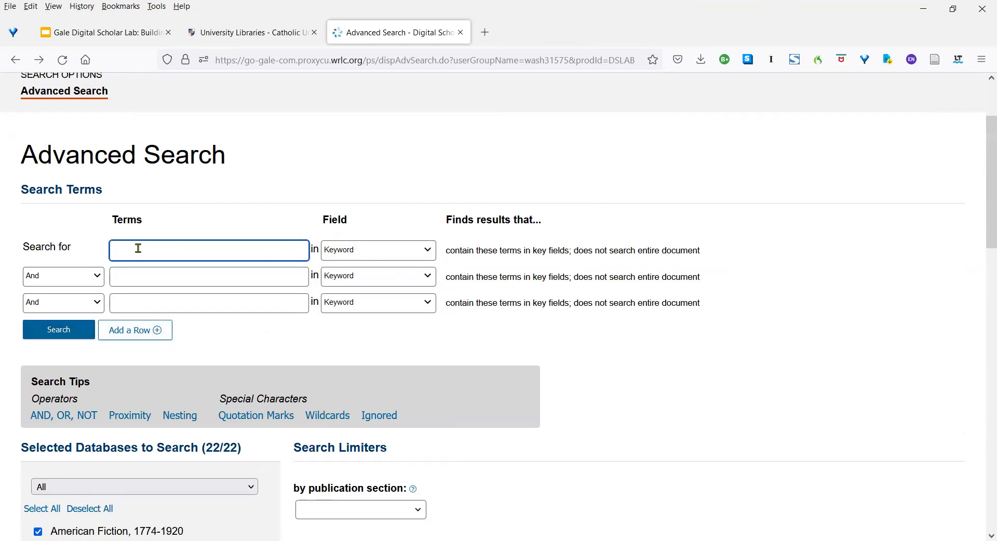
pyautogui.write('riel rebellion')
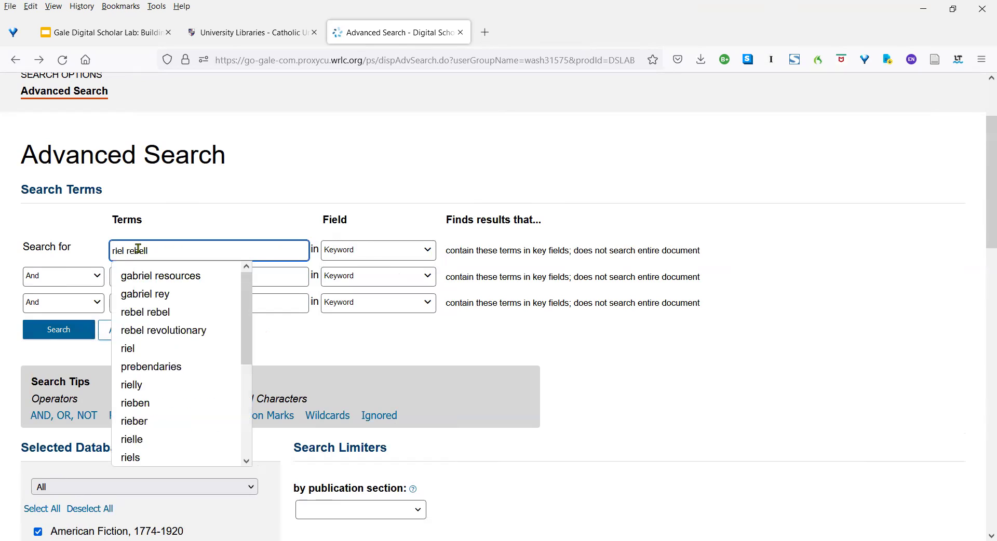
pyautogui.click(296, 349)
pyautogui.click(64, 331)
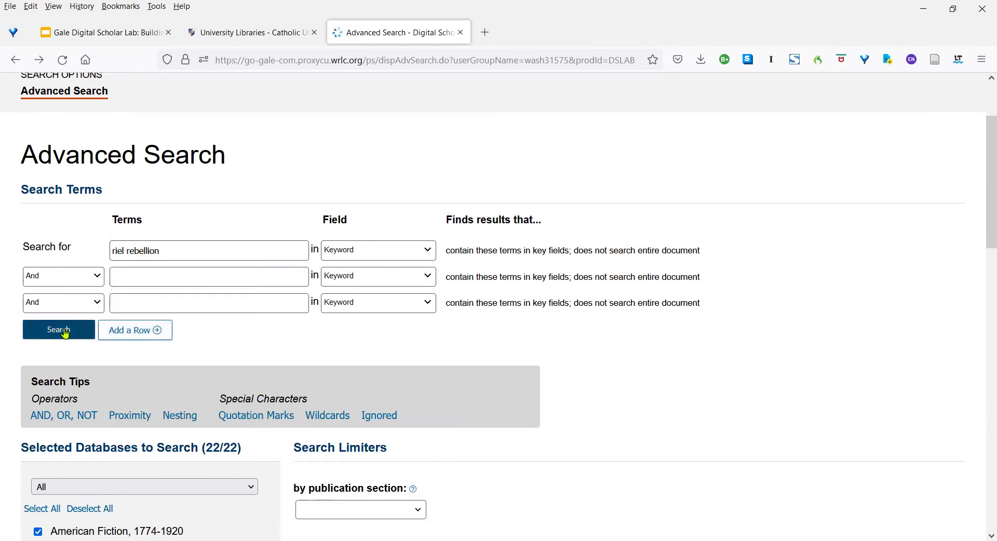
pyautogui.click(65, 332)
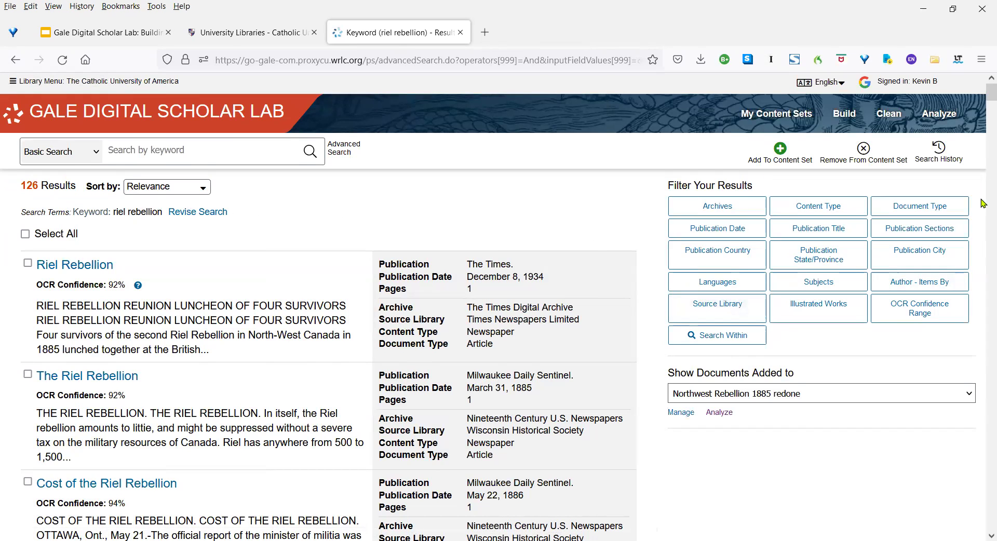
# - Look through the "riel rebellion" keyword results, examining titles, publications, dates and OCR confidence, and return to the beginning of the list
pyautogui.scroll(-10, 983, 203)
pyautogui.scroll(-8, 982, 203)
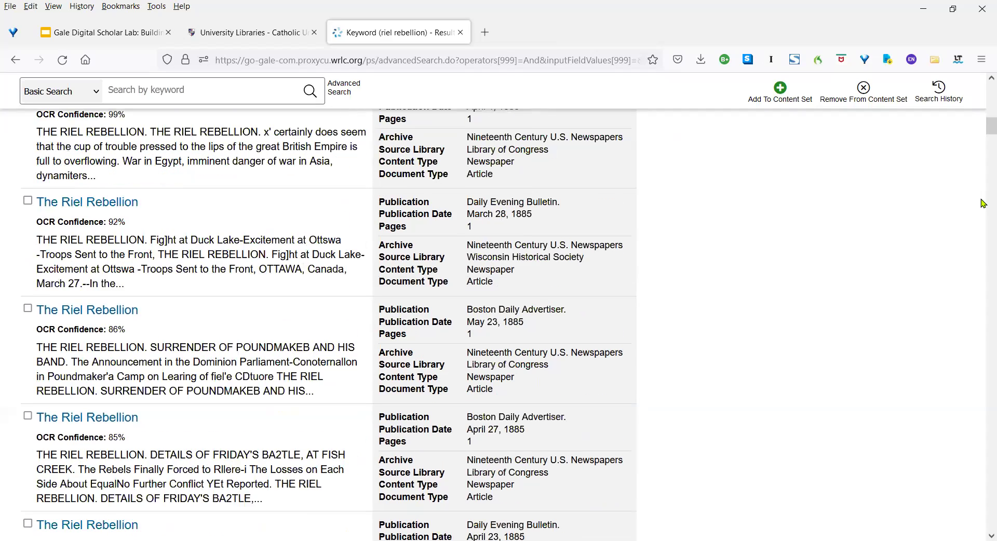
pyautogui.scroll(-8, 983, 203)
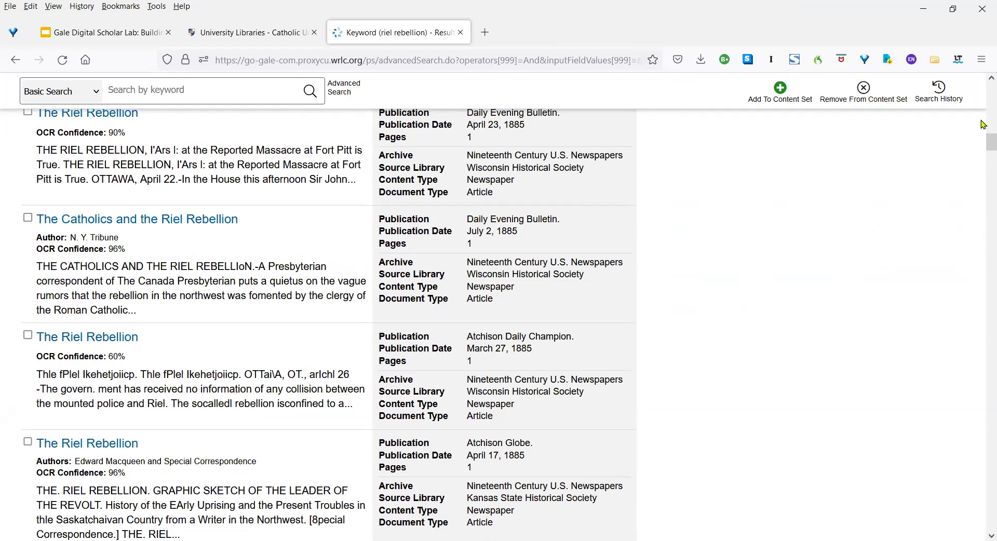
pyautogui.moveTo(983, 147); pyautogui.dragTo(982, 93)
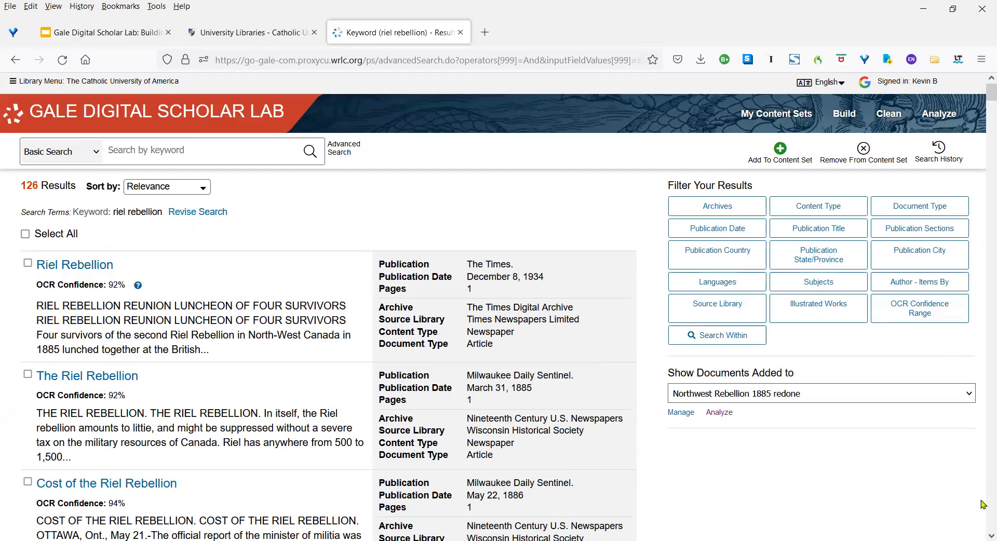
pyautogui.scroll(-20, 983, 503)
pyautogui.scroll(-20, 983, 504)
pyautogui.scroll(-20, 983, 503)
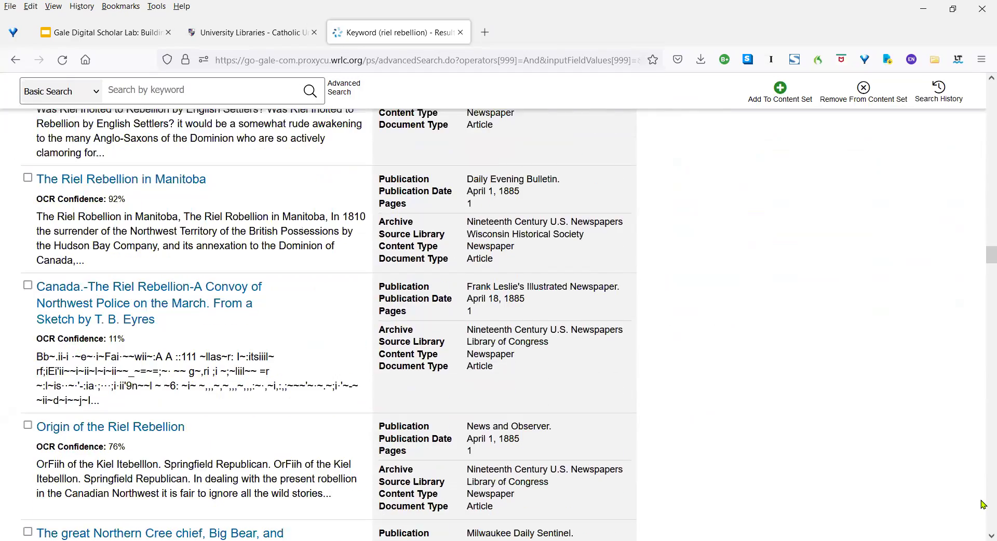
pyautogui.scroll(-20, 982, 504)
pyautogui.scroll(-20, 982, 504)
pyautogui.scroll(-20, 983, 504)
pyautogui.scroll(-20, 982, 504)
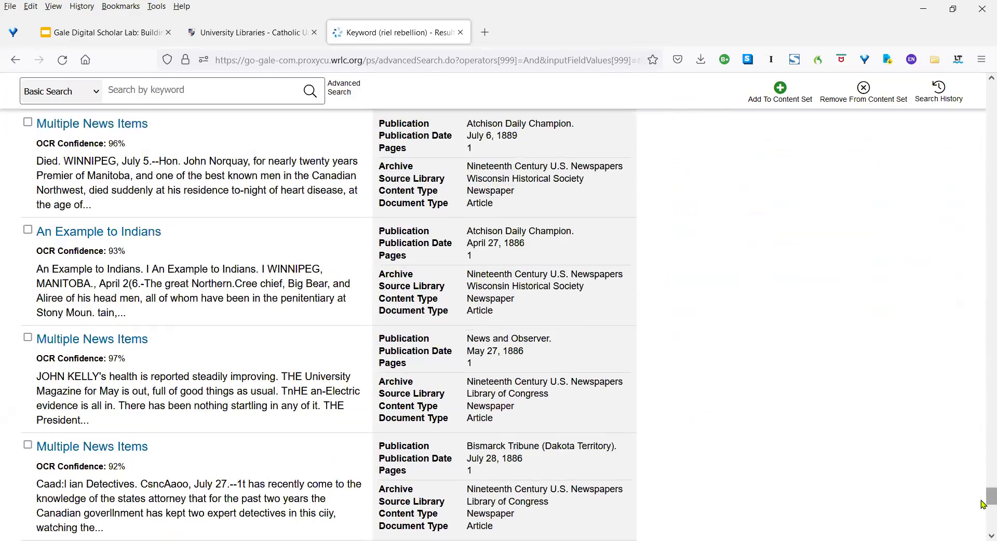
pyautogui.scroll(-10, 981, 521)
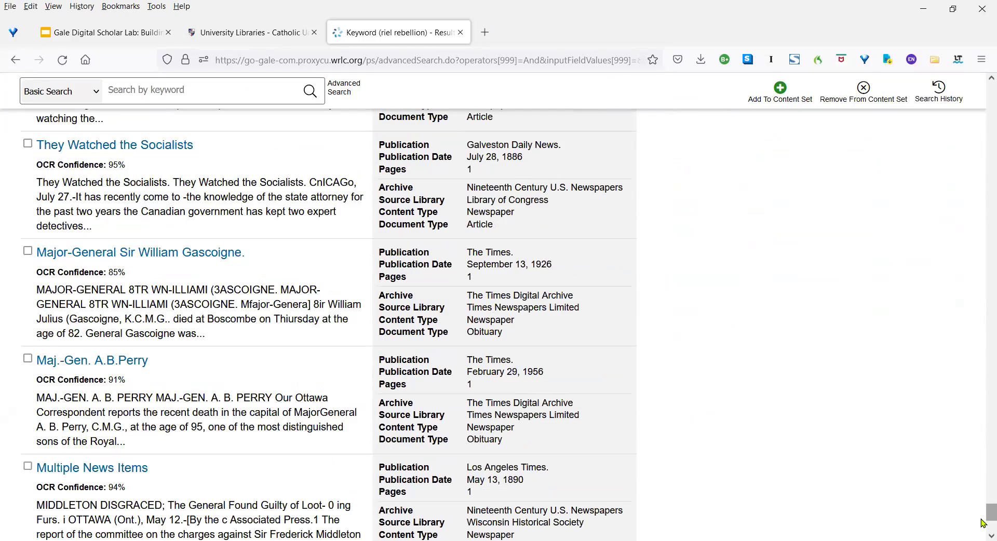
pyautogui.moveTo(982, 514); pyautogui.dragTo(983, 124)
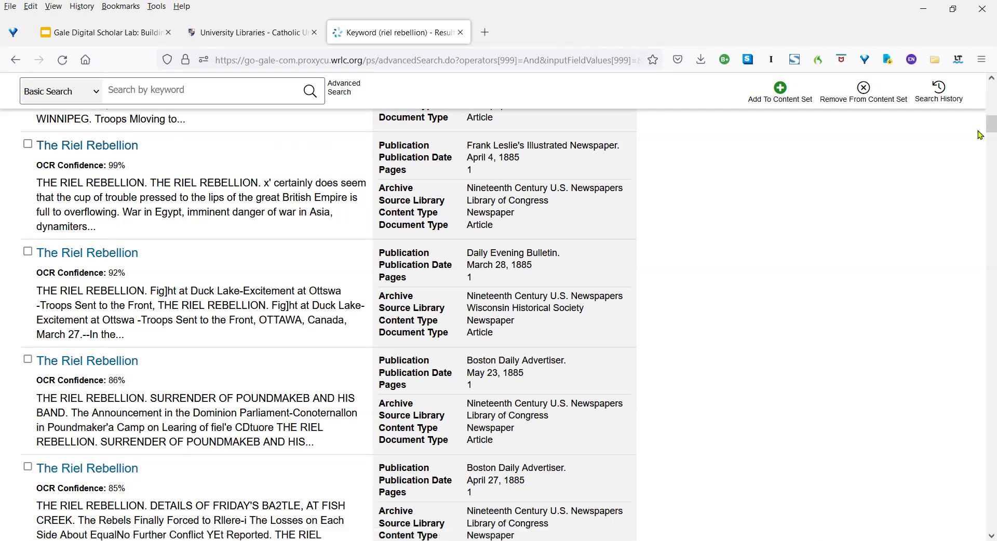
pyautogui.click(989, 79)
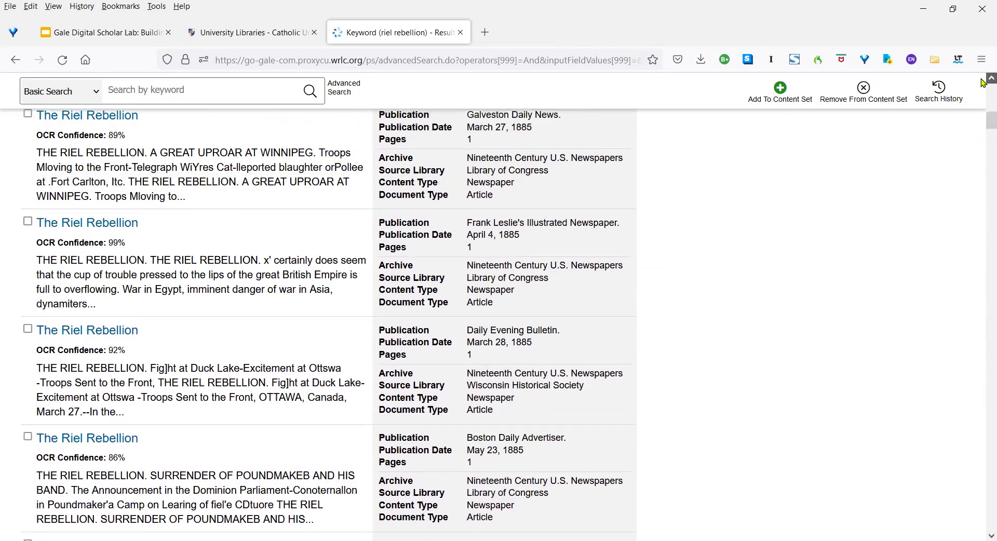
pyautogui.scroll(7, 983, 83)
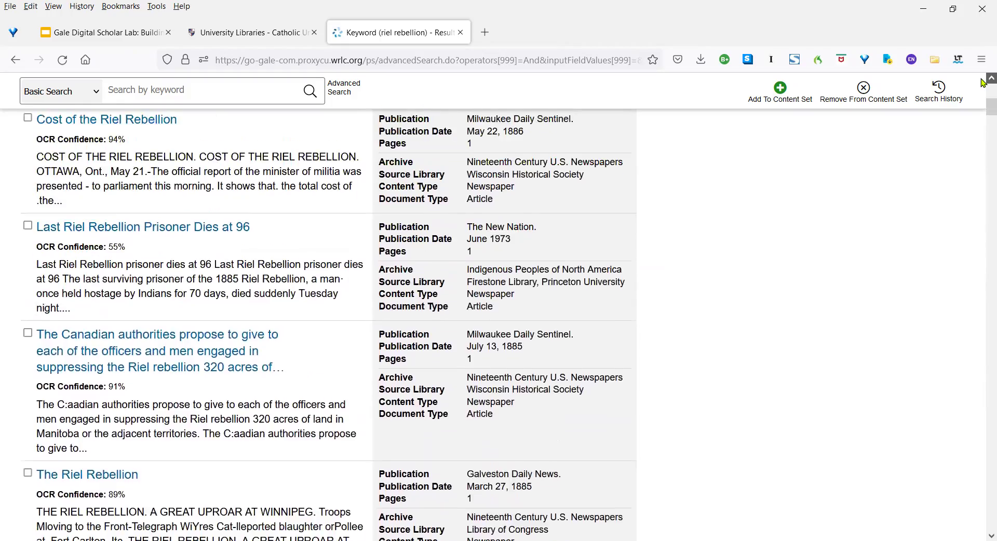
pyautogui.scroll(4, 982, 83)
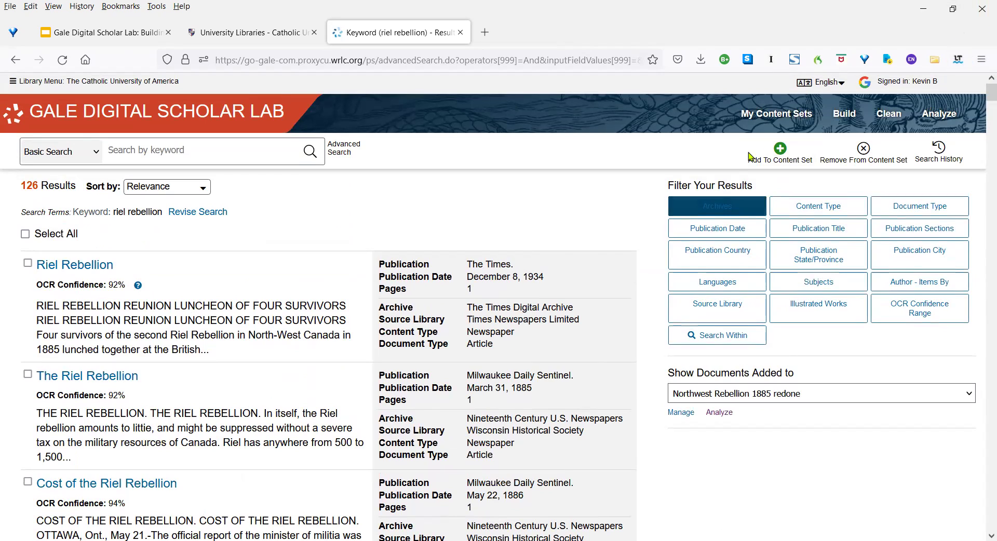
# - Open the content set "Northwest Rebellion 1885 redone" from My Content Sets and review its overview of timeframe, archives, source libraries and document types
pyautogui.click(776, 114)
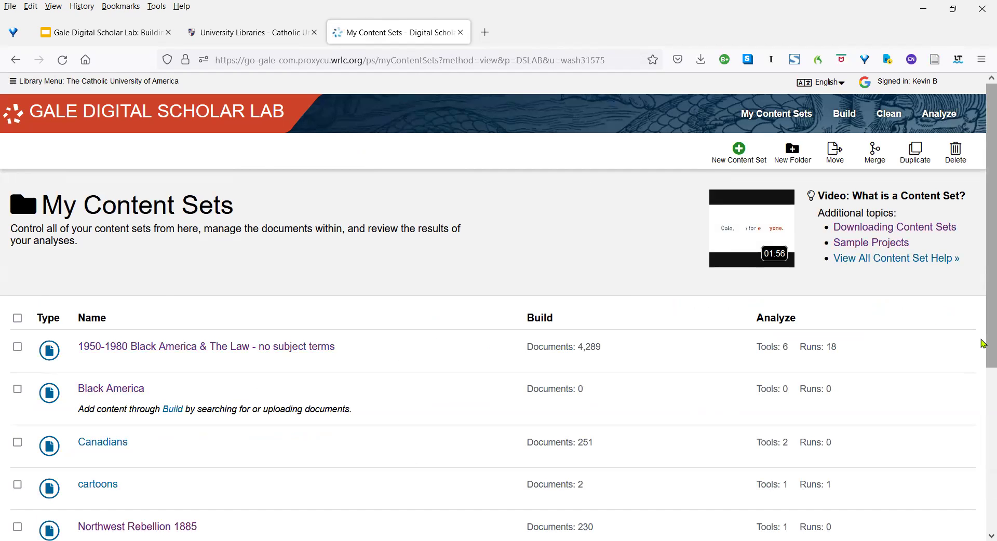
pyautogui.scroll(-4, 981, 344)
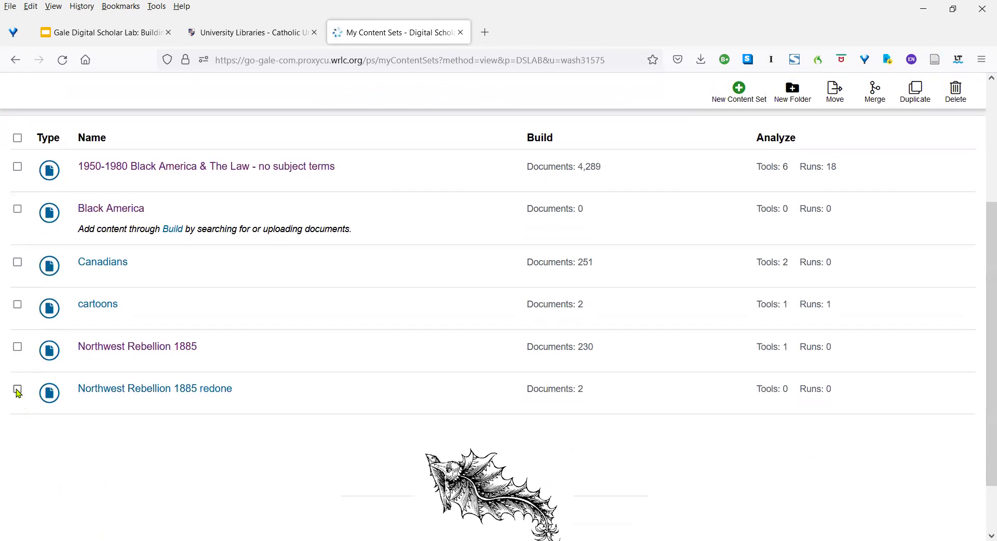
pyautogui.click(139, 393)
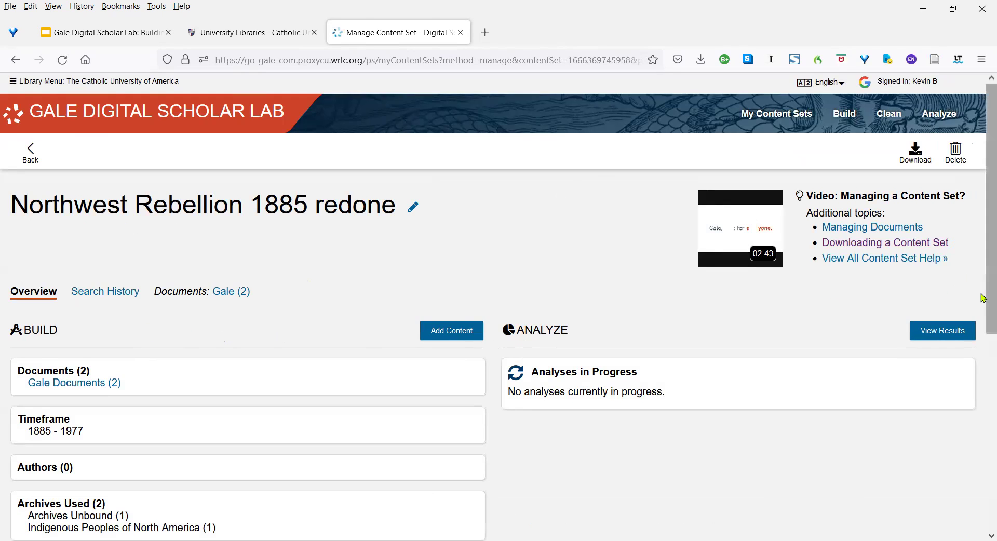
pyautogui.moveTo(983, 297); pyautogui.dragTo(983, 396)
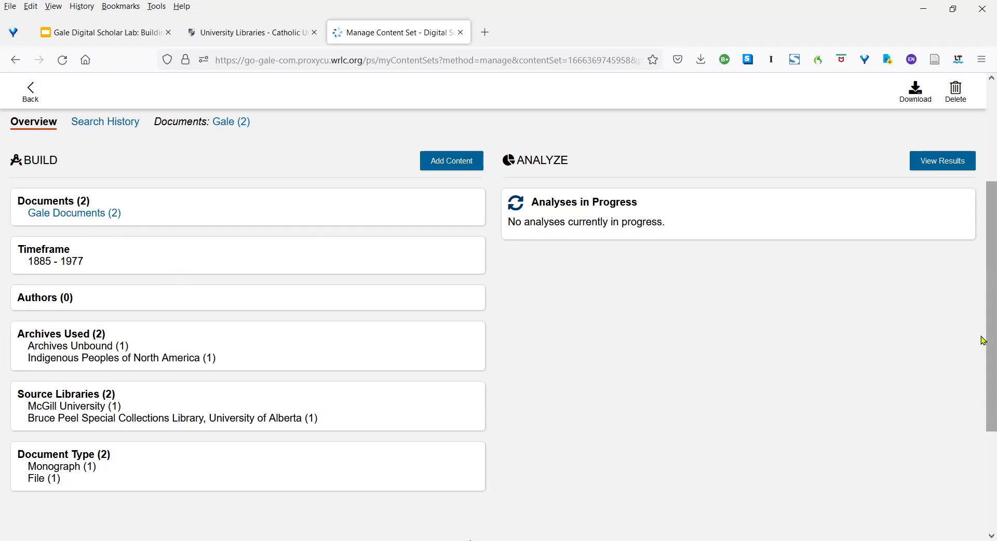
pyautogui.moveTo(982, 340); pyautogui.dragTo(983, 277)
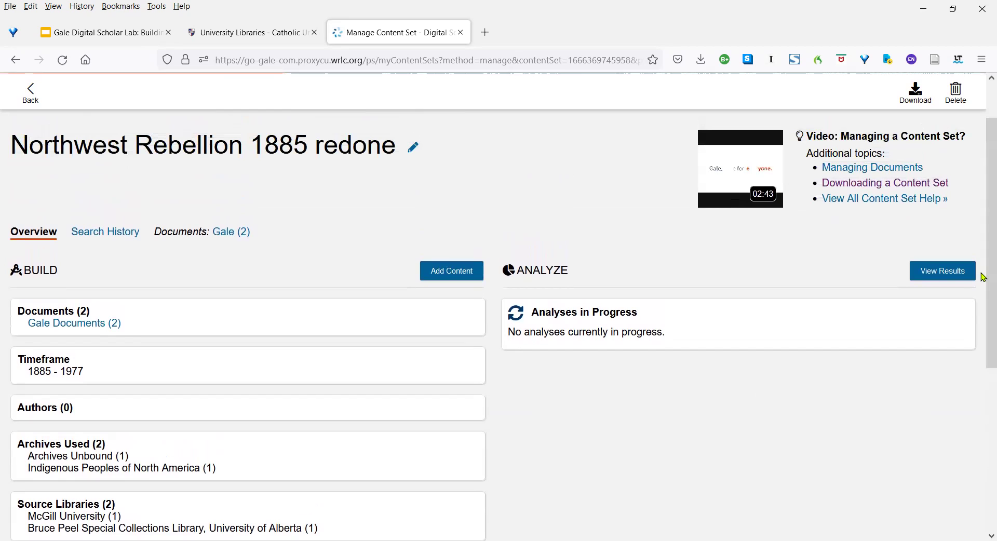
# - Check the search history of the "Northwest Rebellion 1885 redone" content set and look over its Gale documents
pyautogui.click(115, 237)
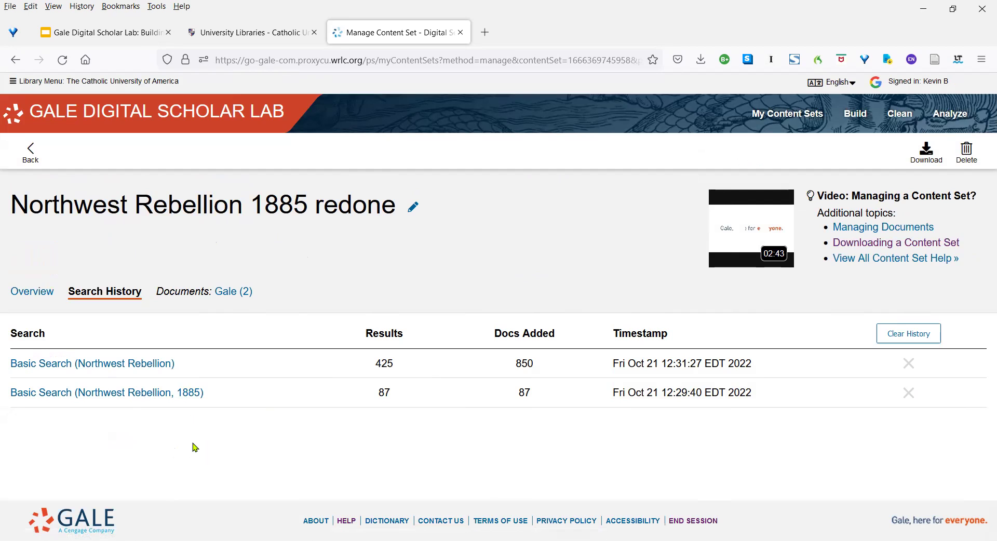
pyautogui.click(227, 292)
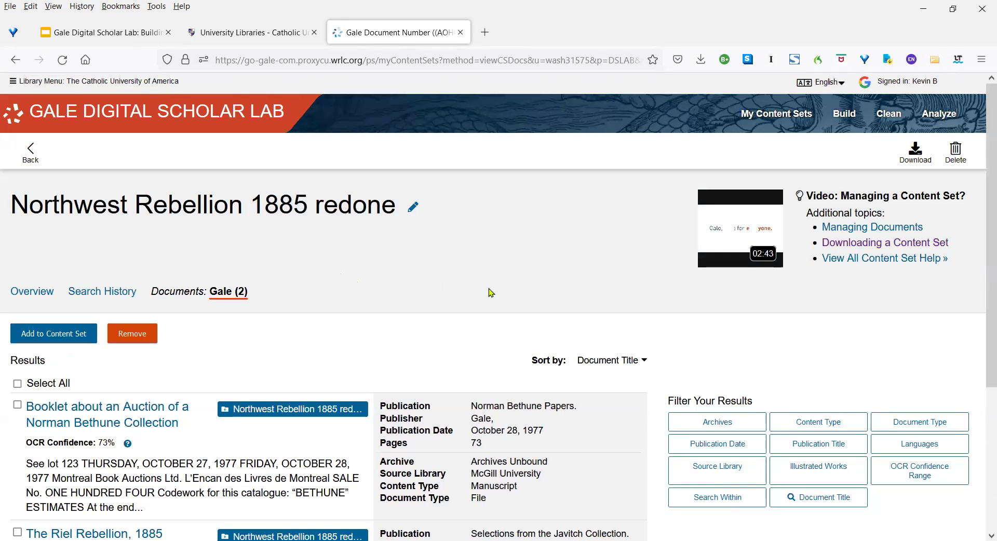
pyautogui.click(929, 450)
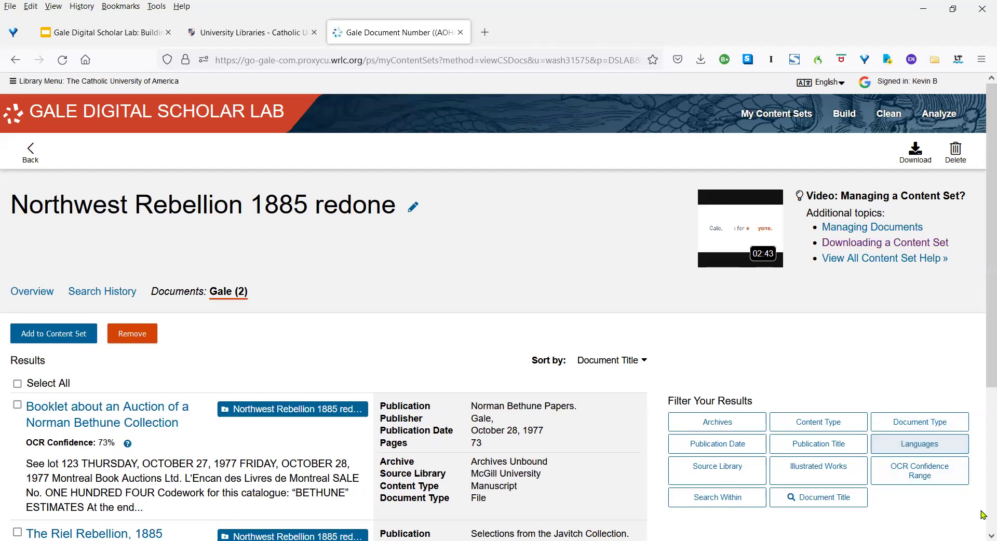
pyautogui.scroll(-4, 982, 509)
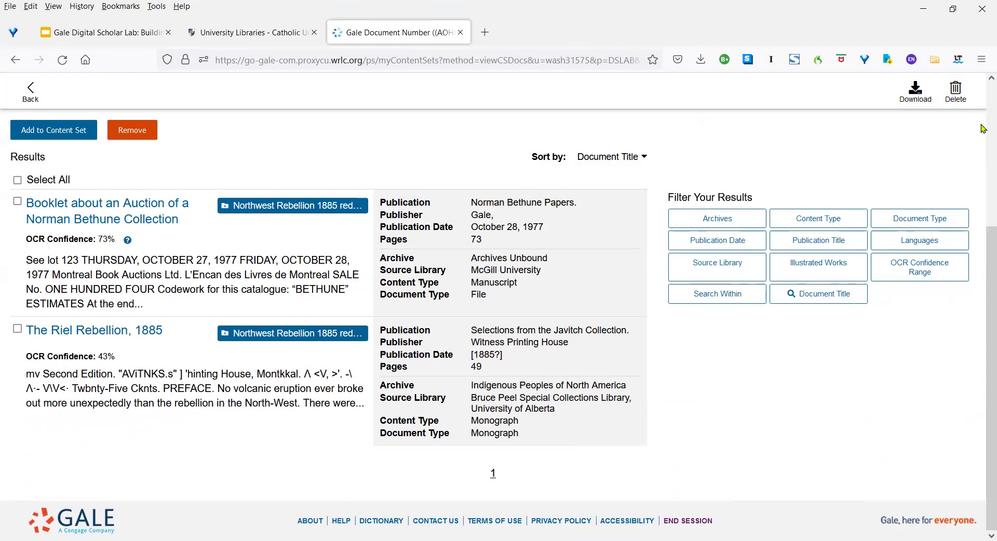
pyautogui.scroll(4, 983, 128)
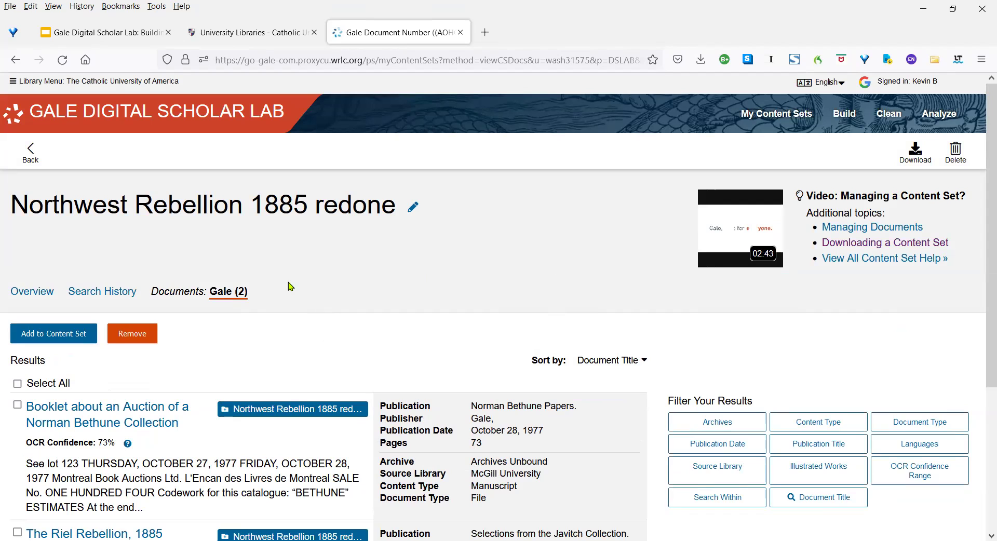
# - Leave the "Northwest Rebellion 1885 redone" content set and return to the list of all content sets
pyautogui.click(16, 60)
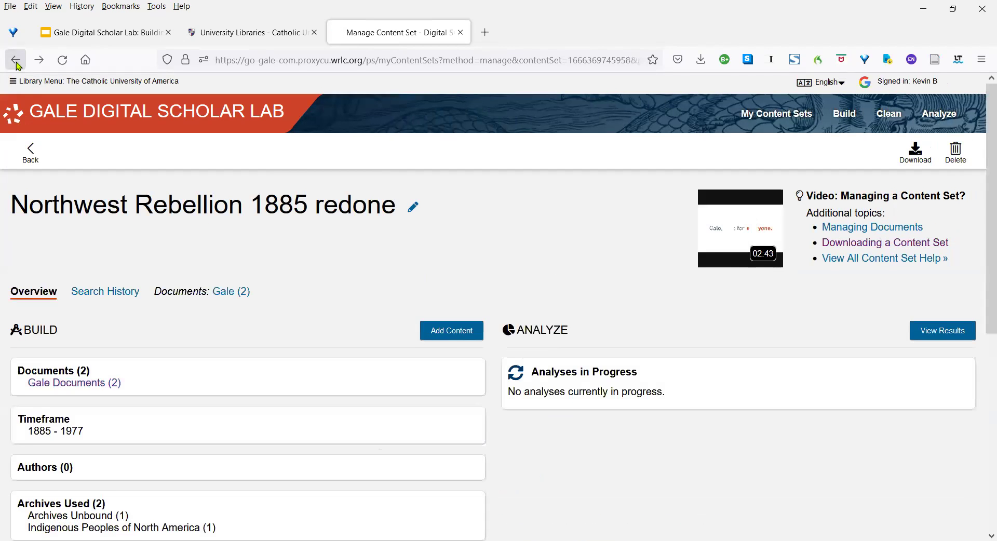
pyautogui.click(16, 61)
pyautogui.click(31, 153)
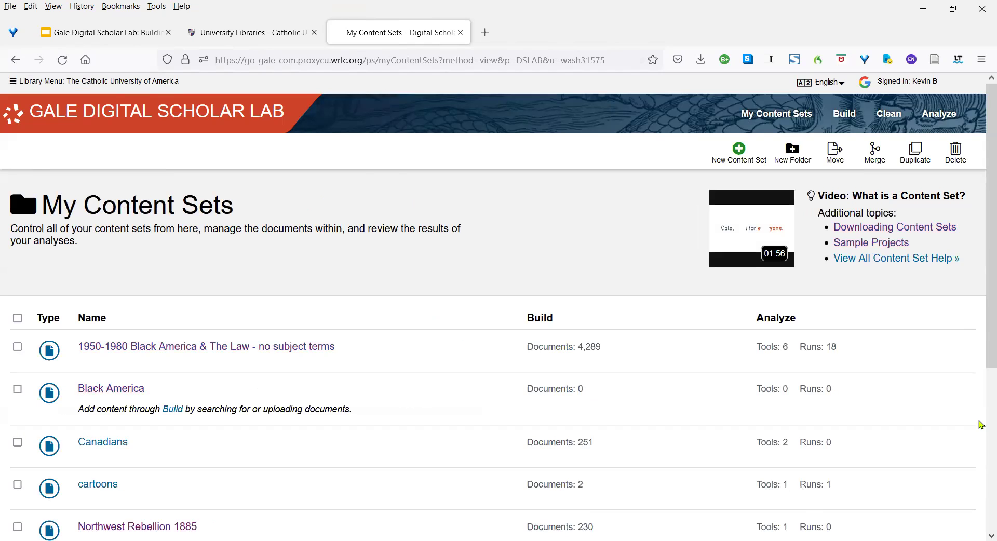
# - Open the content set "Northwest Rebellion 1885" and look over its Gale documents
pyautogui.scroll(-5, 983, 468)
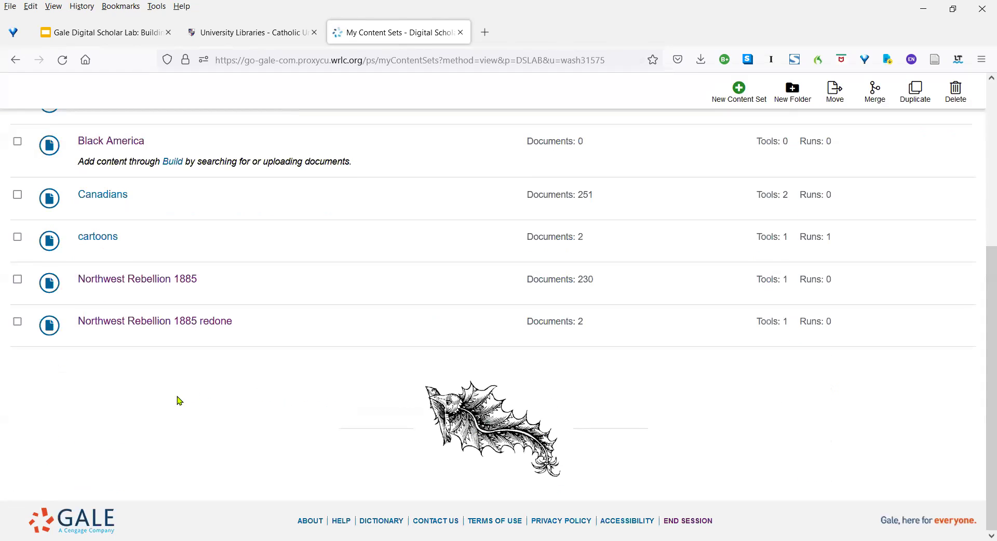
pyautogui.click(105, 281)
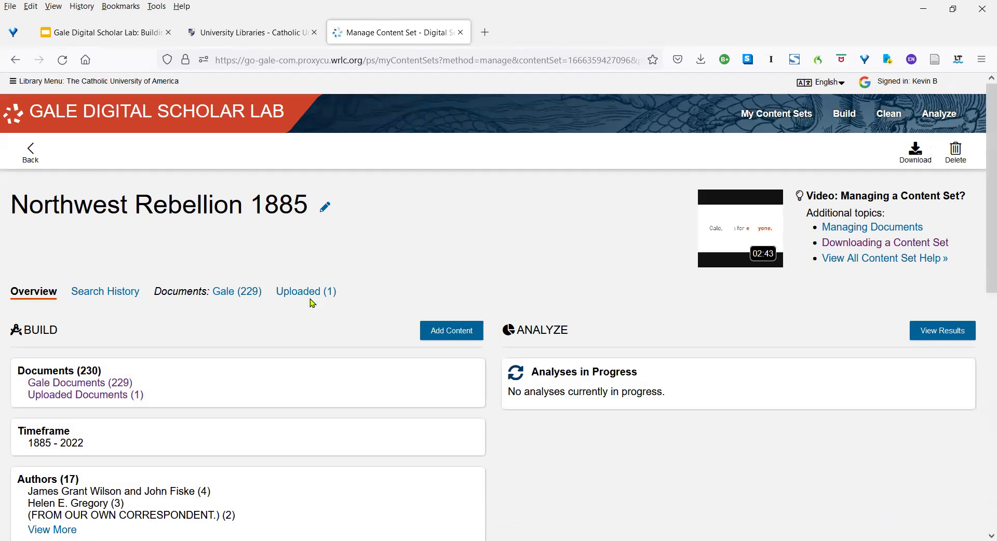
pyautogui.click(250, 292)
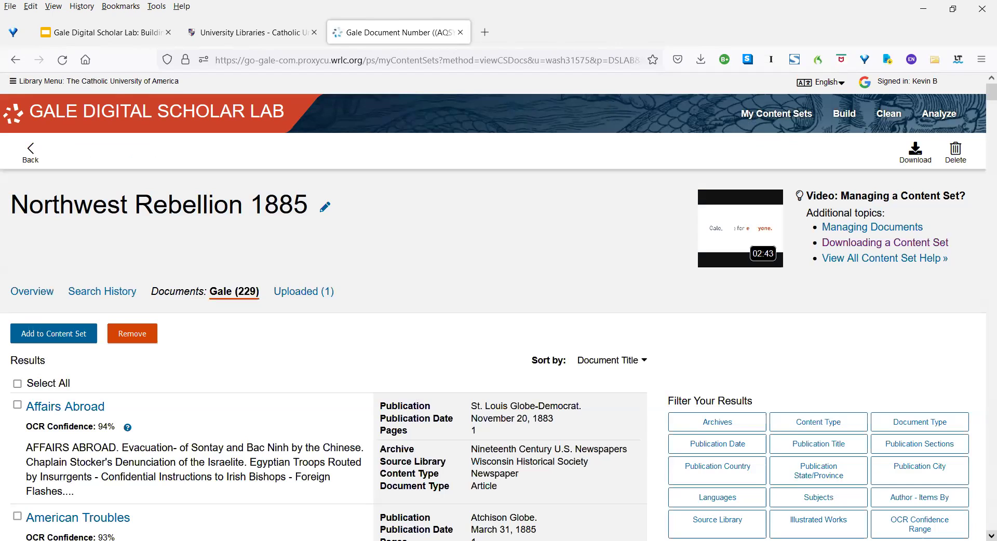
pyautogui.scroll(-3, 498, 306)
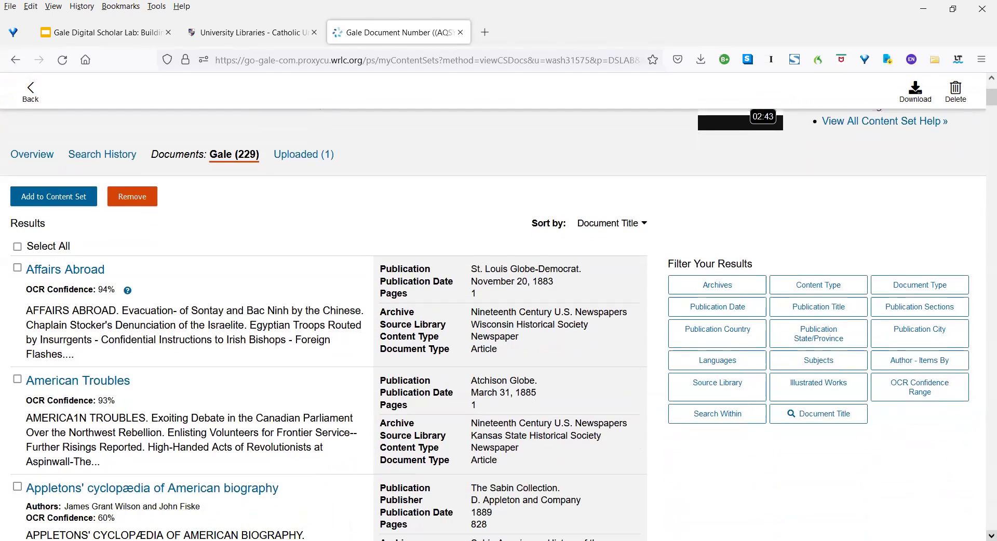
pyautogui.scroll(-2, 982, 347)
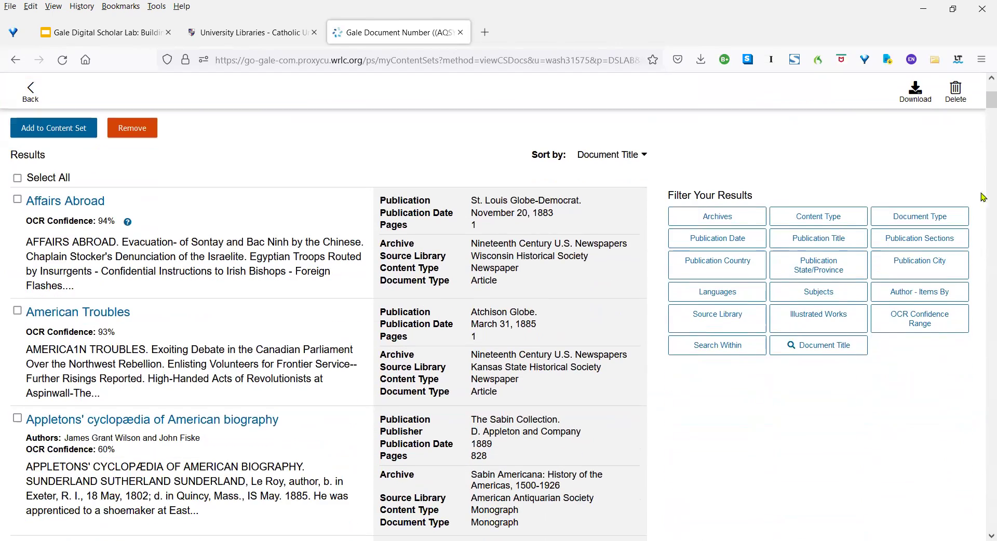
pyautogui.scroll(4, 982, 86)
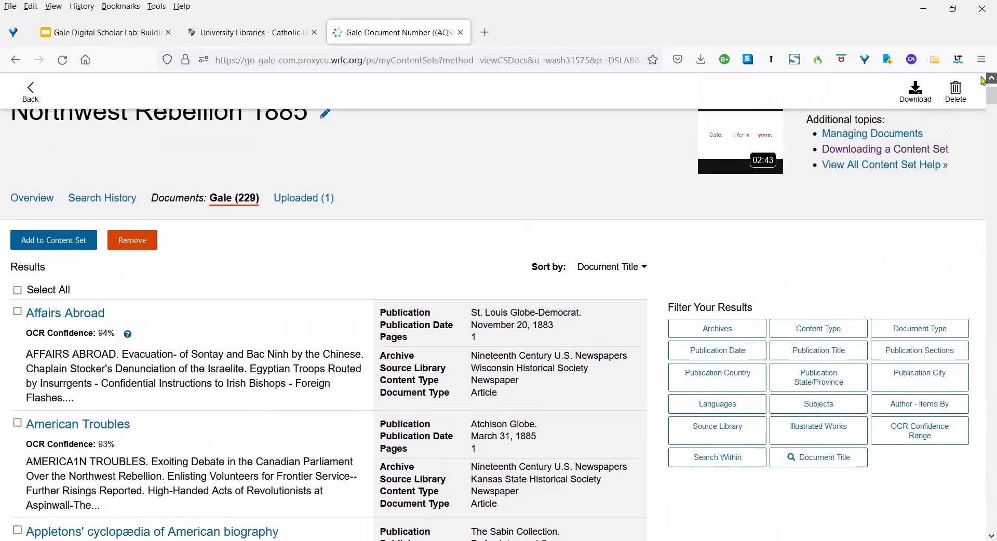
pyautogui.scroll(1, 983, 81)
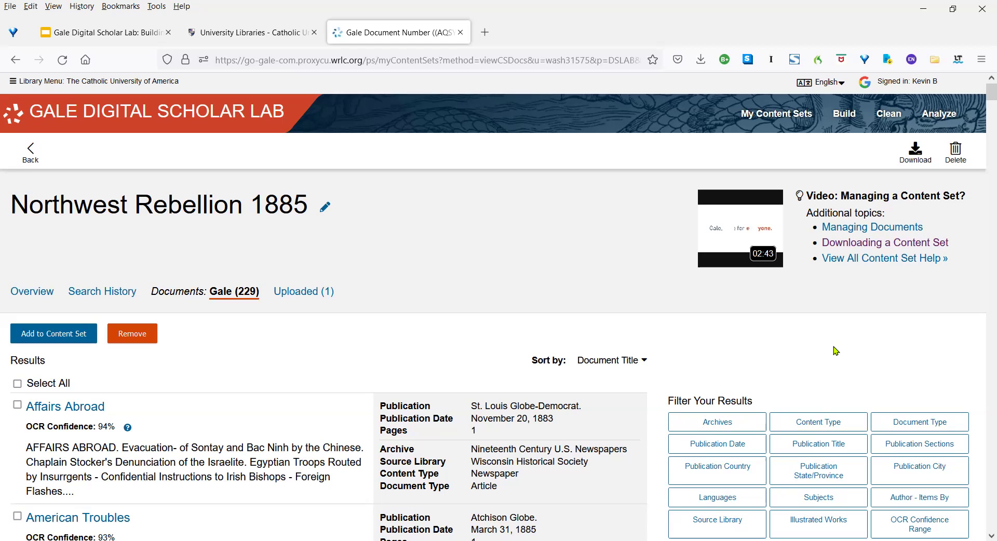
# - Examine the content set's document download options, including the available cleaning configurations, and try the metadata download option
pyautogui.click(917, 154)
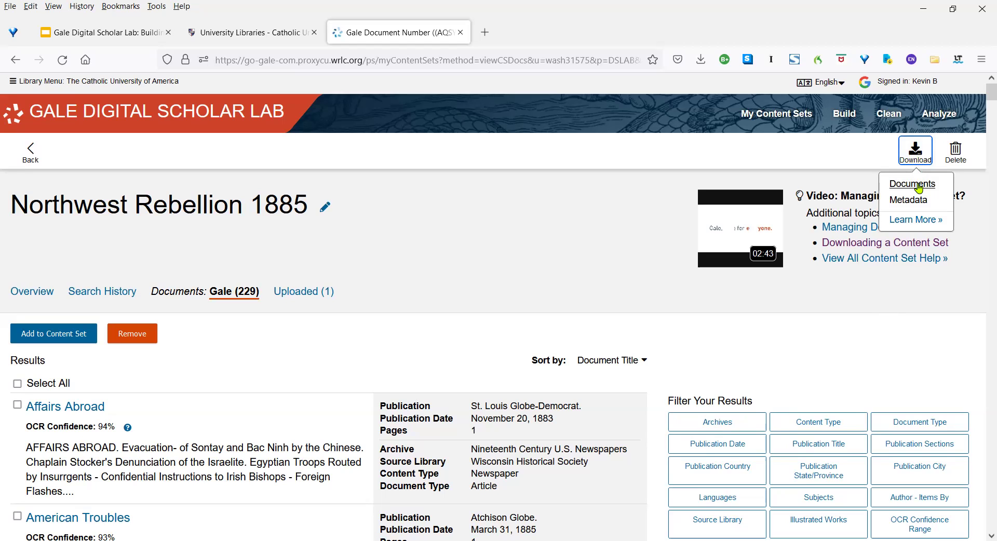
pyautogui.click(918, 188)
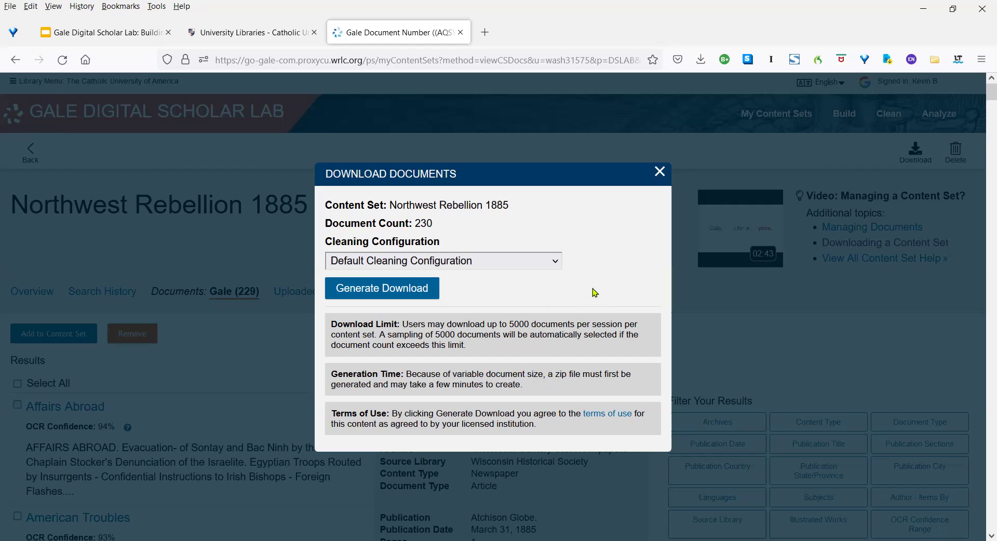
pyautogui.click(555, 264)
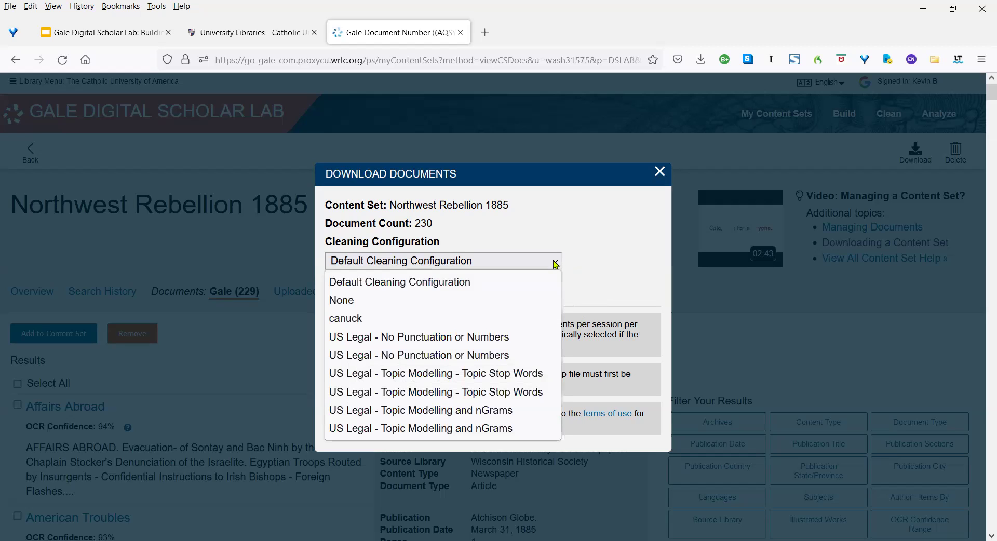
pyautogui.click(580, 236)
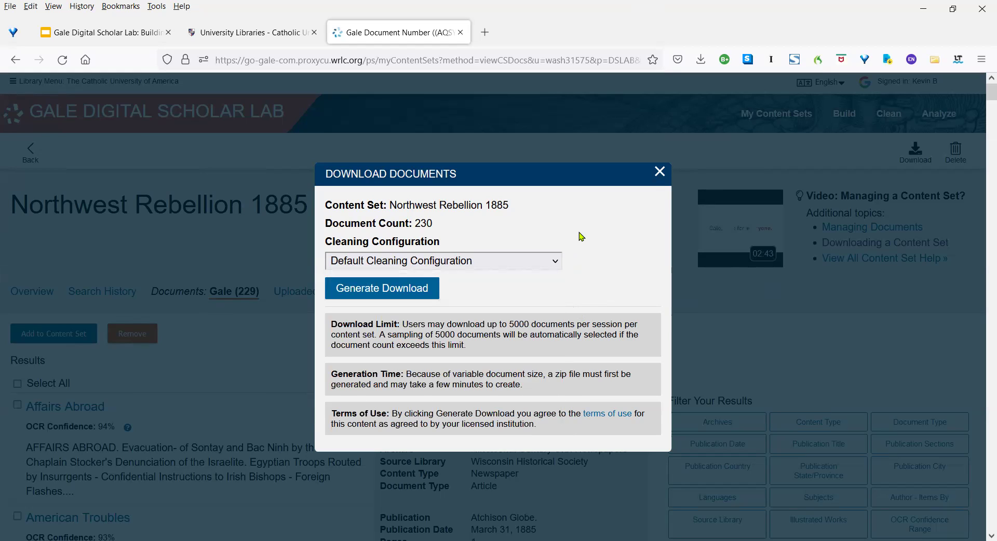
pyautogui.click(658, 174)
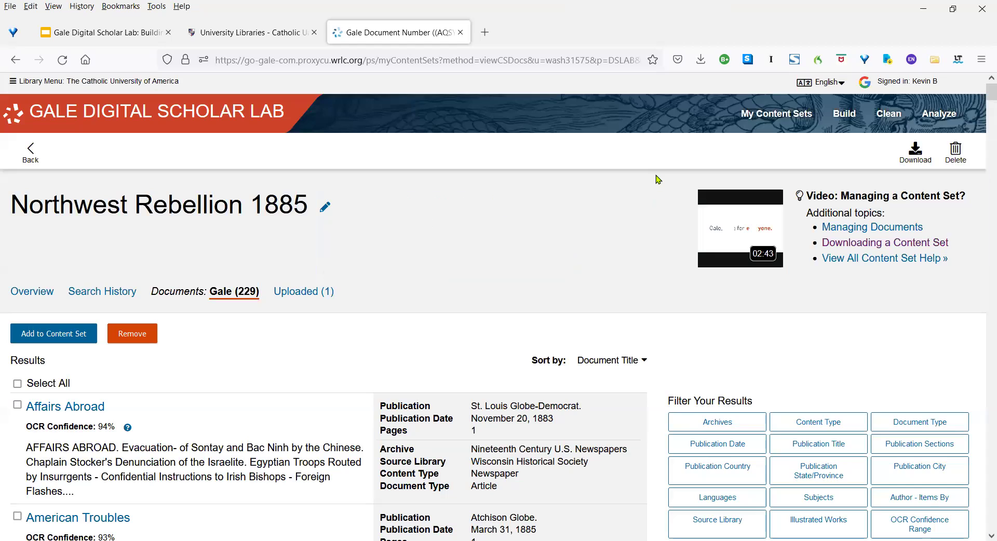
pyautogui.click(916, 157)
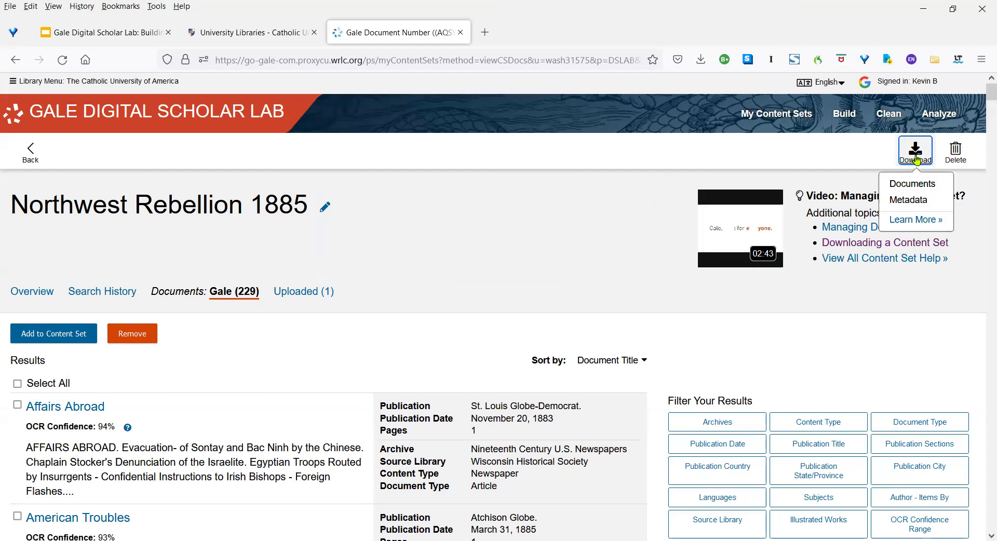
pyautogui.click(910, 203)
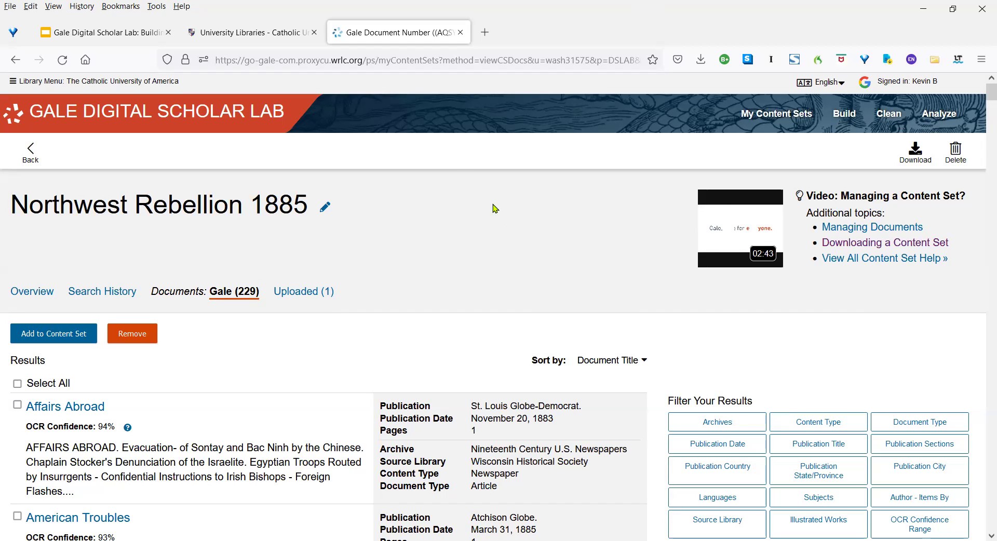
# - Open the help article on downloading content sets and read its document limits and list of metadata fields
pyautogui.click(915, 156)
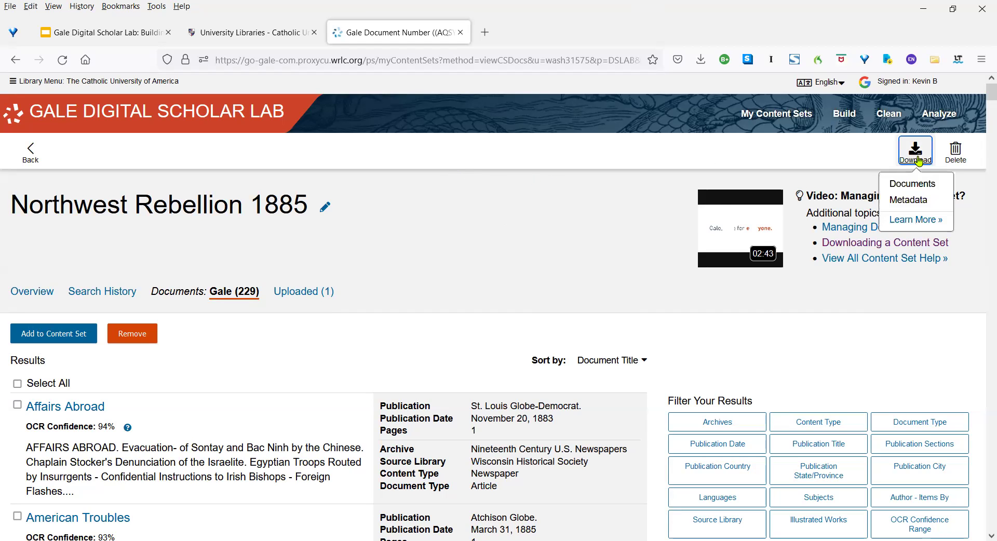
pyautogui.click(907, 222)
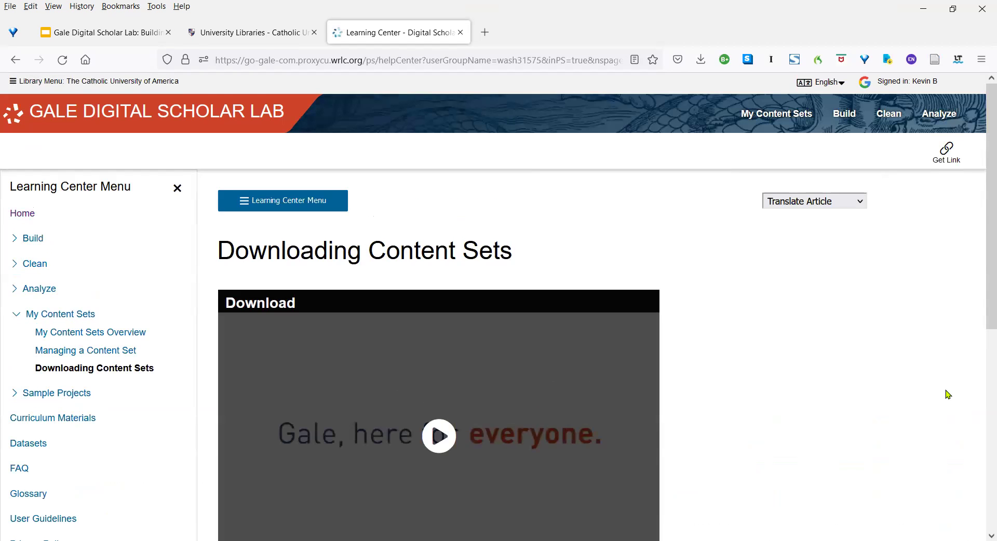
pyautogui.click(991, 535)
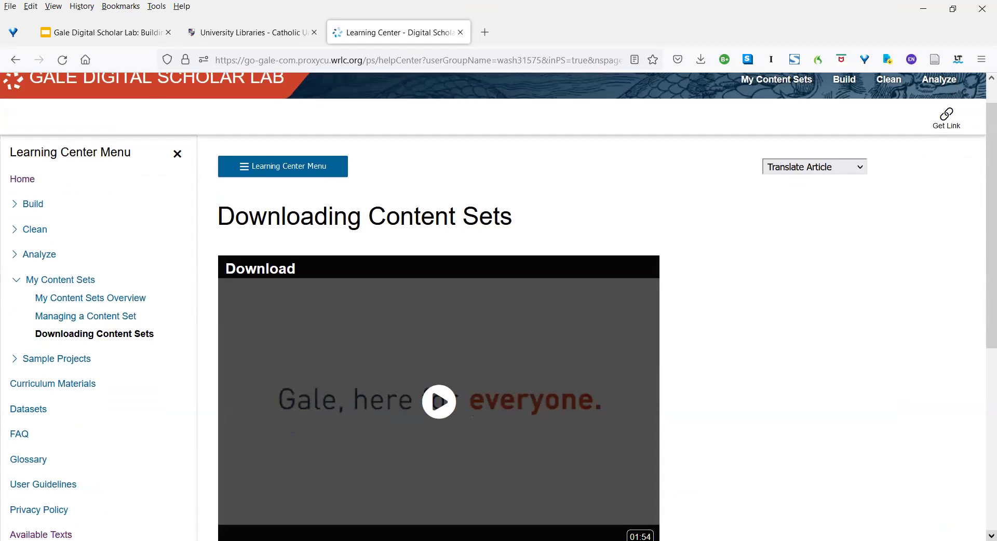
pyautogui.click(991, 535)
pyautogui.click(991, 536)
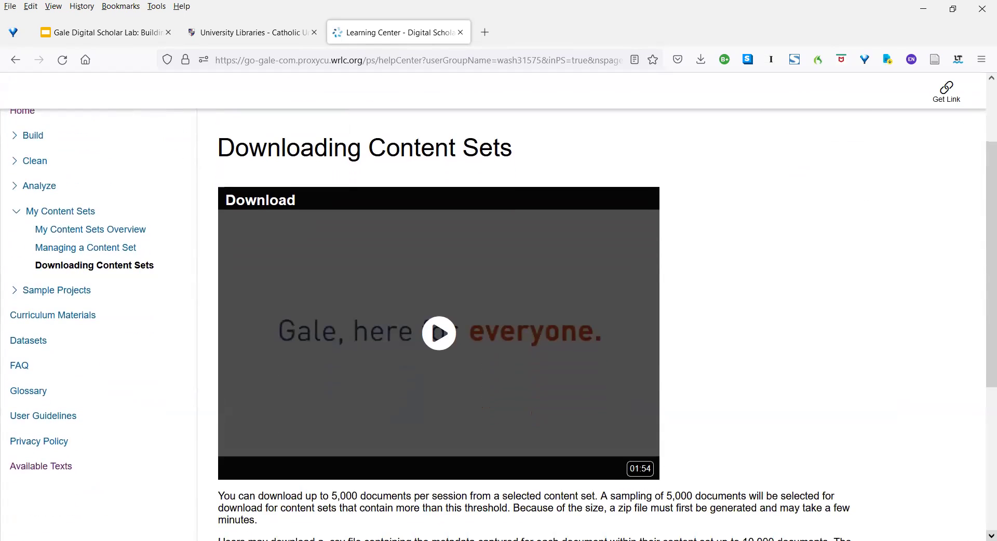
pyautogui.click(991, 536)
pyautogui.click(991, 535)
pyautogui.click(991, 535)
pyautogui.click(991, 536)
pyautogui.click(991, 535)
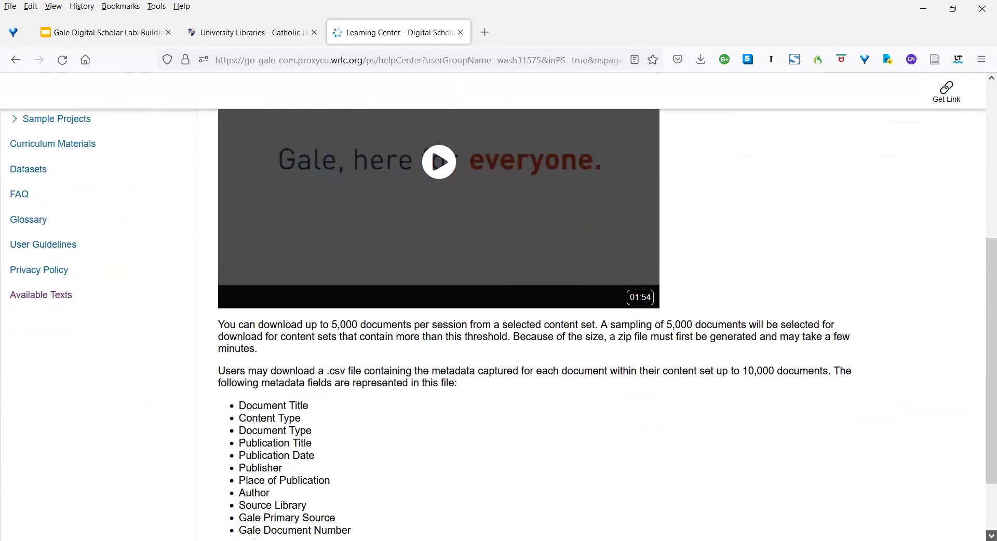
pyautogui.click(991, 536)
pyautogui.click(991, 535)
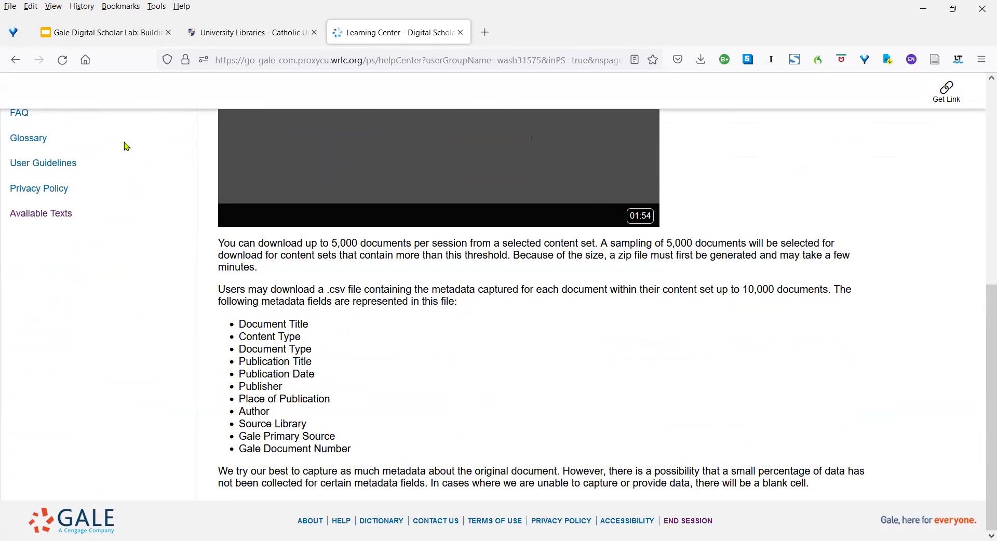
# - Return to the Gale documents of "Northwest Rebellion 1885", resending the request for the expired page
pyautogui.click(16, 61)
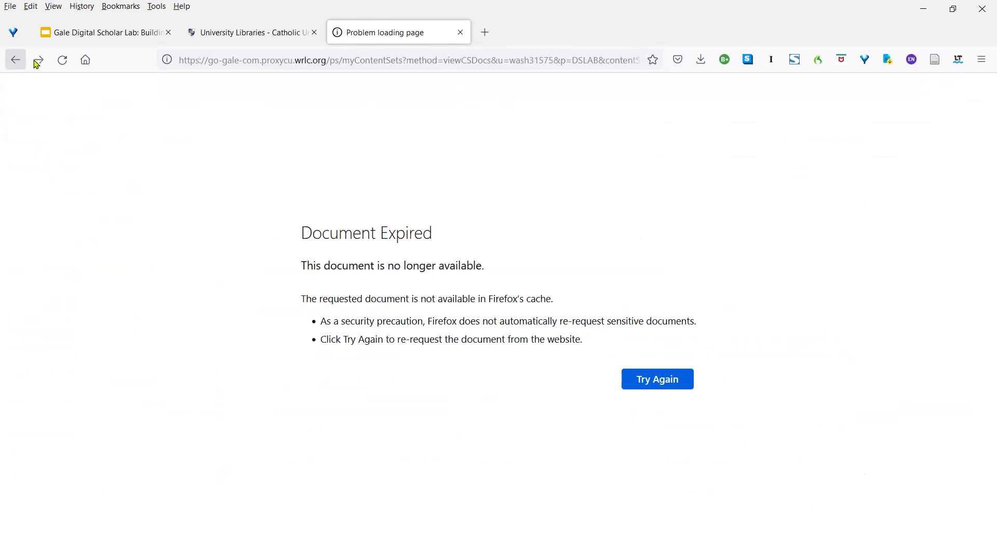
pyautogui.click(62, 61)
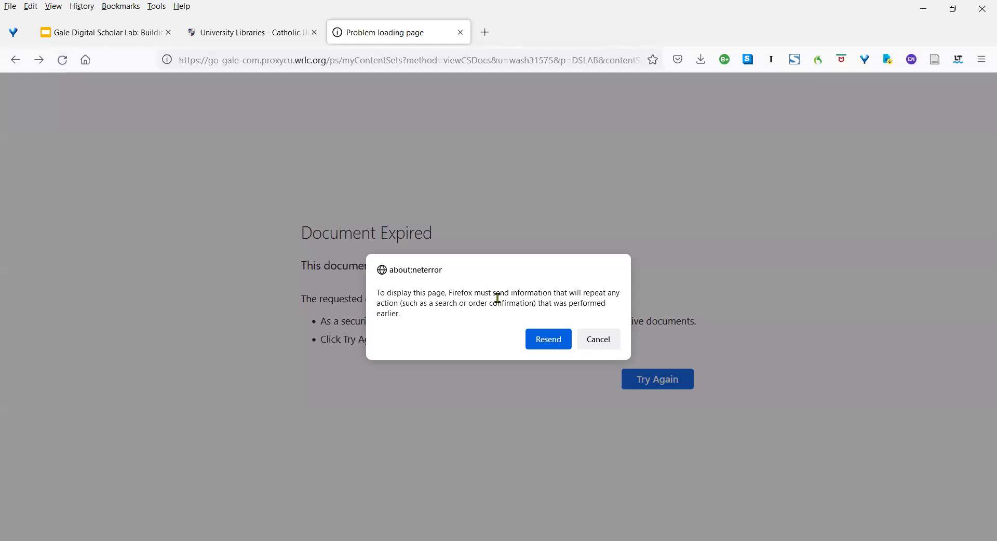
pyautogui.click(541, 337)
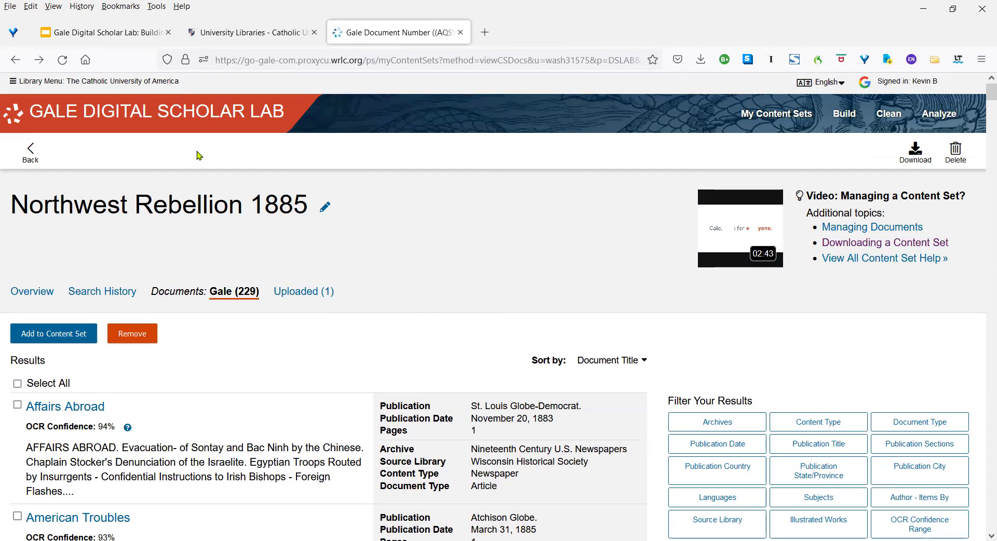
# - Upload the text file notes.txt on the Build page, select it, and view its metadata form without applying any metadata
pyautogui.click(844, 119)
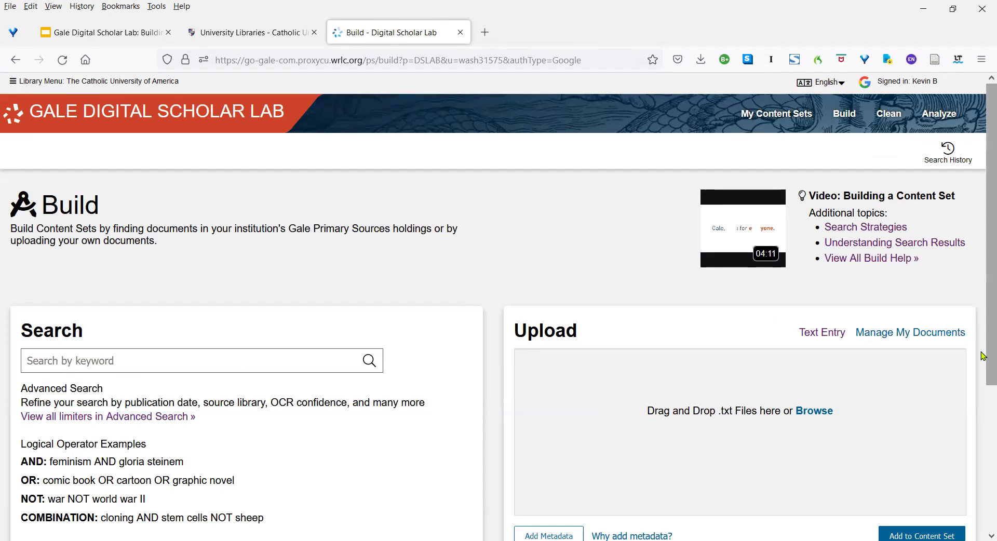
pyautogui.moveTo(983, 370); pyautogui.dragTo(984, 399)
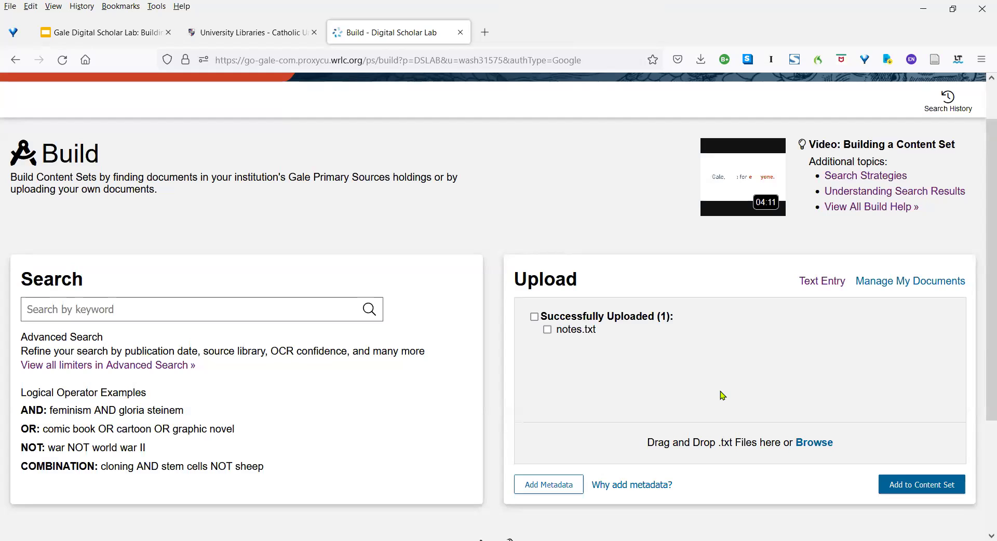
pyautogui.click(547, 332)
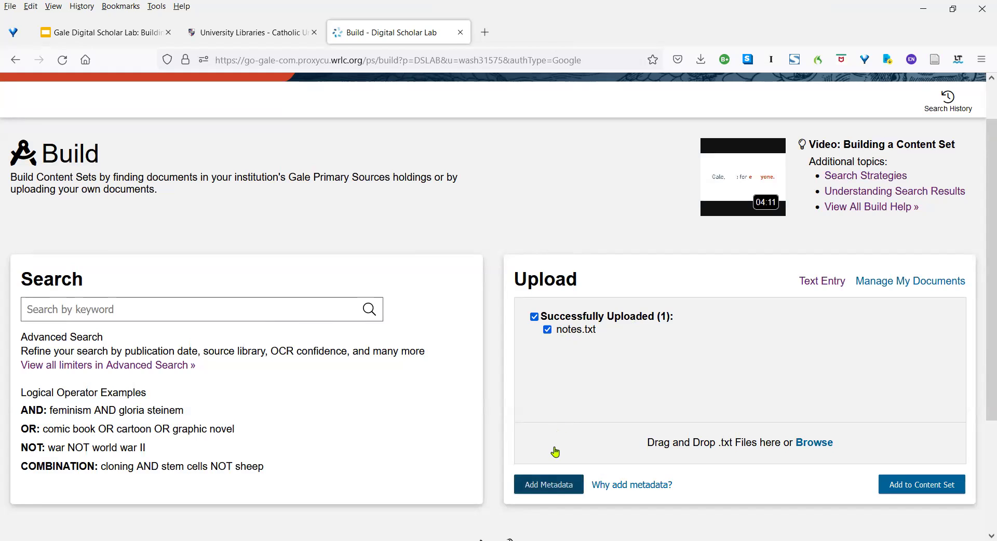
pyautogui.click(554, 484)
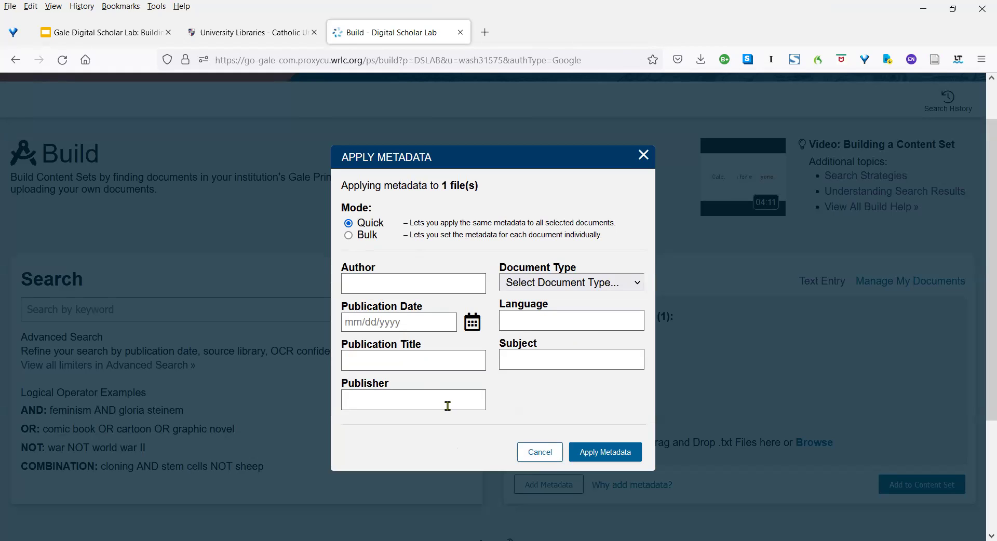
pyautogui.click(539, 453)
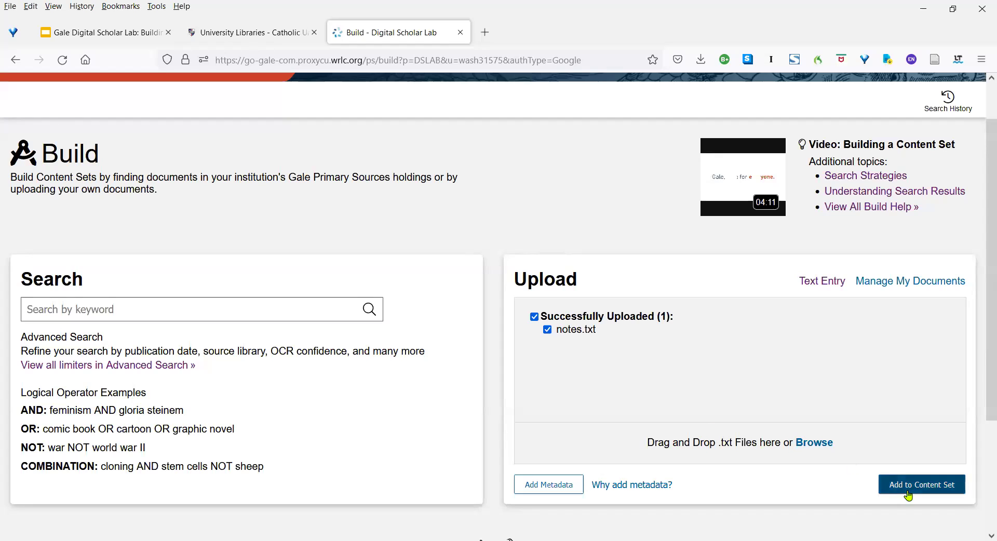
# - Add the uploaded notes.txt to the "Northwest Rebellion 1885" content set and dismiss the confirmation
pyautogui.click(922, 488)
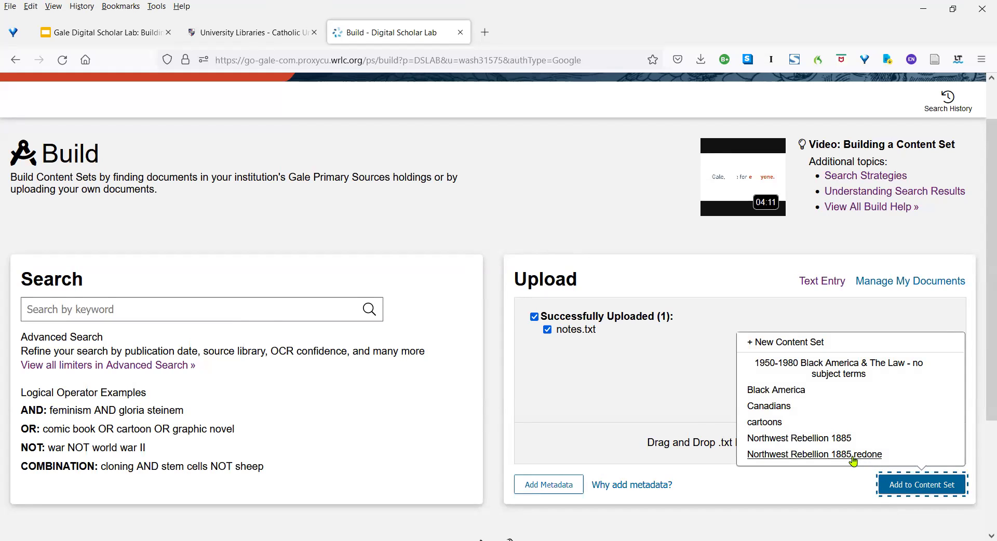
pyautogui.click(840, 441)
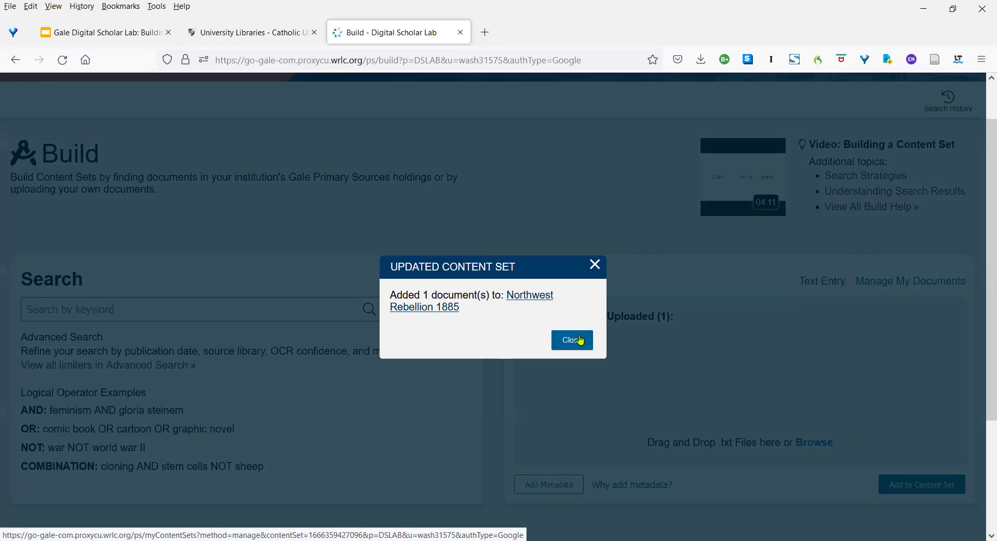
pyautogui.click(580, 341)
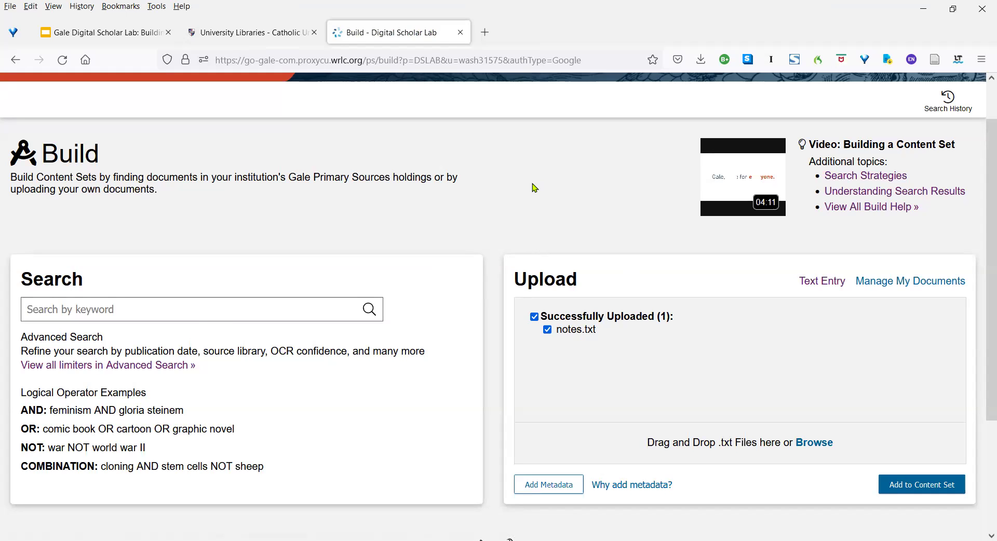
# - Switch to the Google Slides presentation and advance to the "Factors to consider" slide
pyautogui.click(128, 36)
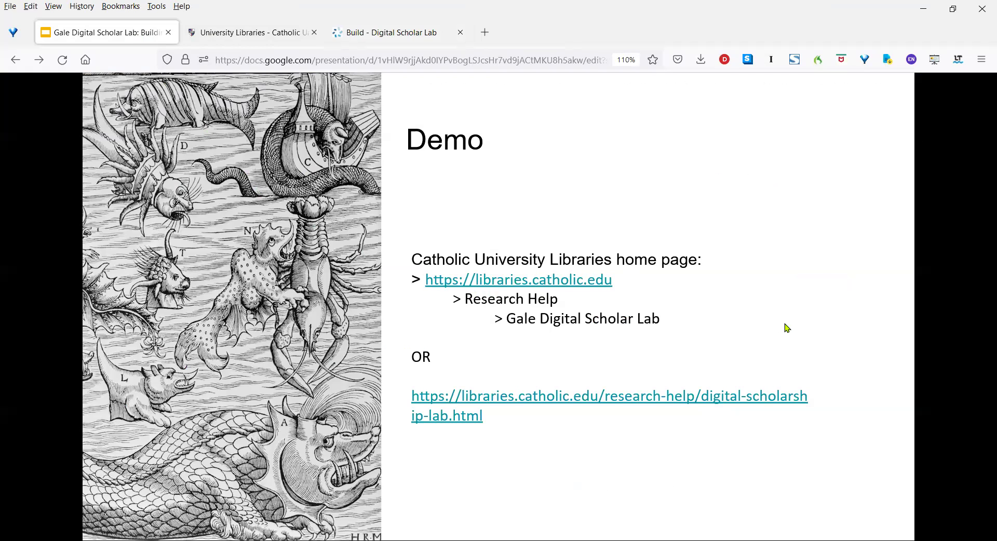
pyautogui.press('Right')
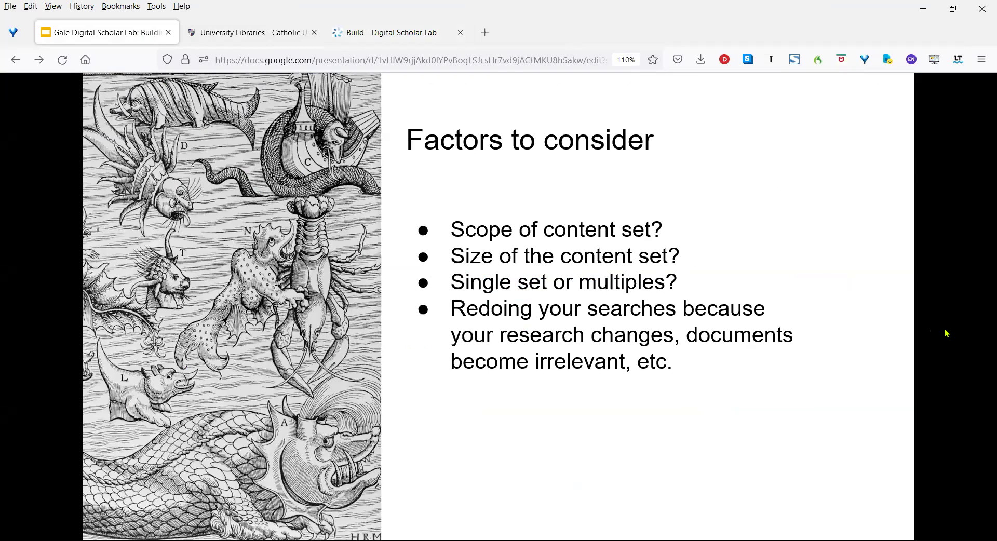
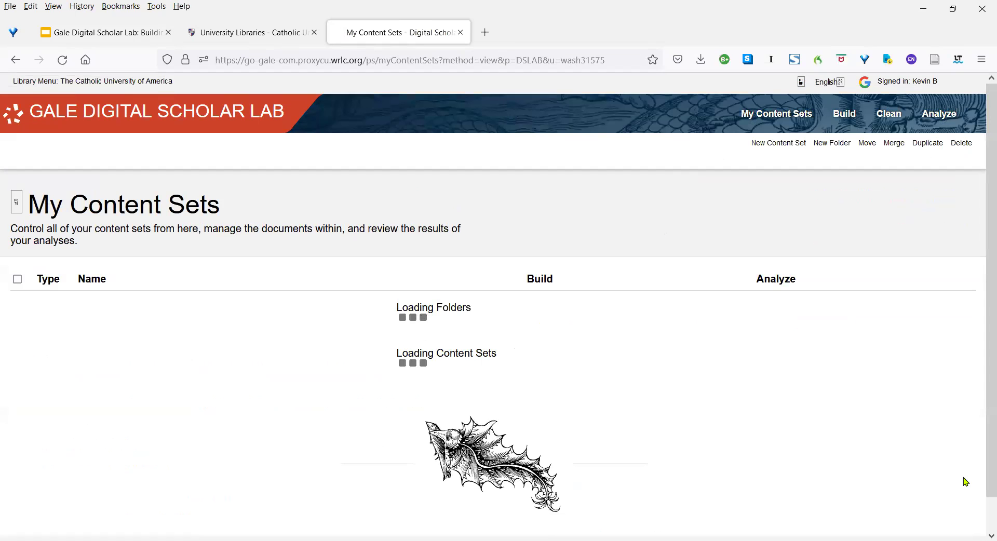
# - Open the Gale documents of the "Northwest Rebellion 1885" content set from My Content Sets
pyautogui.scroll(-2, 640, 443)
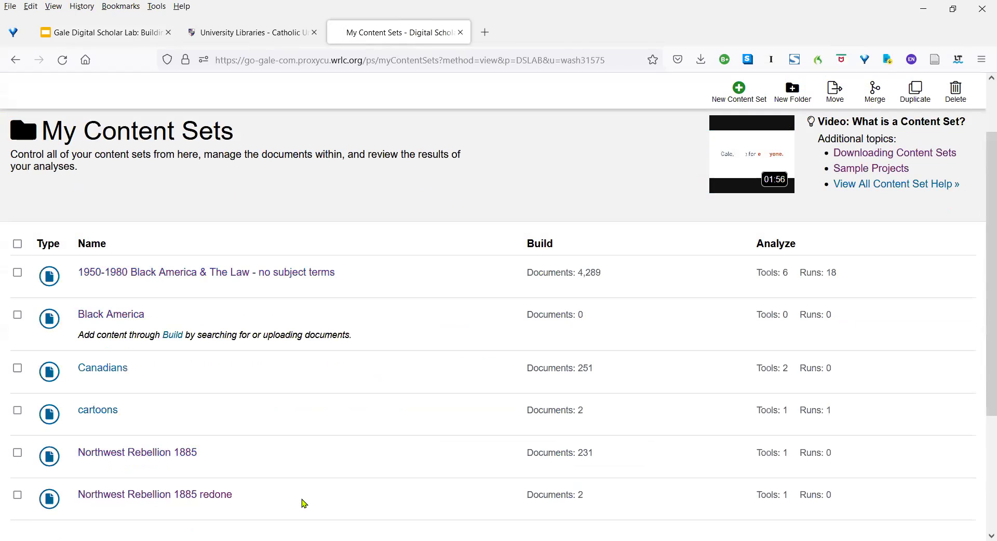
pyautogui.click(85, 452)
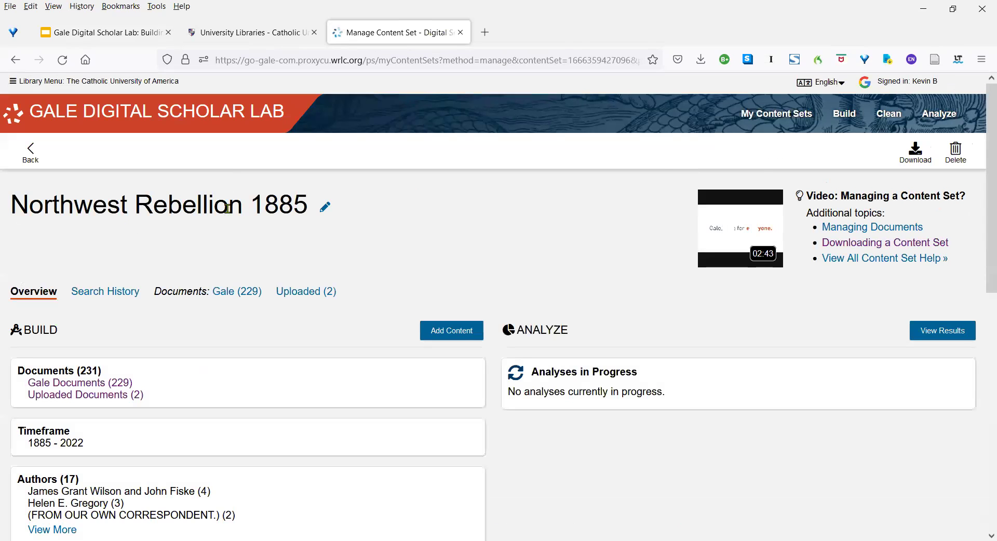
pyautogui.click(229, 292)
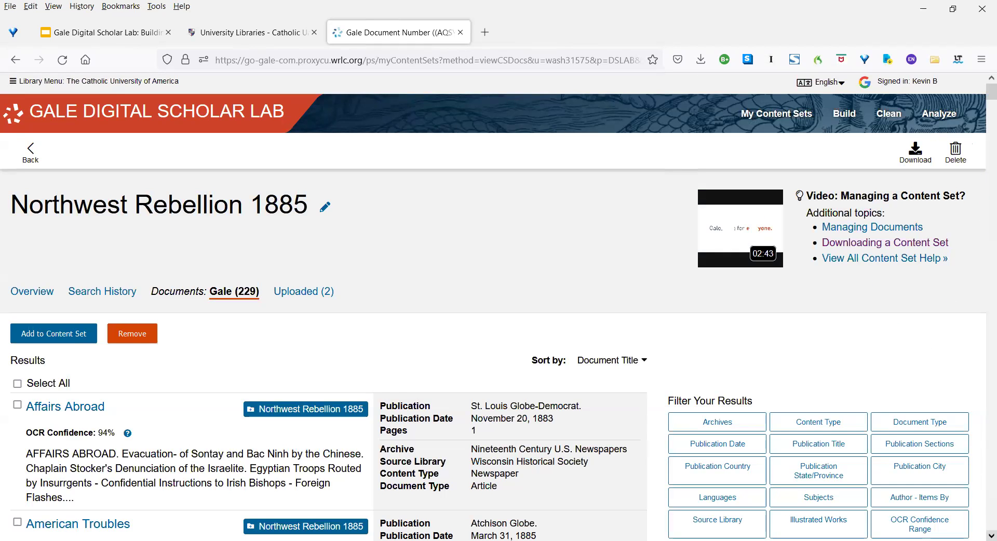
# - Filter the content set's Gale documents by content type "Newspapers & Periodicals"
pyautogui.scroll(-2, 990, 535)
pyautogui.scroll(-1, 991, 534)
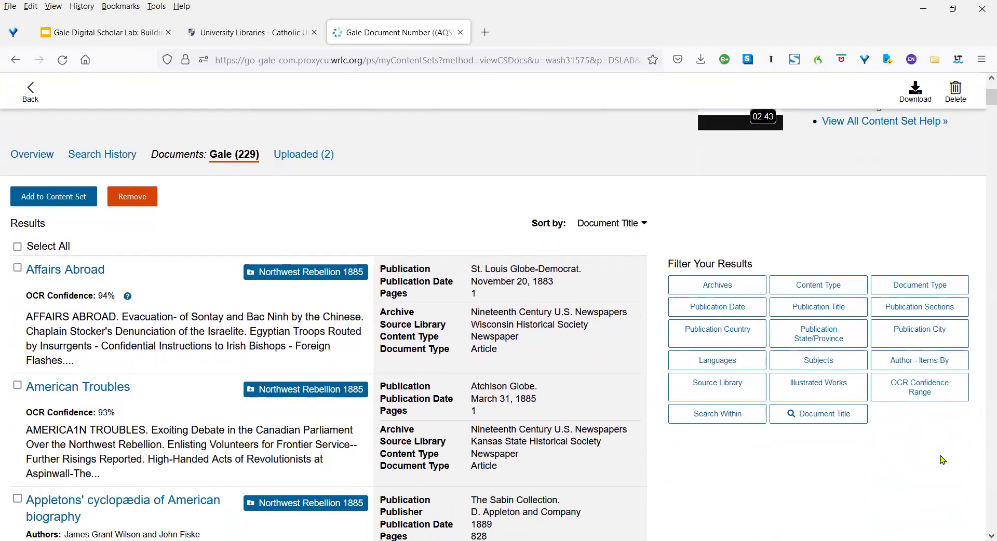
pyautogui.click(809, 286)
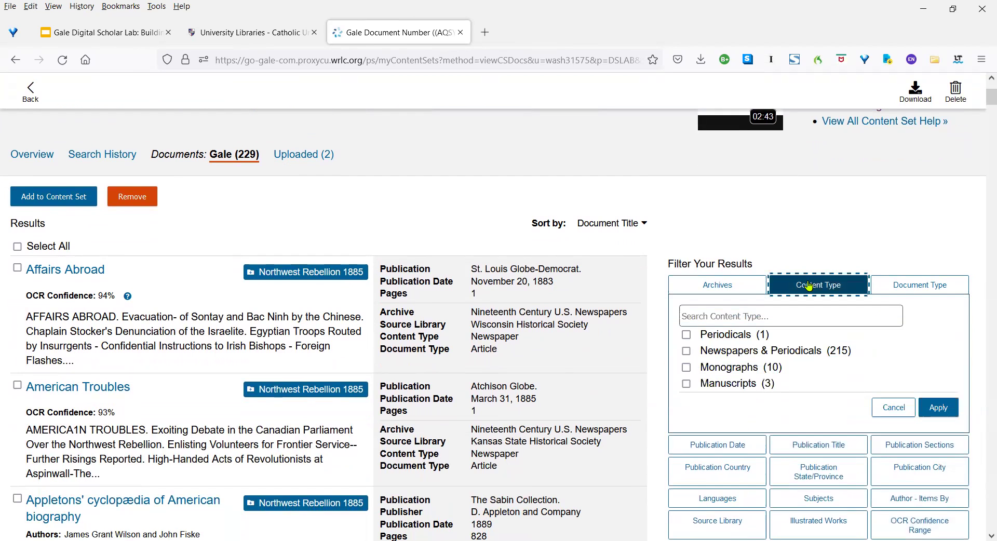
pyautogui.click(686, 351)
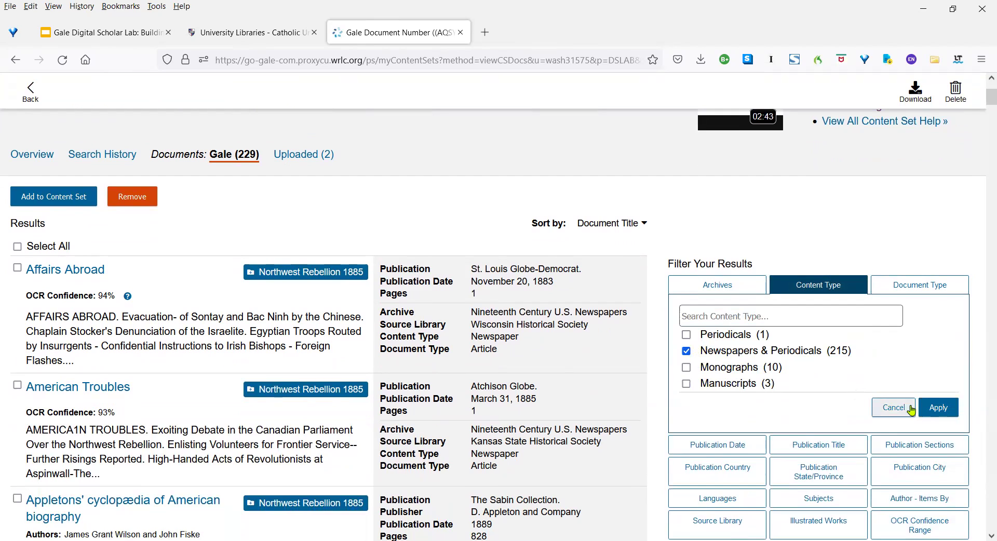
pyautogui.click(936, 414)
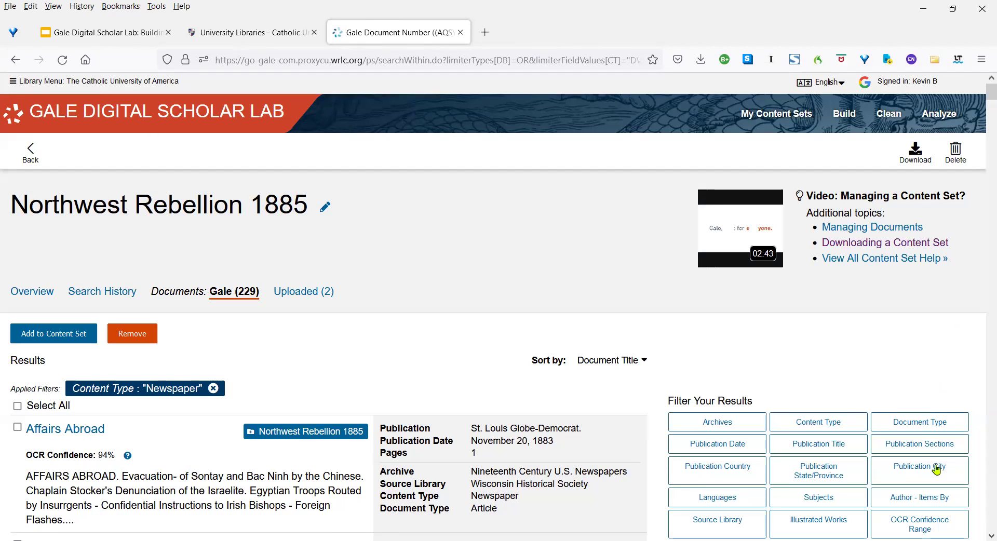
# - Filter the newspaper documents by a publication date range from 01/01/1885 to 12/31/1885
pyautogui.scroll(-3, 935, 469)
pyautogui.scroll(-3, 935, 470)
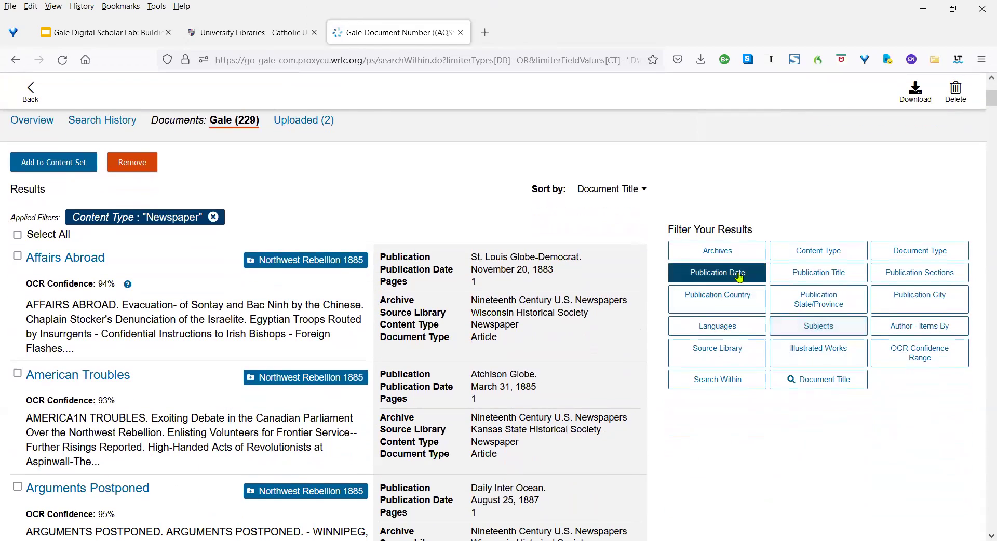
pyautogui.click(714, 276)
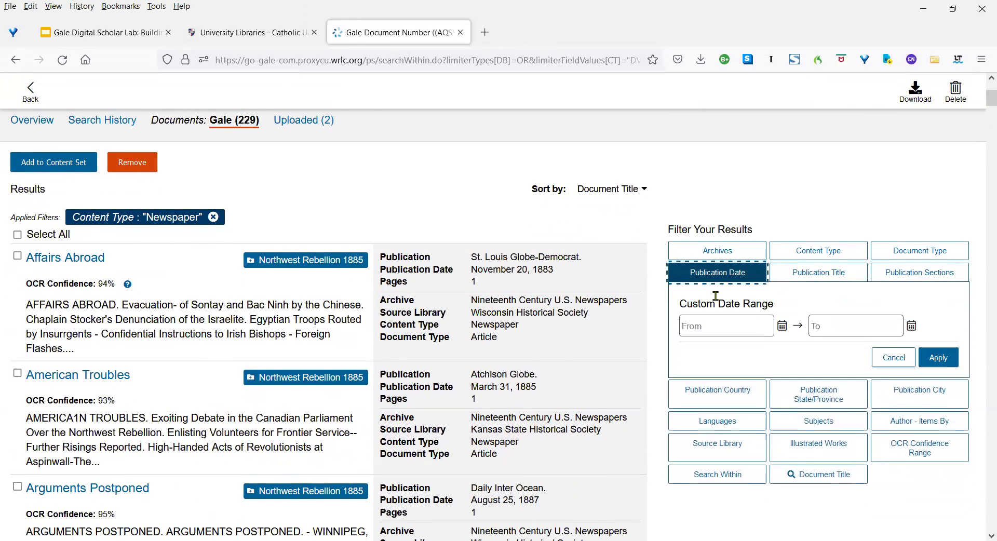
pyautogui.click(720, 326)
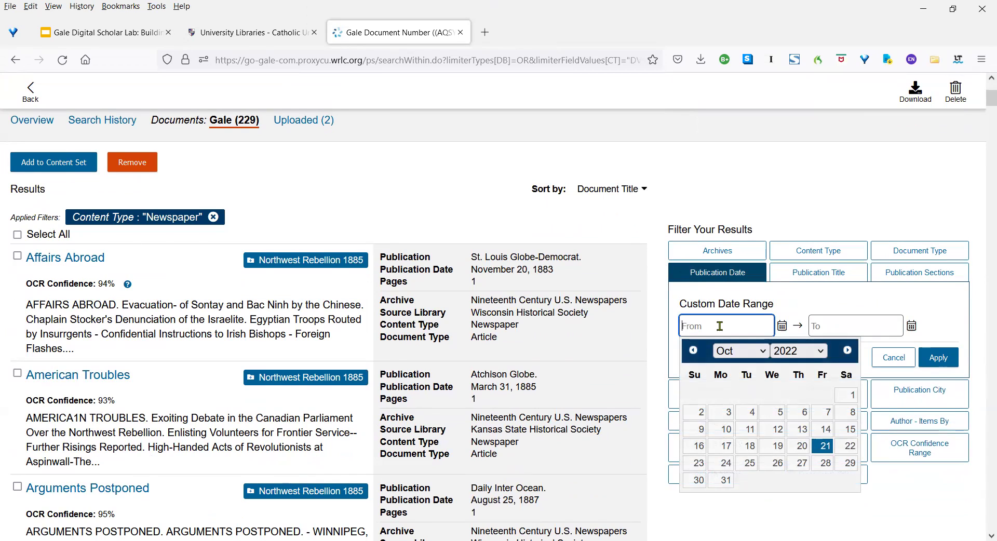
pyautogui.write('01/01/18')
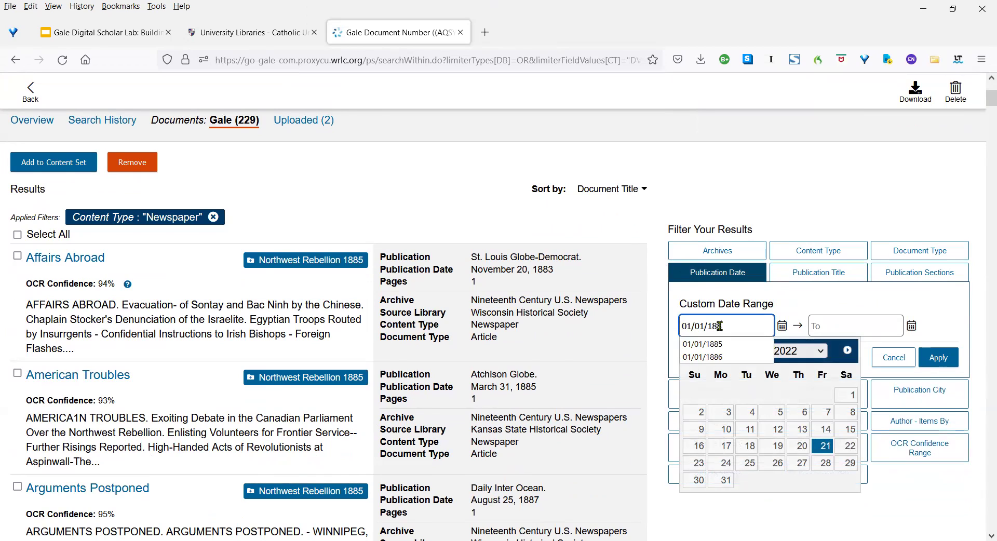
pyautogui.write('85')
pyautogui.click(840, 327)
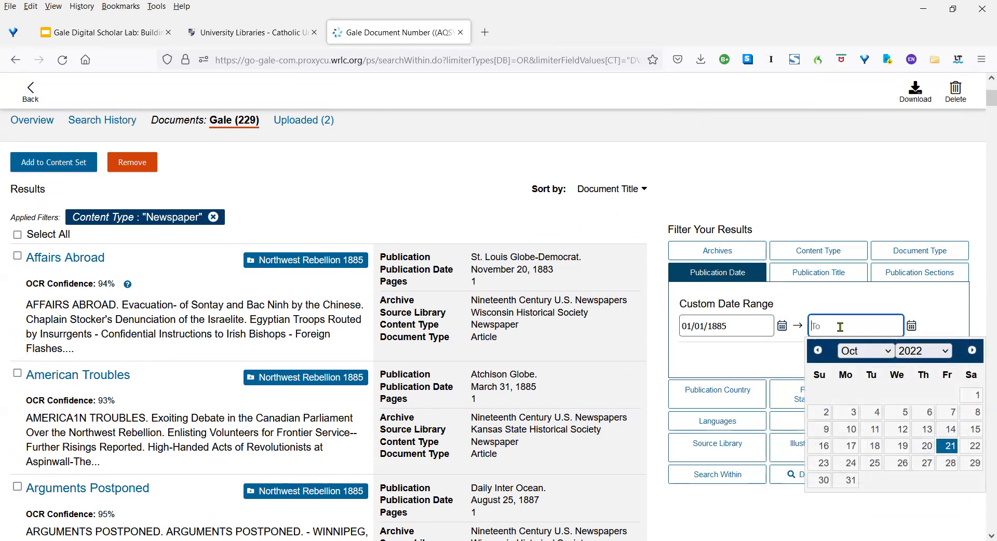
pyautogui.write('12/31/')
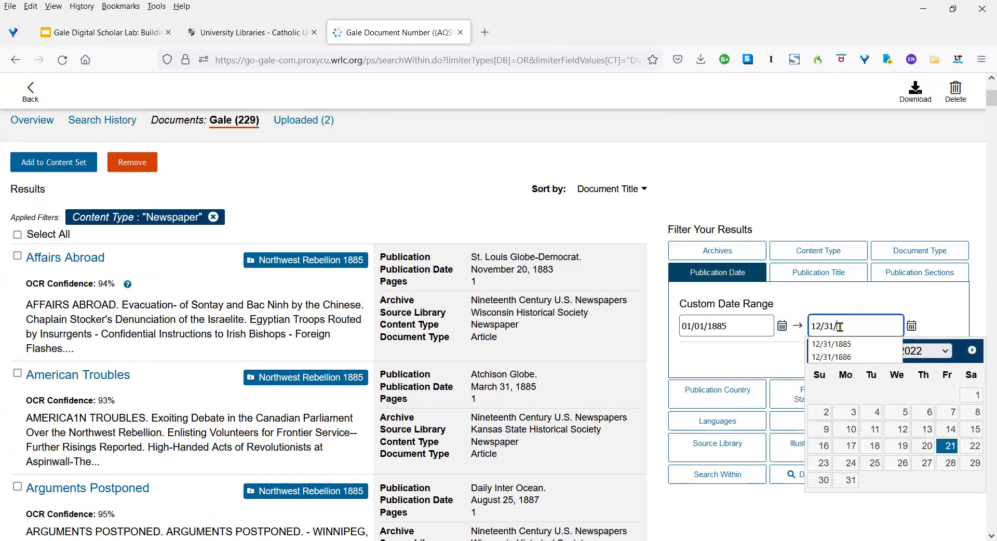
pyautogui.write('1885')
pyautogui.click(781, 364)
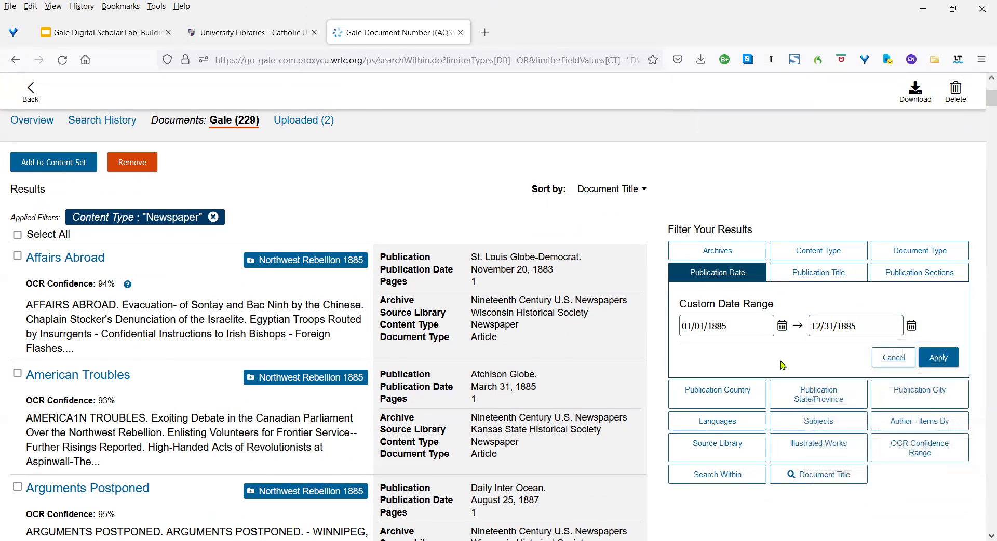
pyautogui.click(934, 360)
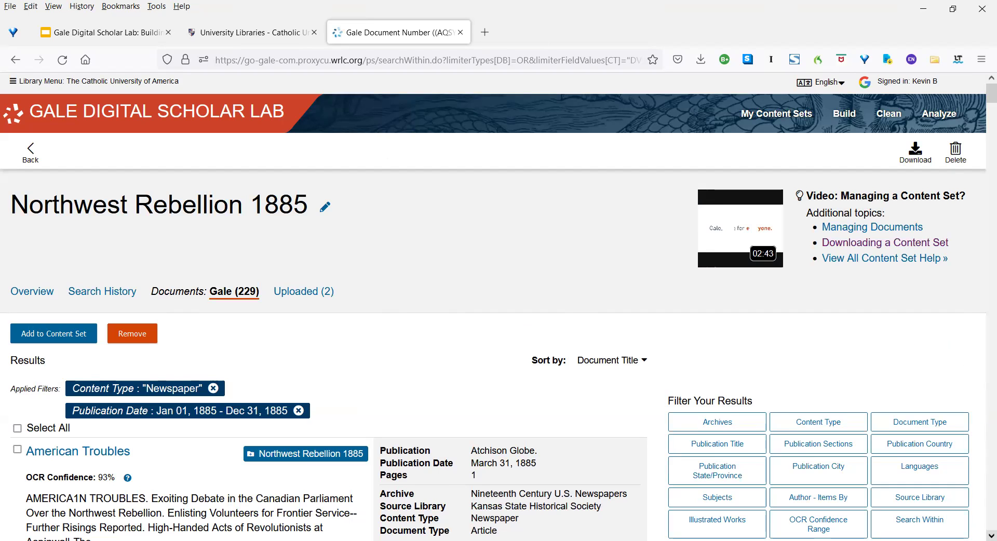
# - Look through the filtered 1885 newspaper documents, checking their titles, publication details and OCR confidence
pyautogui.scroll(-3, 498, 306)
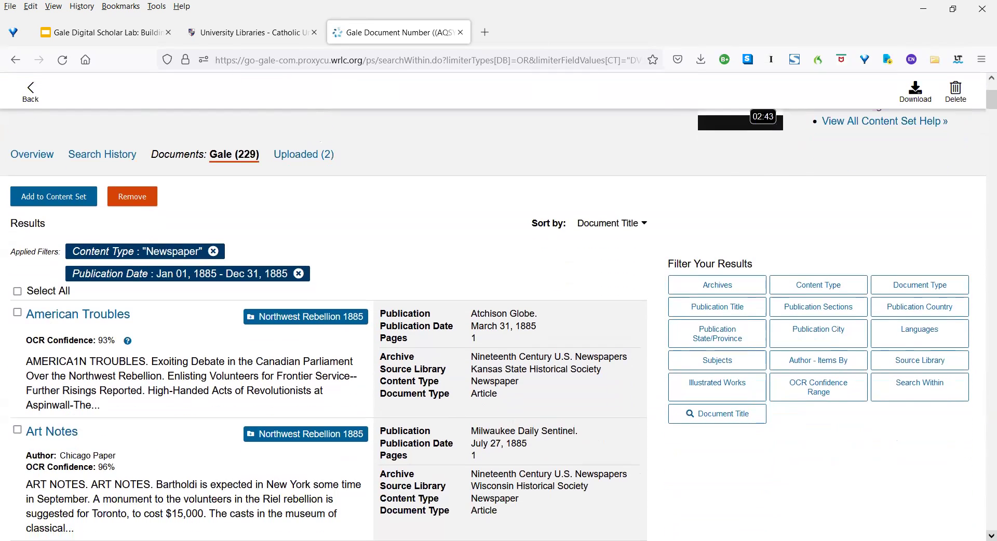
pyautogui.click(991, 535)
pyautogui.click(990, 535)
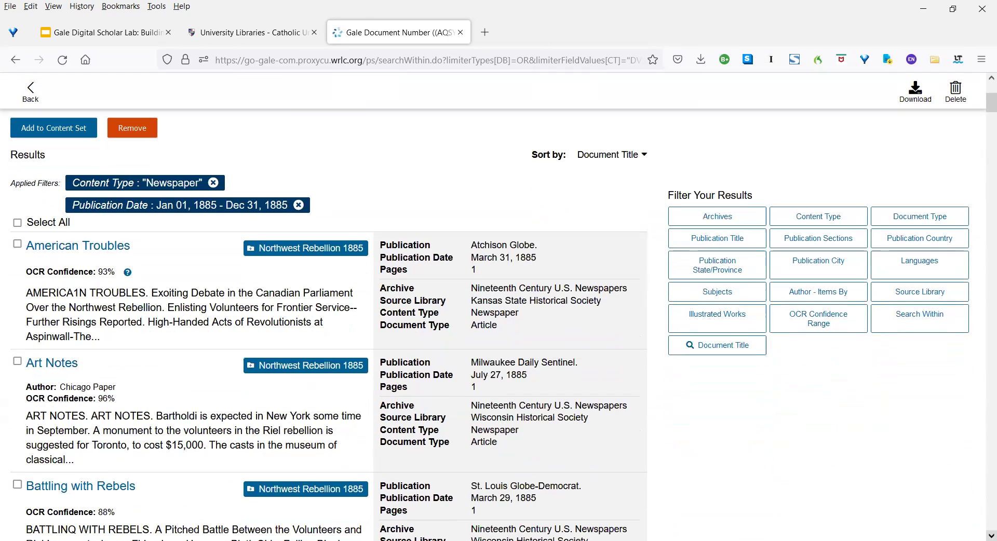
pyautogui.click(991, 78)
pyautogui.click(990, 77)
pyautogui.click(990, 77)
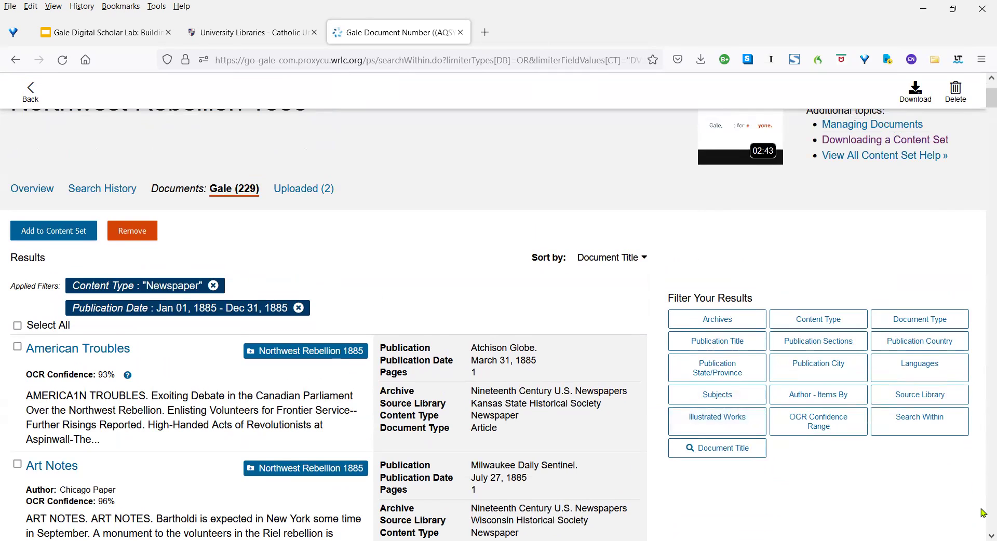
pyautogui.scroll(-7, 983, 510)
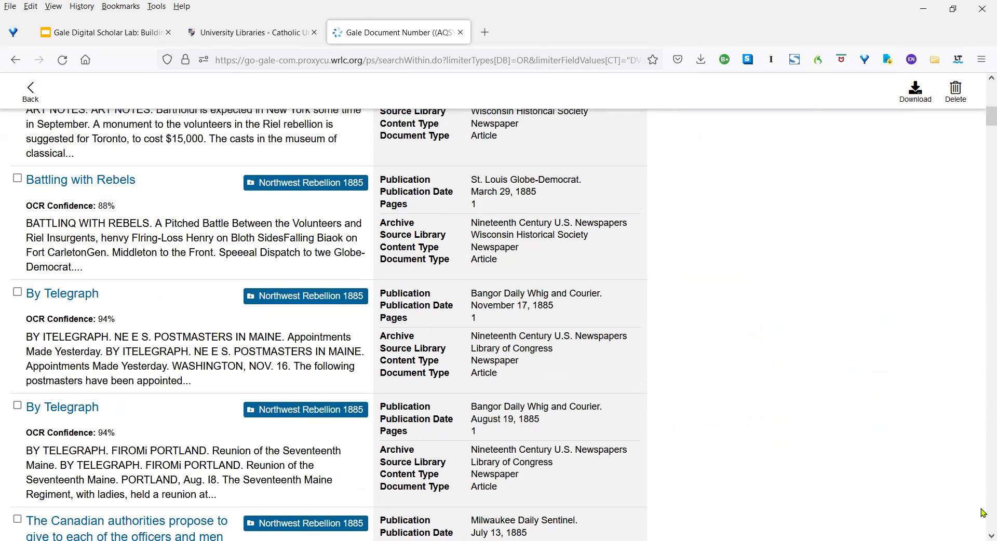
pyautogui.scroll(-20, 982, 513)
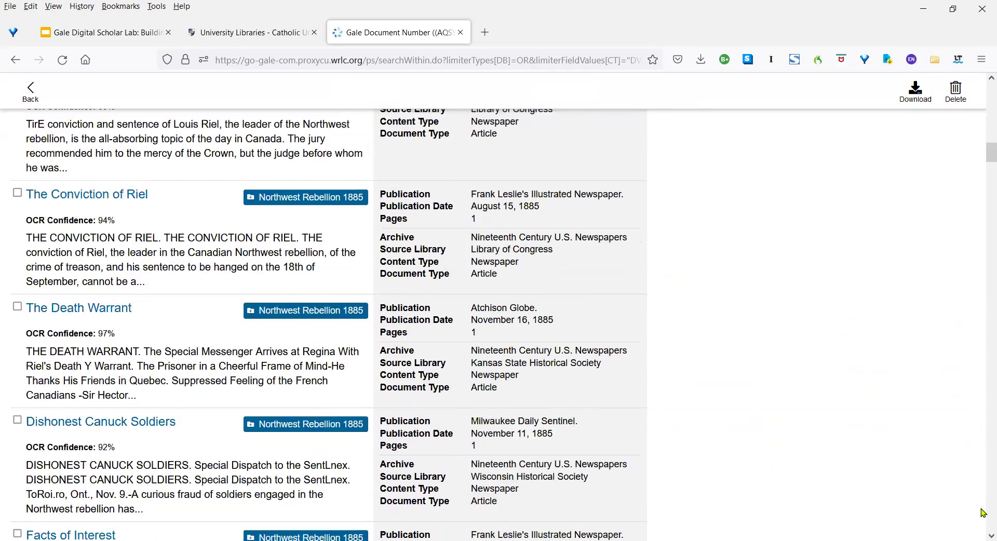
pyautogui.scroll(-7, 982, 512)
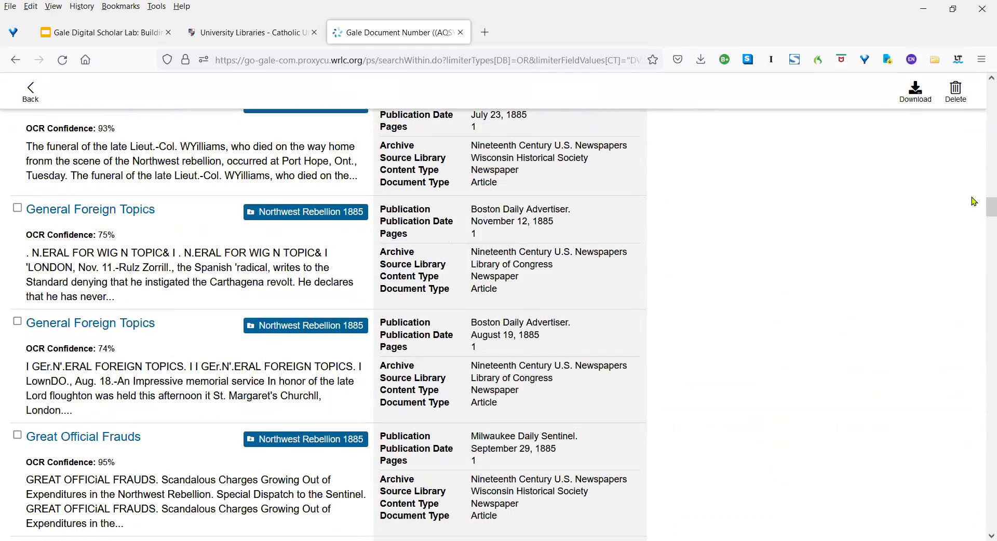
pyautogui.scroll(20, 757, 281)
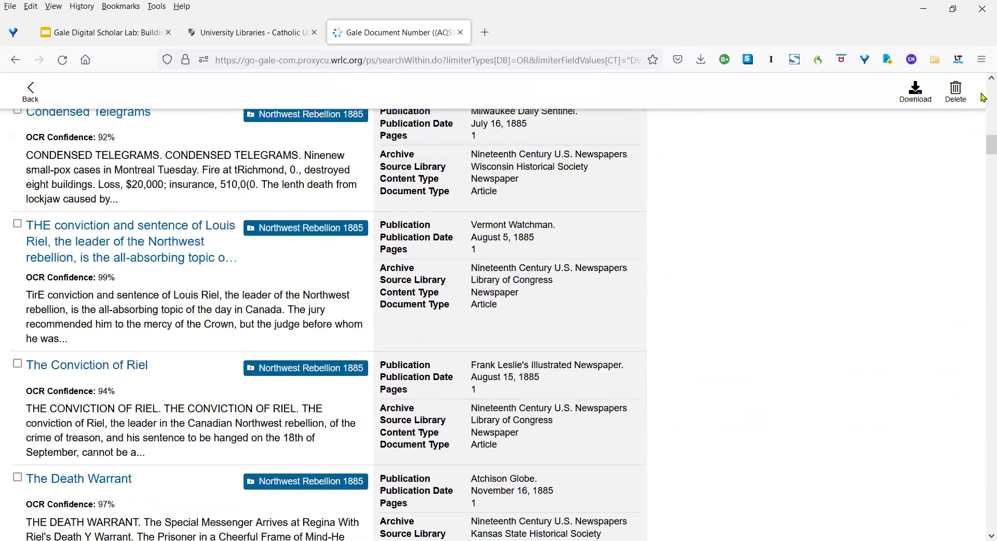
pyautogui.scroll(7, 757, 280)
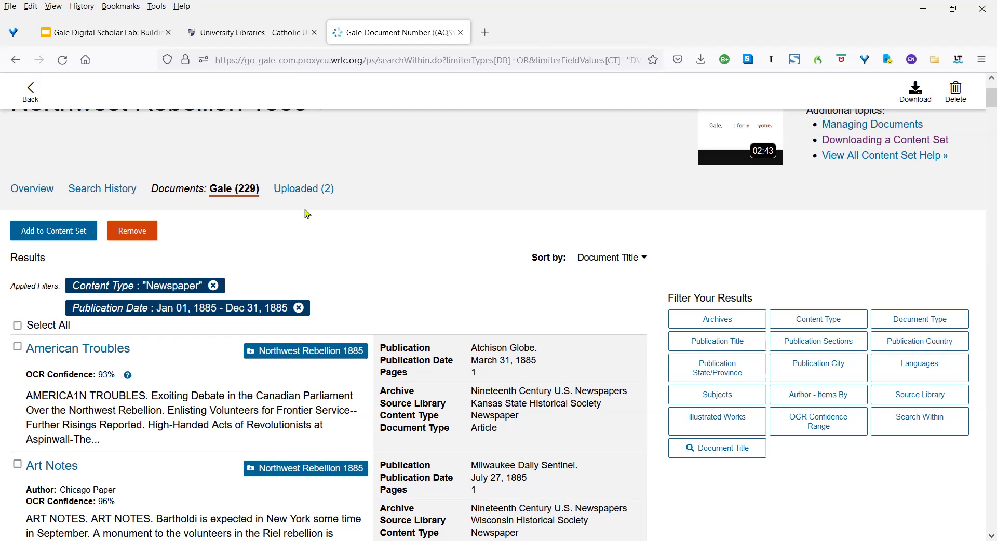
# - Switch to the Google Slides presentation to view the "Sample research questions" slide, and return to Gale Digital Scholar Lab
pyautogui.click(109, 30)
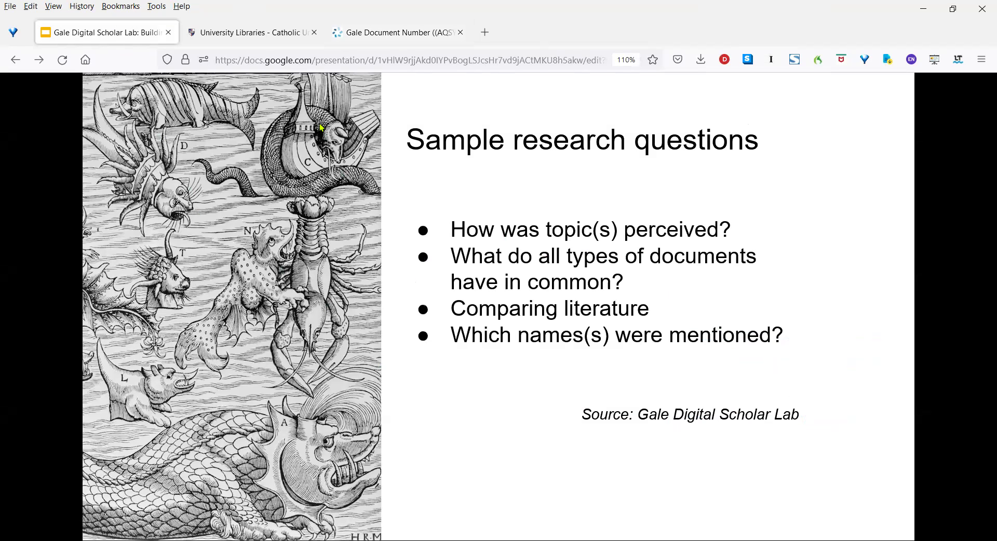
pyautogui.click(396, 35)
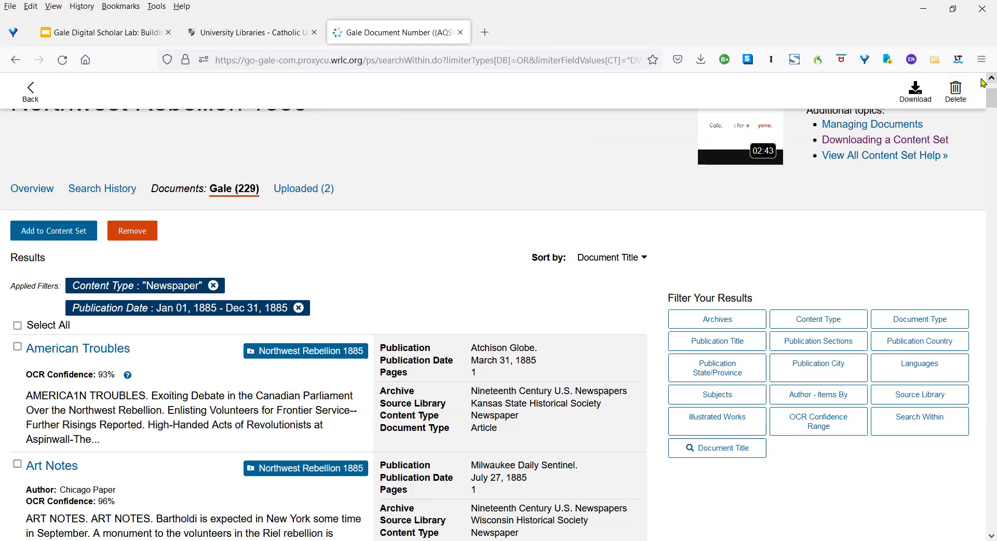
# - Open the Analyze page for "Northwest Rebellion 1885" and look over its Sentiment Analysis tool
pyautogui.scroll(3, 983, 83)
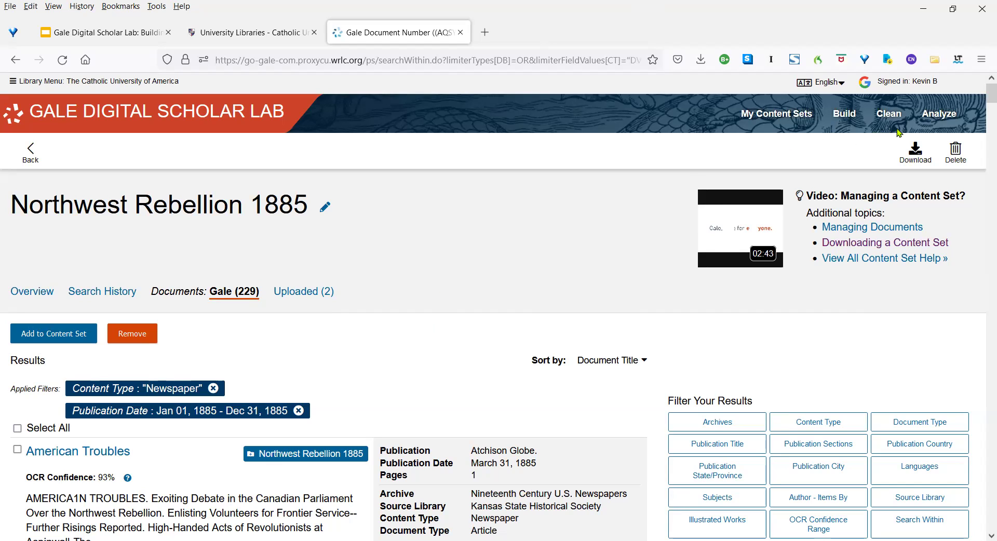
pyautogui.click(939, 116)
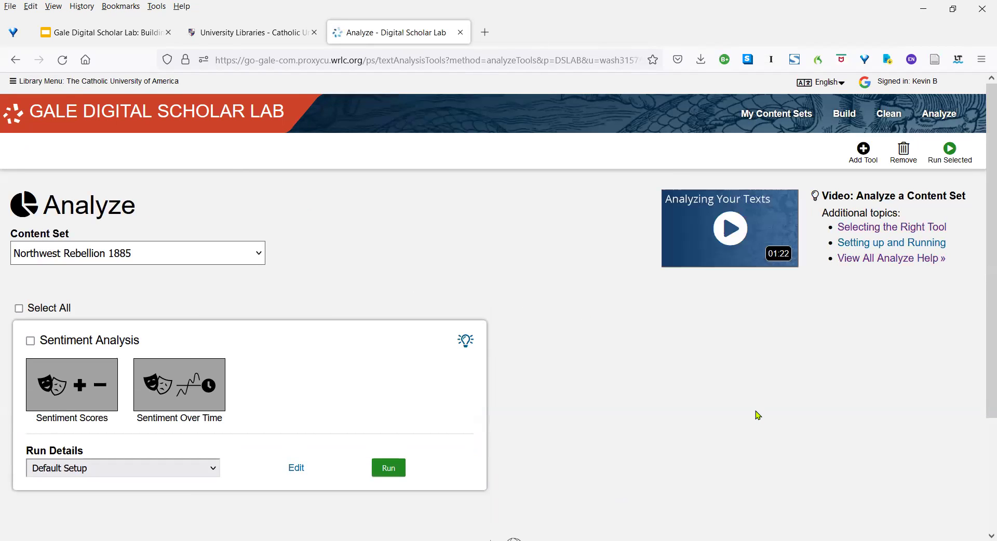
pyautogui.scroll(-5, 980, 453)
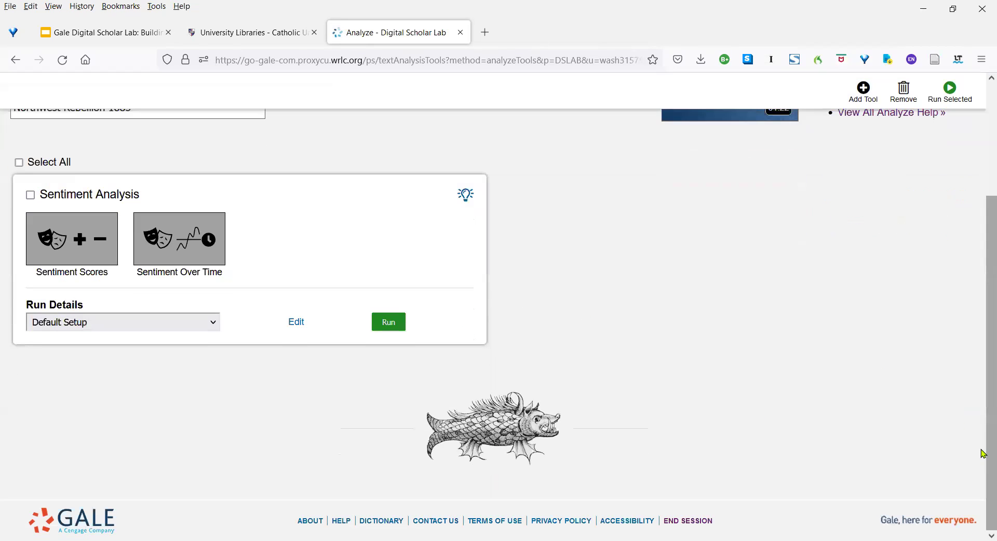
pyautogui.scroll(3, 983, 373)
pyautogui.scroll(2, 983, 353)
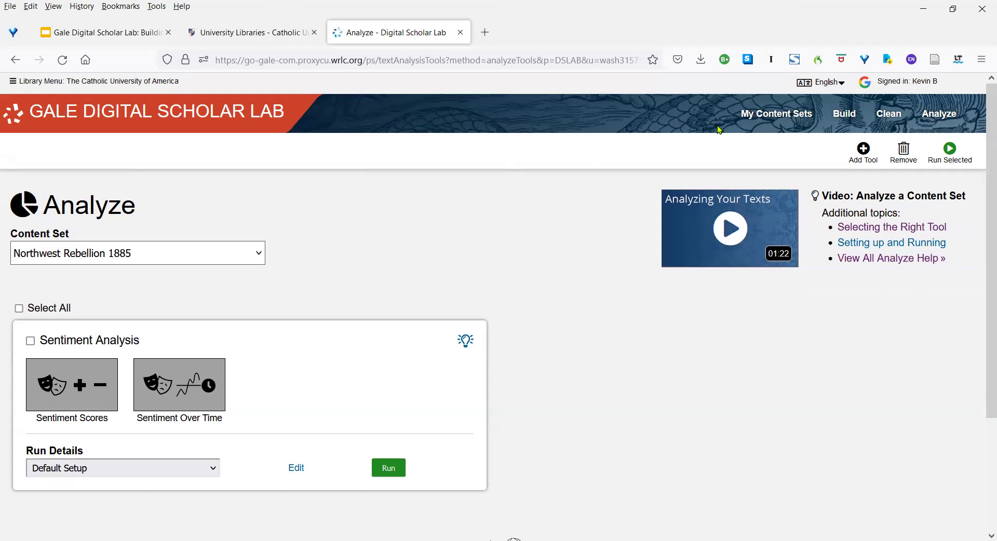
# - On the Build page, enter "northwest rebellion" as the keyword and search with the suggested term "Northwest Rebellion, 1885"
pyautogui.click(847, 115)
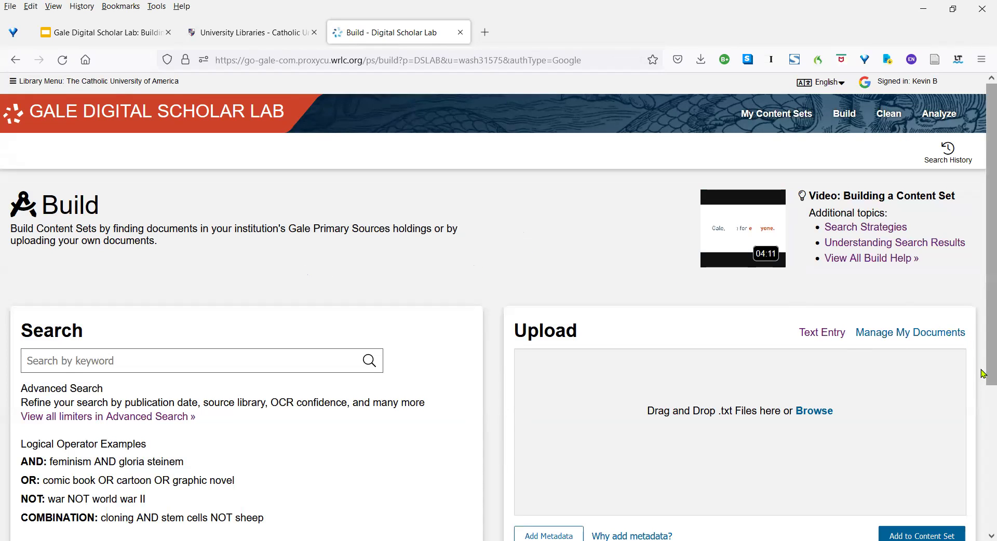
pyautogui.click(982, 444)
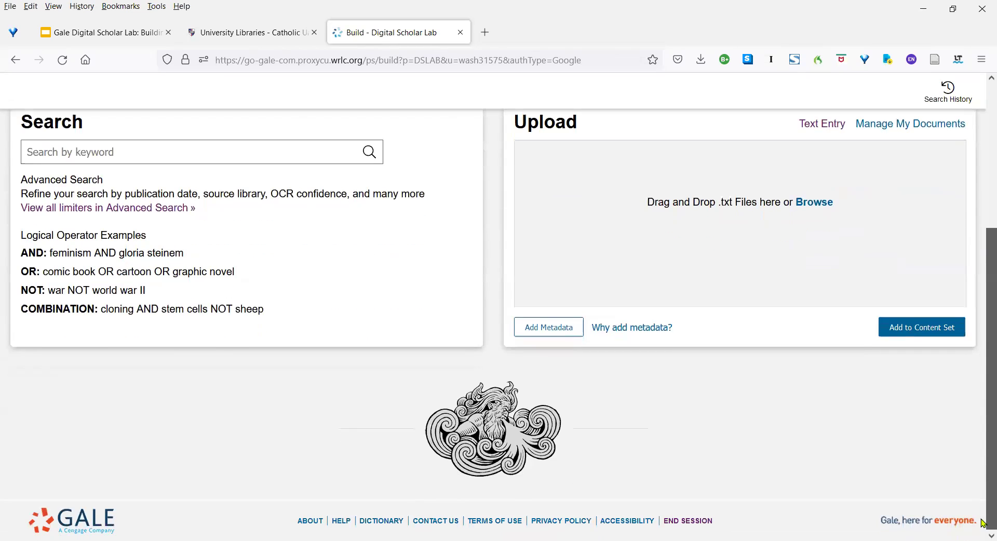
pyautogui.moveTo(983, 523); pyautogui.dragTo(984, 338)
pyautogui.click(173, 363)
pyautogui.write('rebellion')
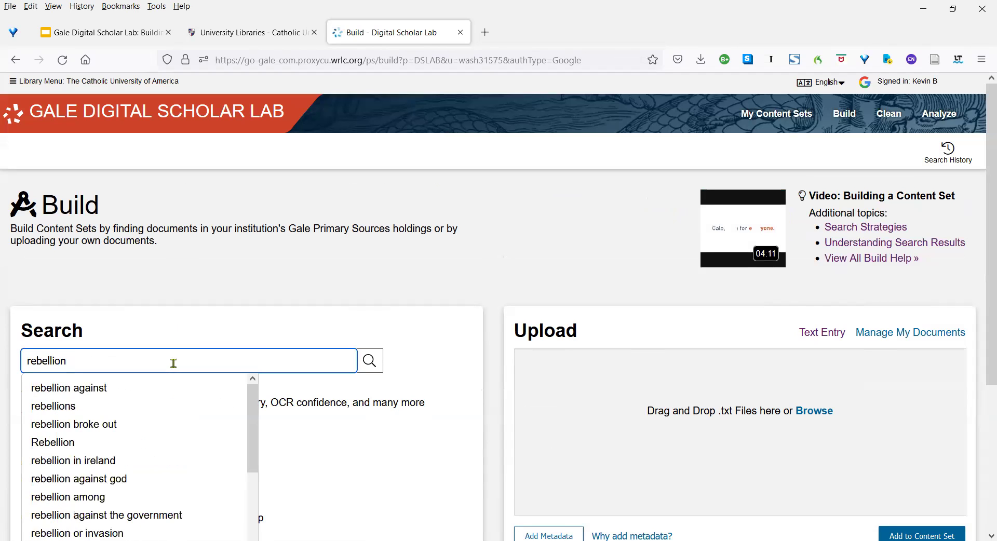
pyautogui.write(' re')
pyautogui.press('BackSpace')
pyautogui.press('BackSpace')
pyautogui.write('northwest')
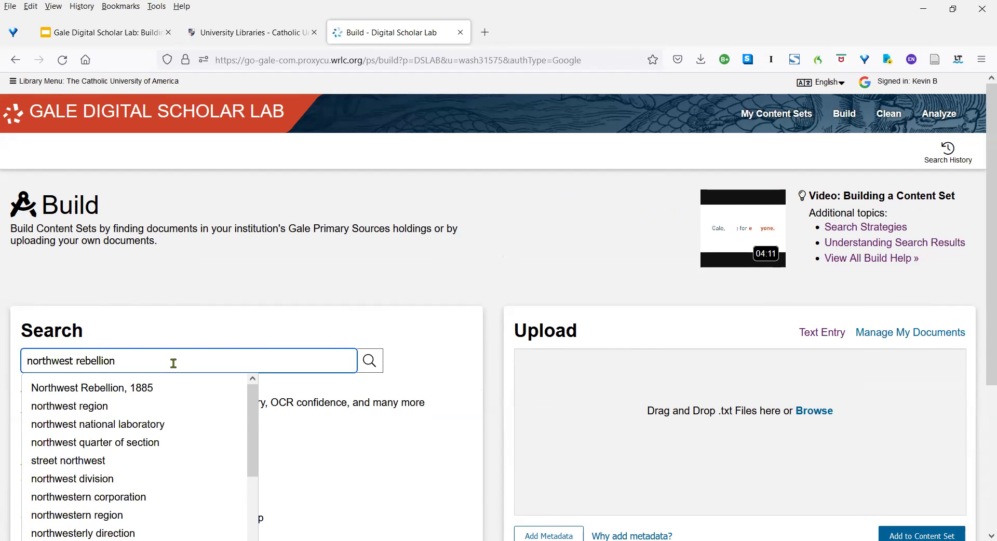
pyautogui.click(150, 393)
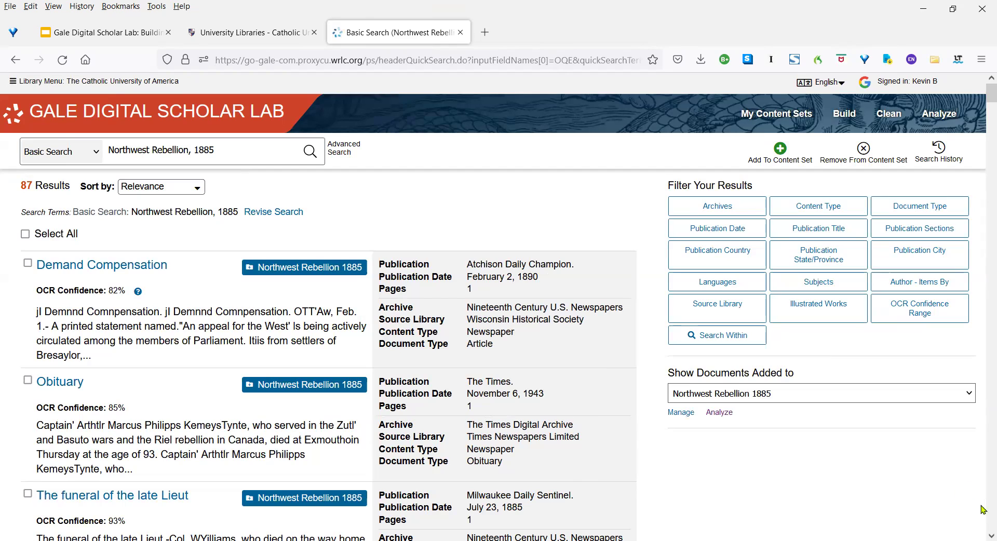
# - Look through the search results for "Northwest Rebellion, 1885" and return to the start of the list
pyautogui.scroll(-3, 982, 509)
pyautogui.scroll(-10, 983, 509)
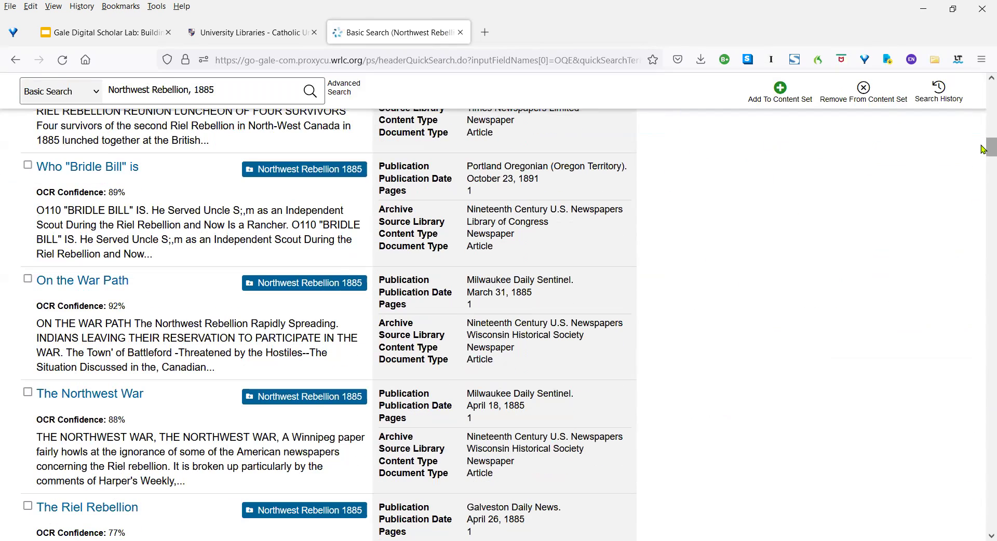
pyautogui.moveTo(983, 149); pyautogui.dragTo(982, 83)
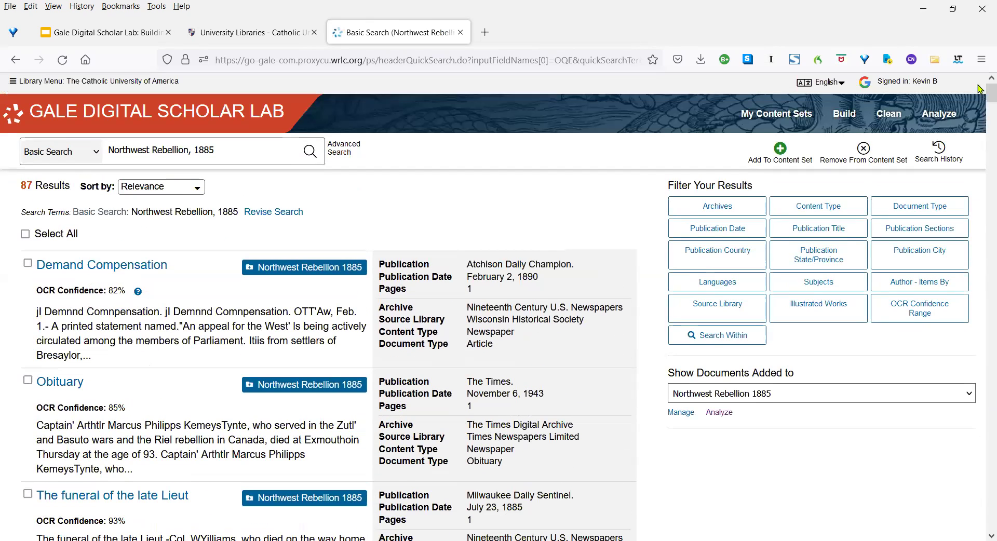